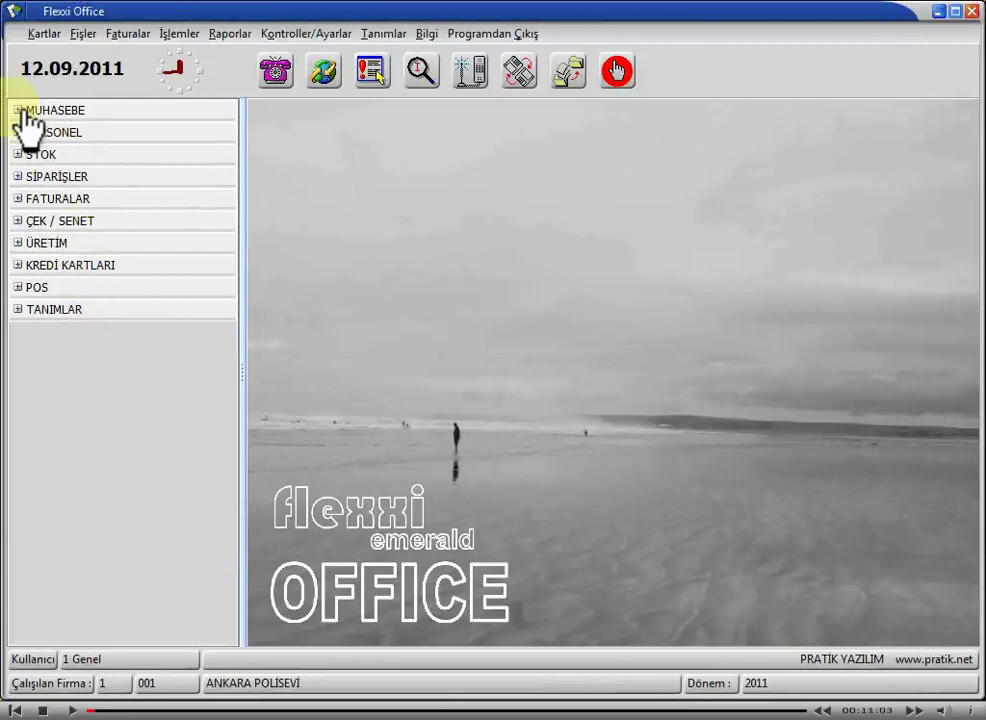
Step: Open the accounting account cards (Muhasebe Hesap Kartları) of the accounting module
click(19, 110)
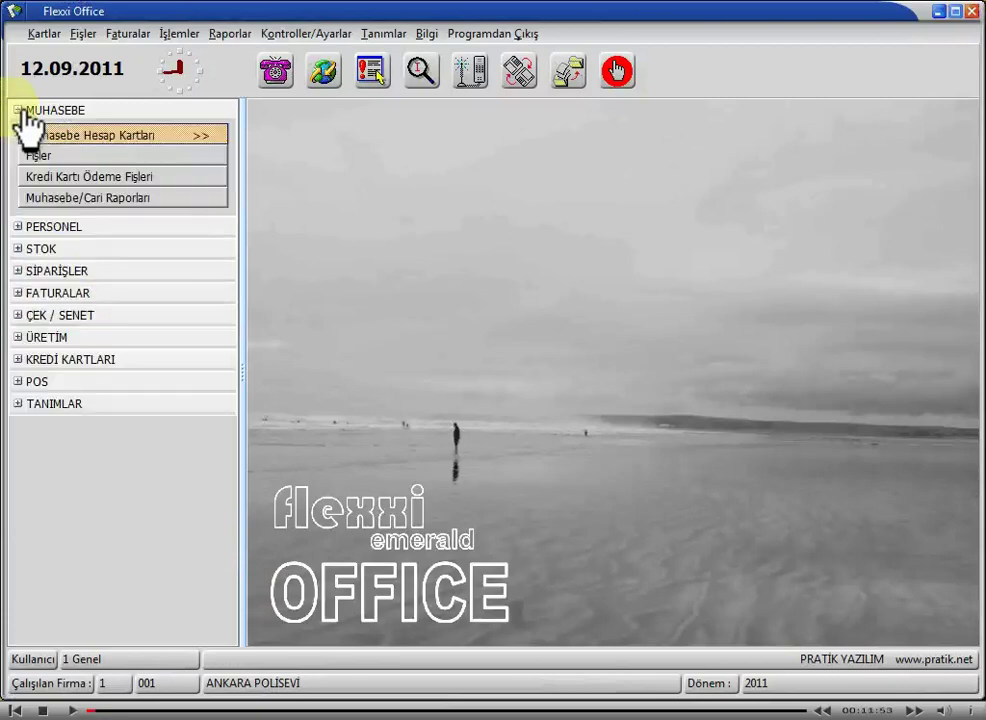
click(127, 150)
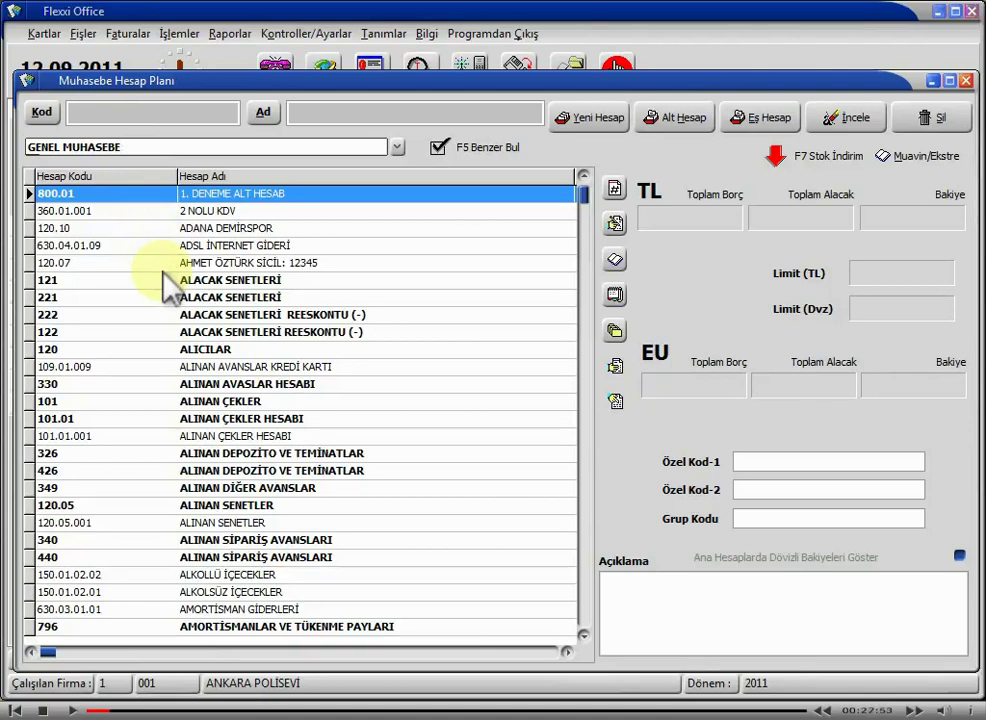
Step: Browse the rows of the account list, moving down to account 120.08 to examine the account details
click(228, 298)
click(255, 368)
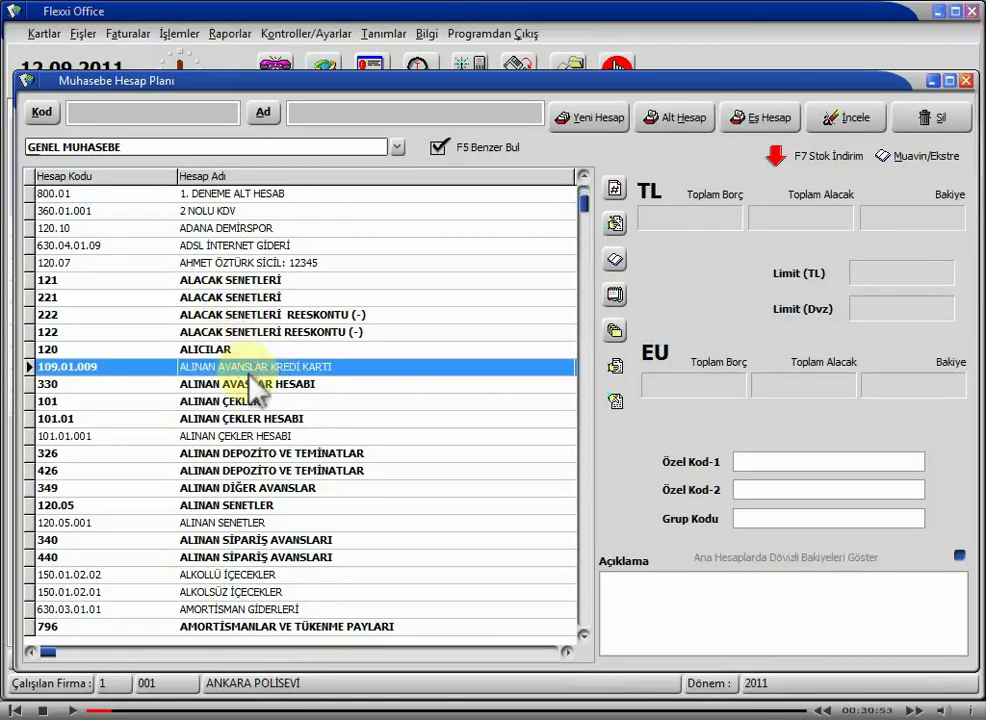
click(188, 440)
key(Down)
key(Down)
key(Down)
key(Down)
key(Down)
key(Down)
key(Down)
key(Up)
key(Up)
key(Up)
key(Up)
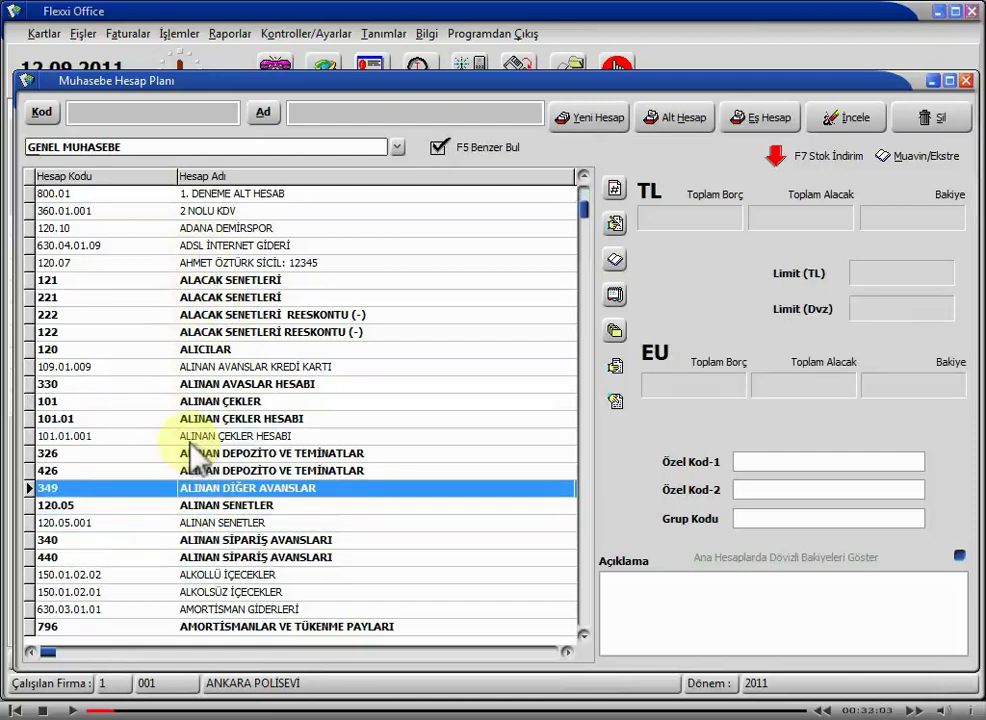
key(Down)
key(Down)
key(Down)
key(Down)
key(Down)
key(Down)
key(Down)
key(Down)
key(Down)
key(Down)
key(Down)
key(Down)
key(Down)
key(Down)
key(Down)
key(Down)
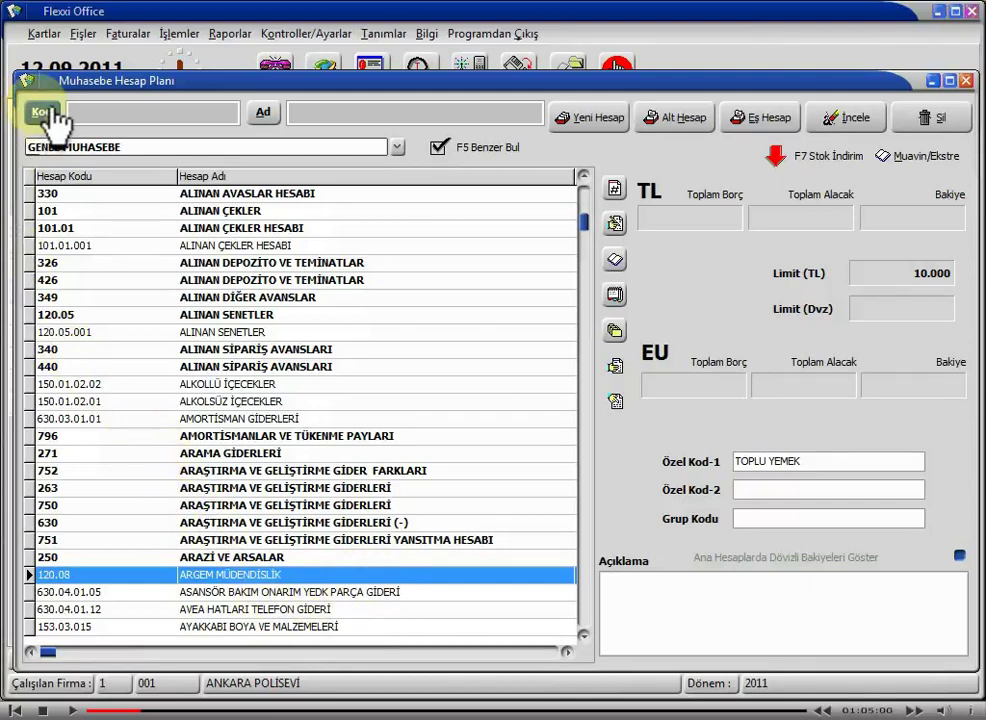
Step: Switch the chart of accounts to lookup by account code and look up code 102
click(266, 114)
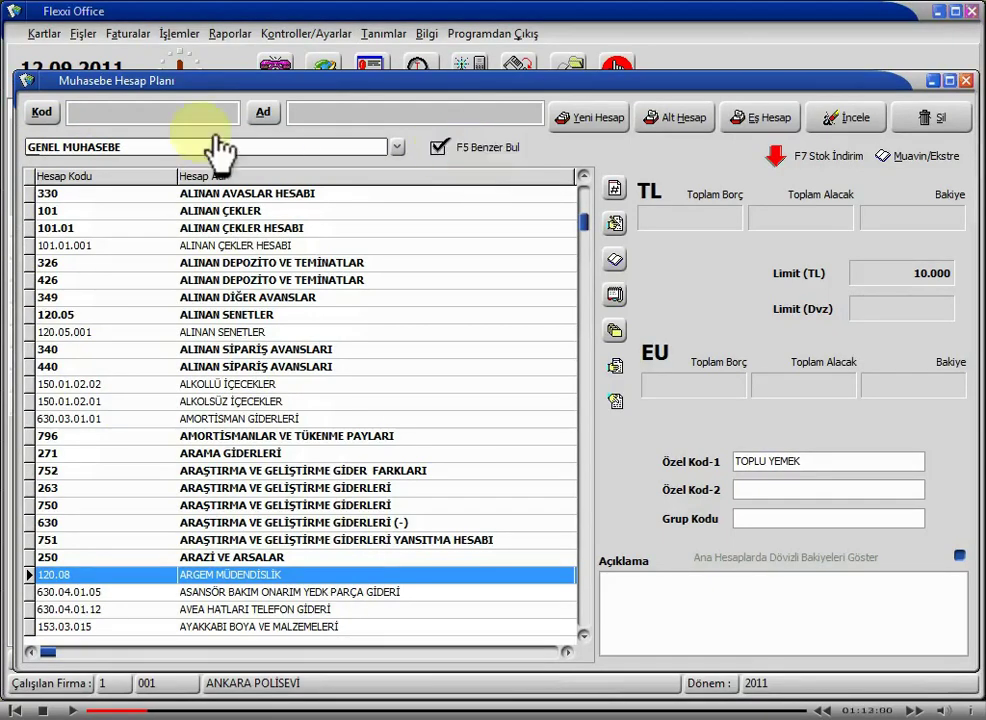
click(44, 112)
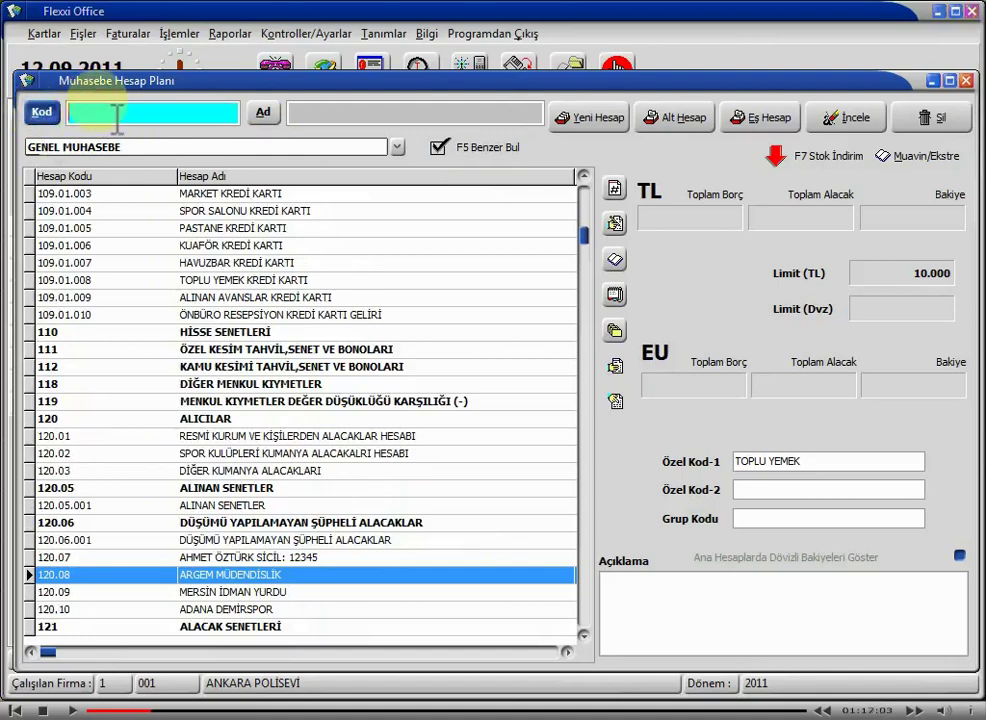
text(102)
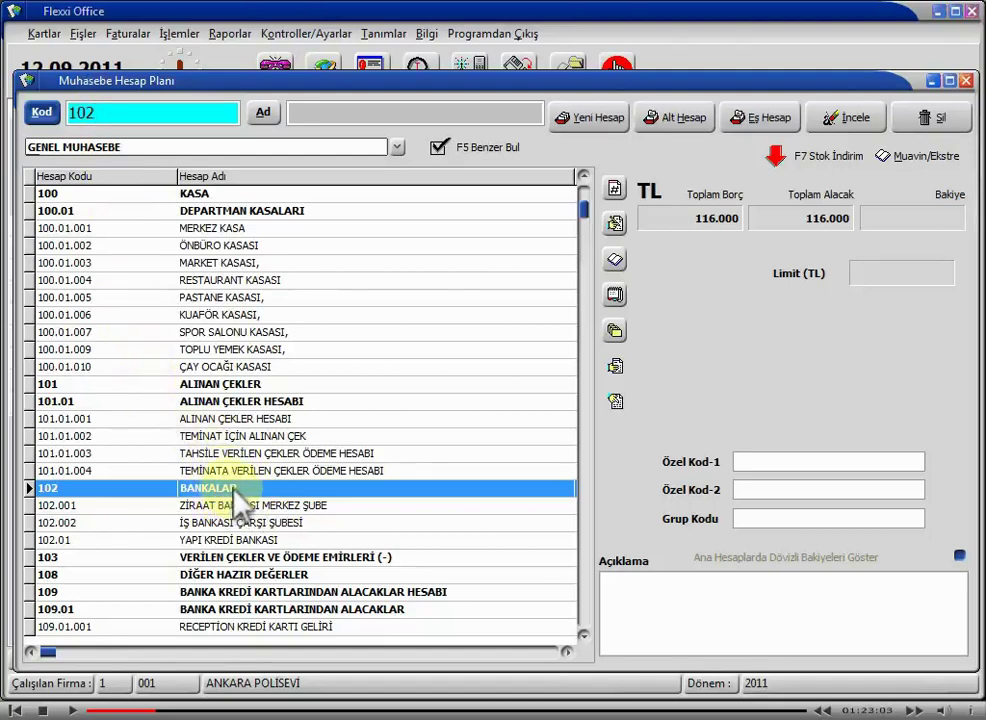
Step: Switch the chart of accounts to lookup by account name and look up ZİRAAT
click(264, 113)
text(Zİ)
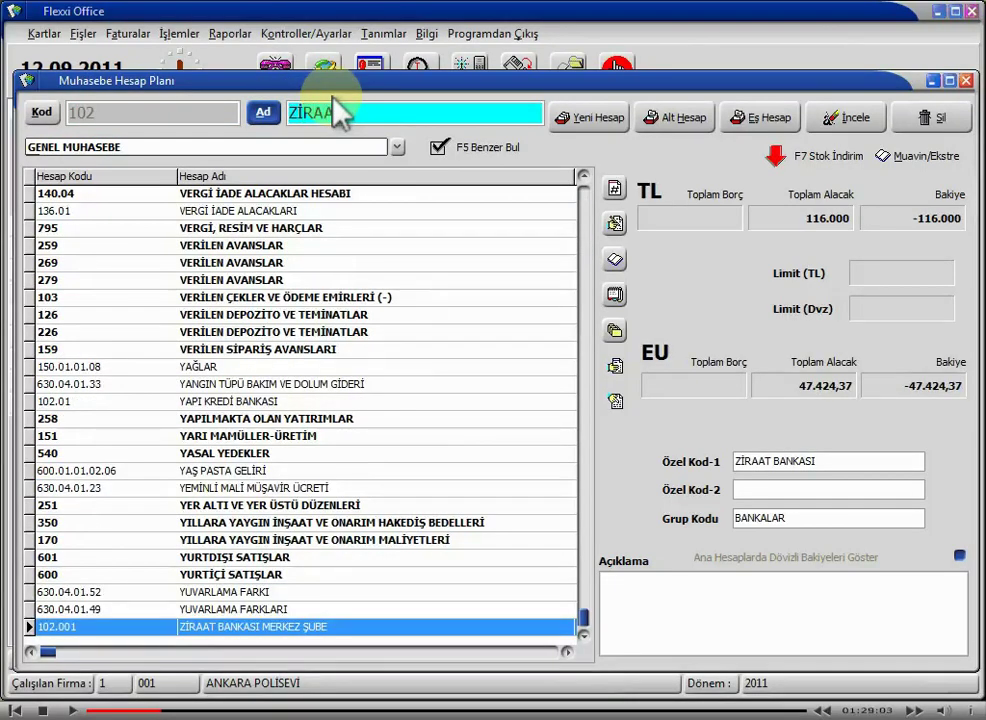
text(RAAT)
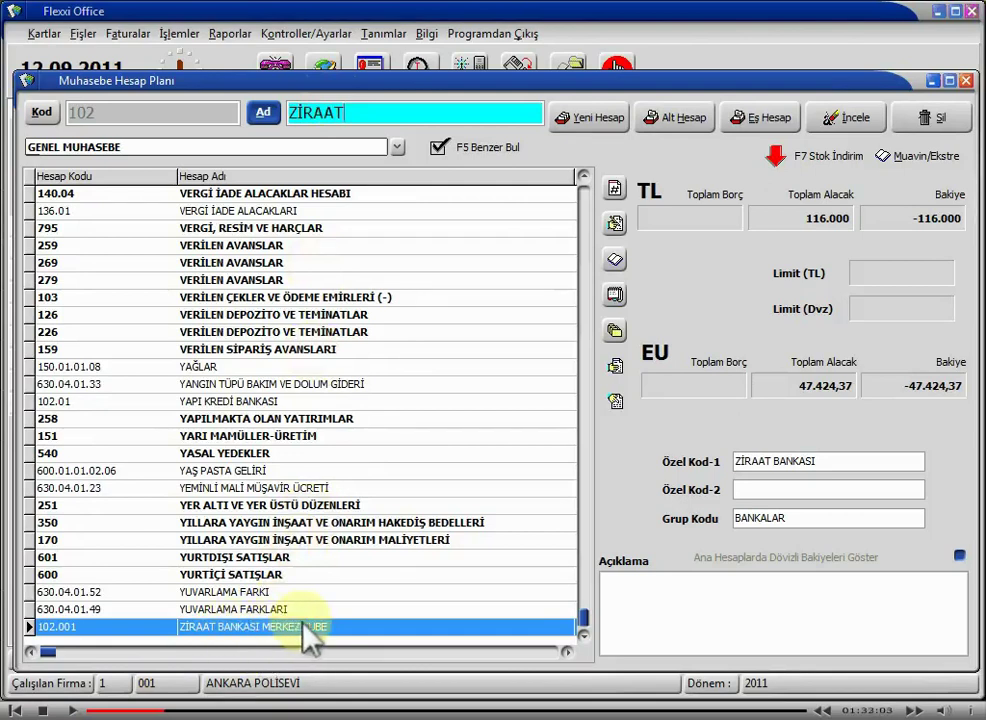
Step: Open the similar account search and find accounts whose name contains ÇAY
click(468, 150)
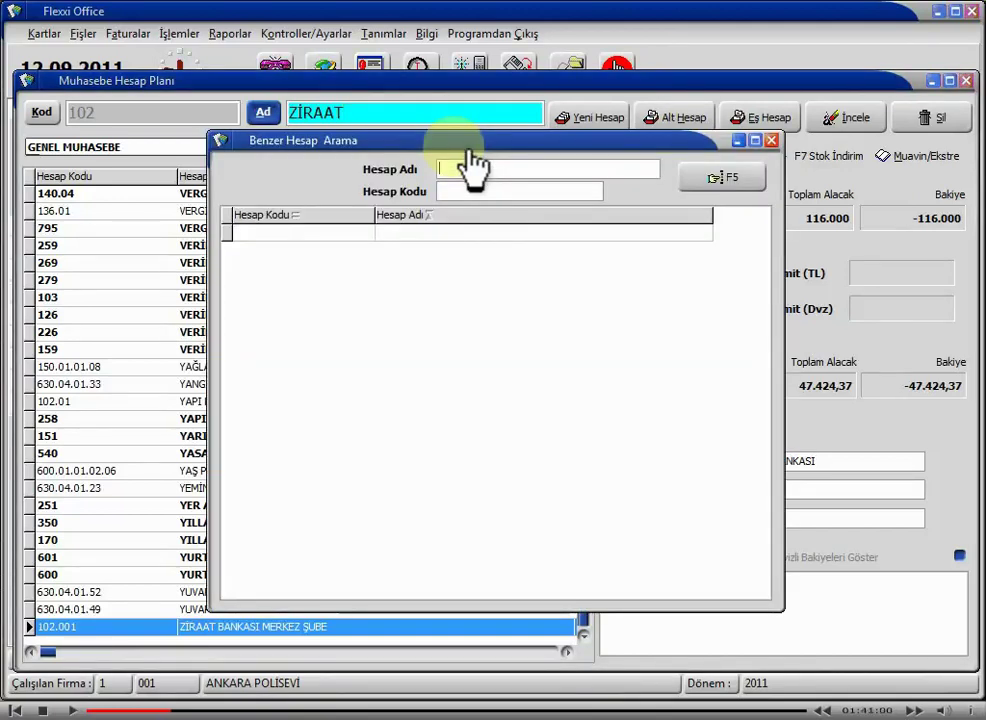
text(Ç)
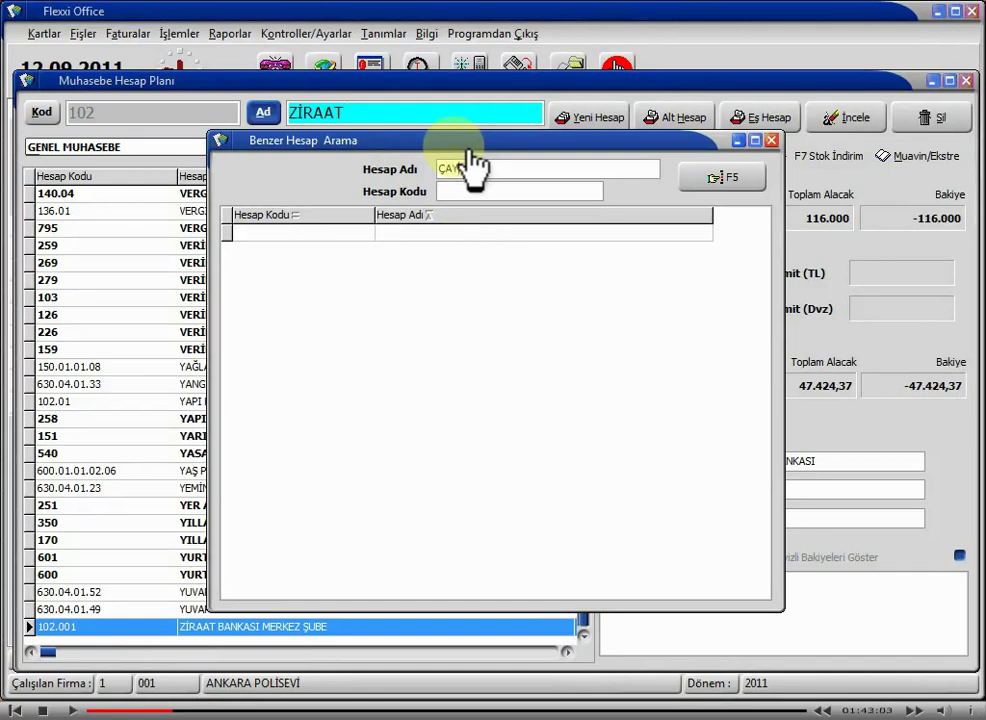
text(AY)
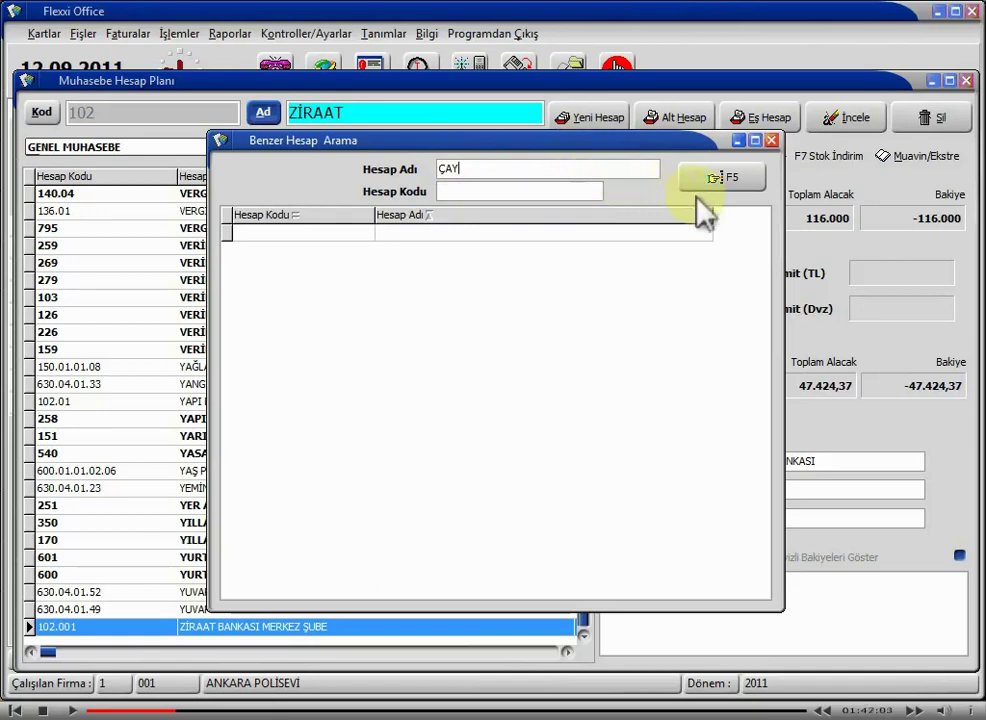
click(720, 182)
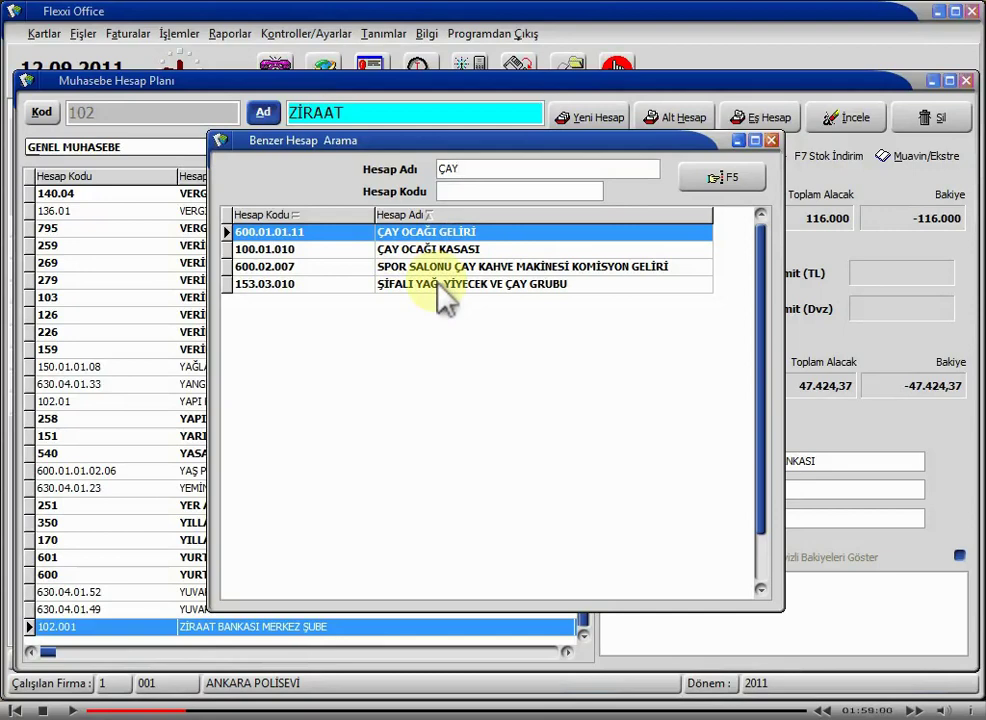
Step: Clear the name criterion, search similar accounts by the code 77 and close the search window
key(BackSpace)
key(BackSpace)
key(BackSpace)
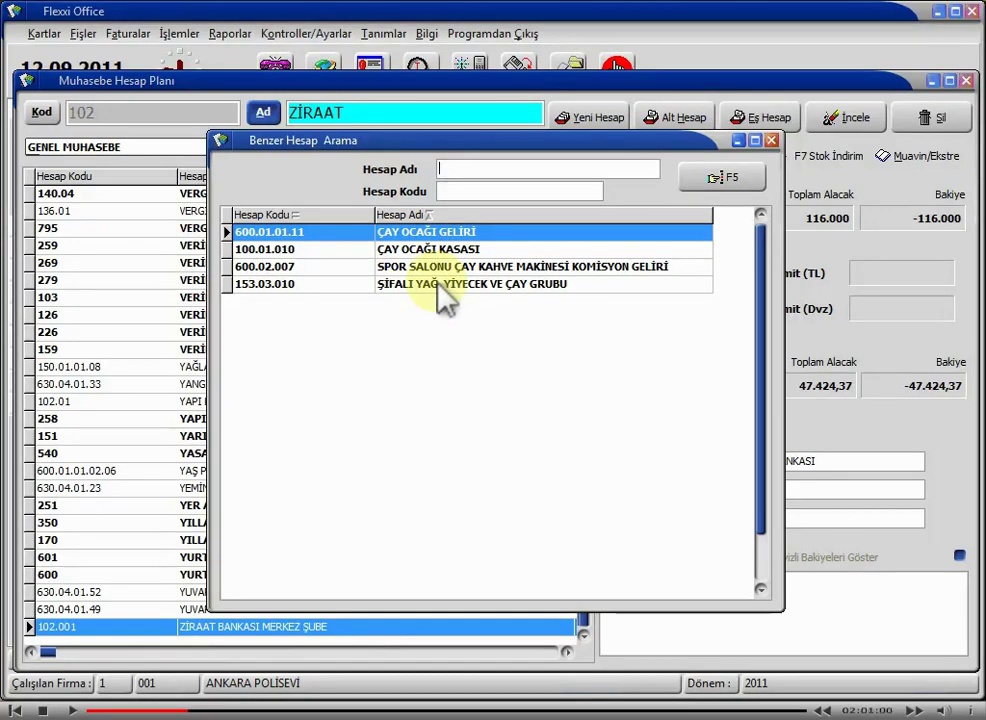
click(453, 190)
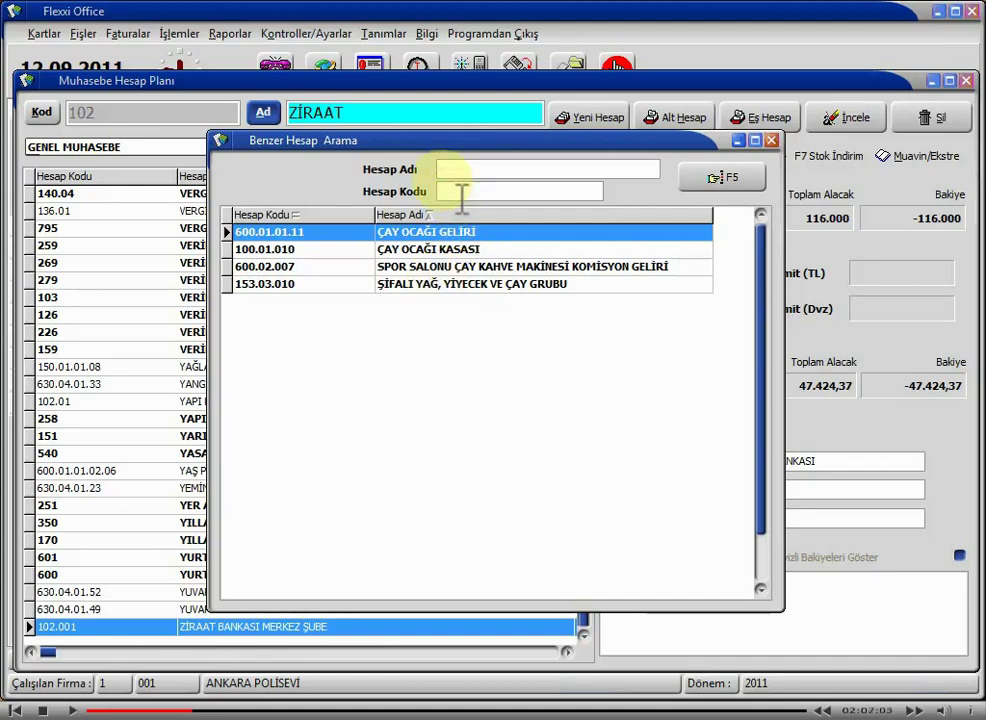
text(77)
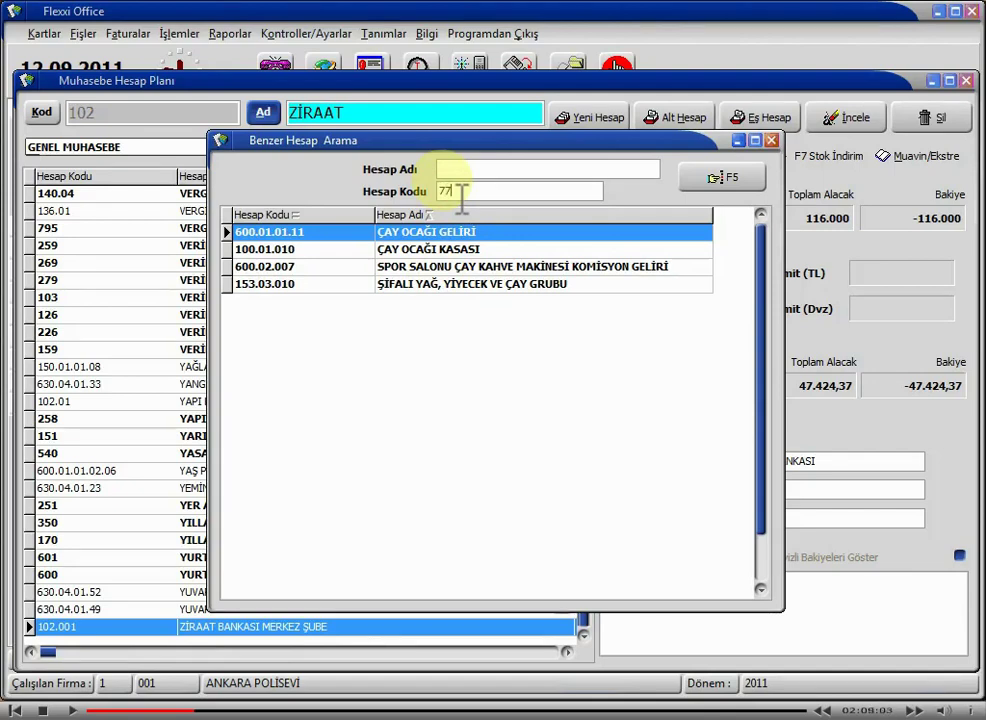
click(726, 182)
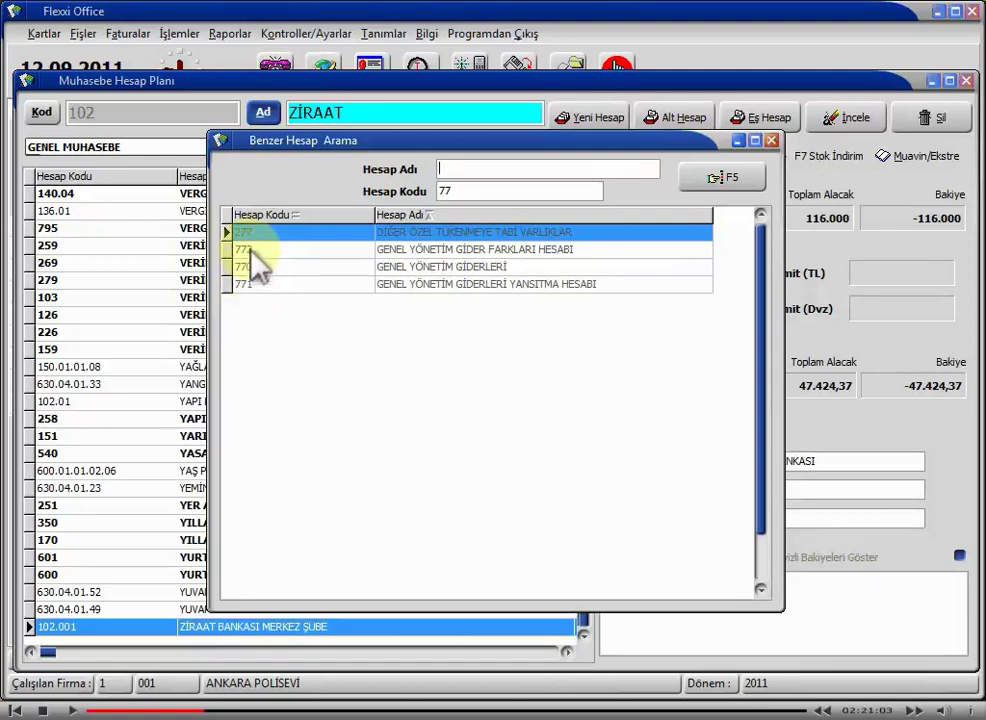
key(Escape)
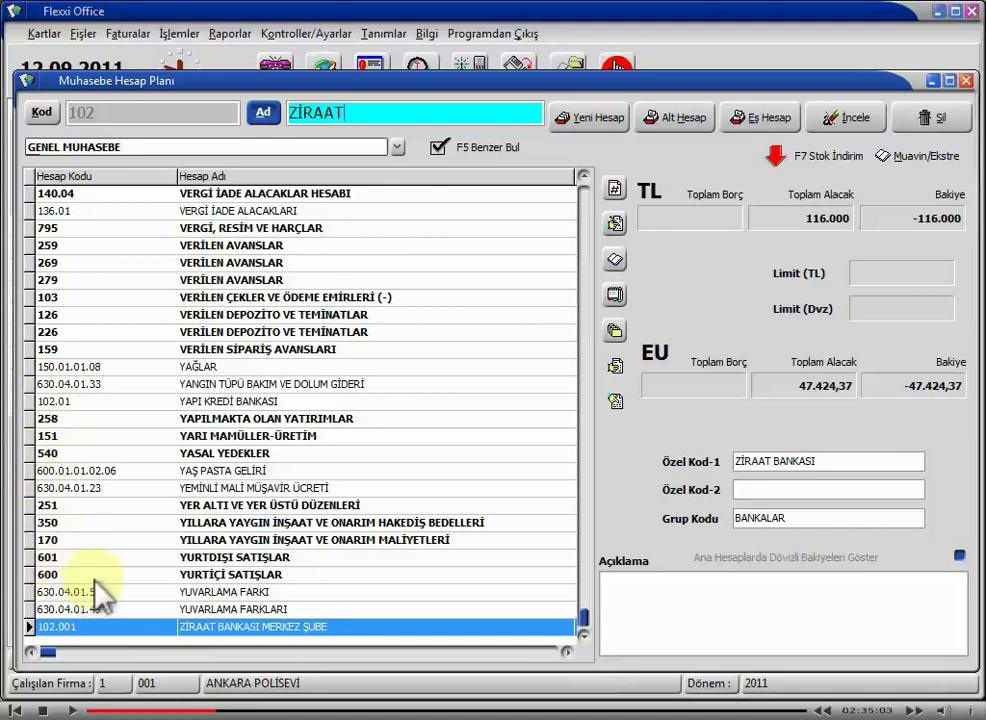
Step: Switch the account list back to code lookup and start a new account entry
click(42, 113)
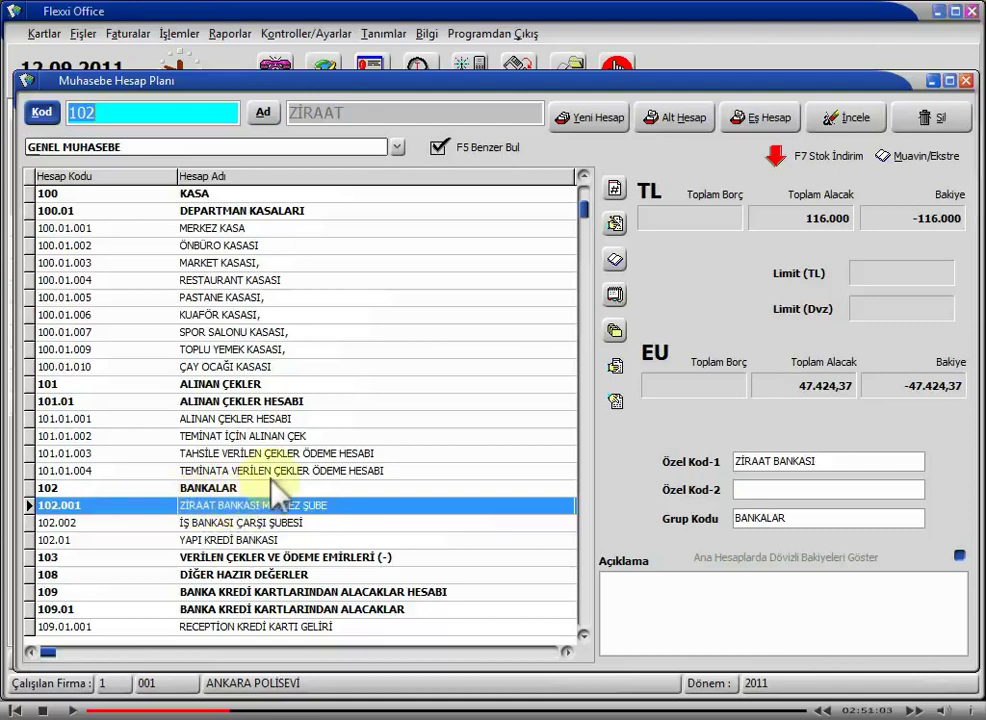
click(597, 120)
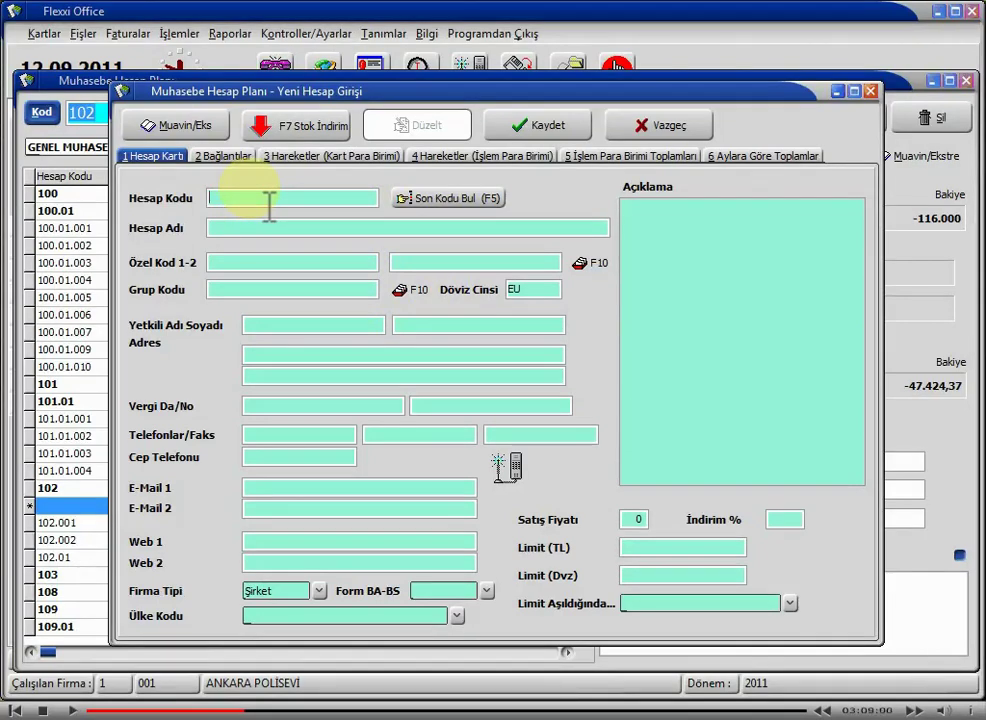
text(323)
key(Return)
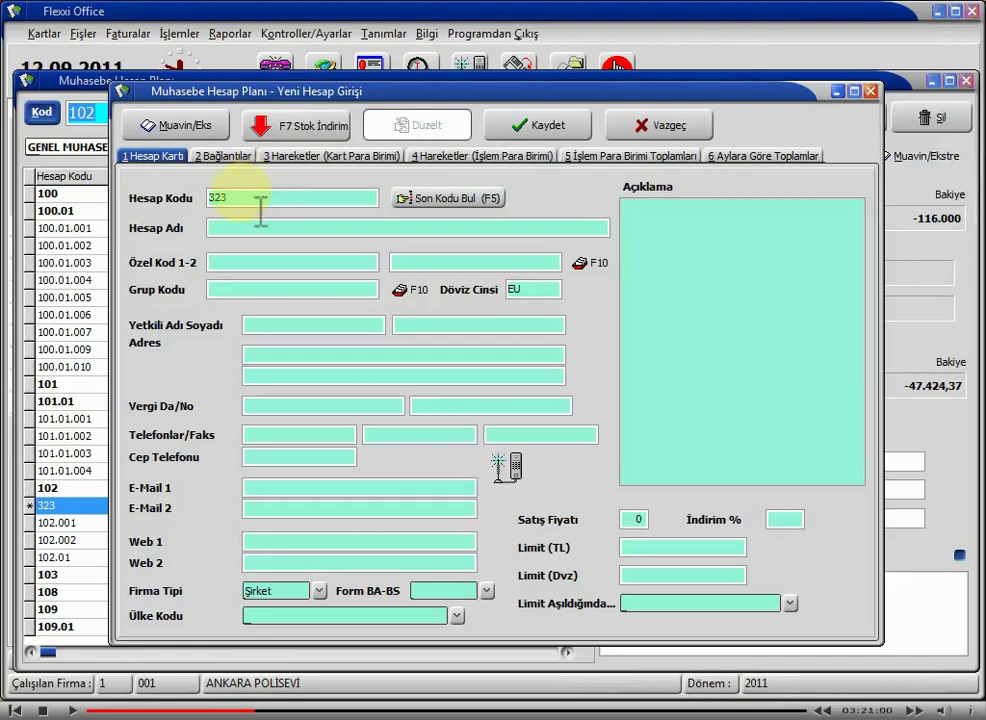
double_click(253, 197)
key(BackSpace)
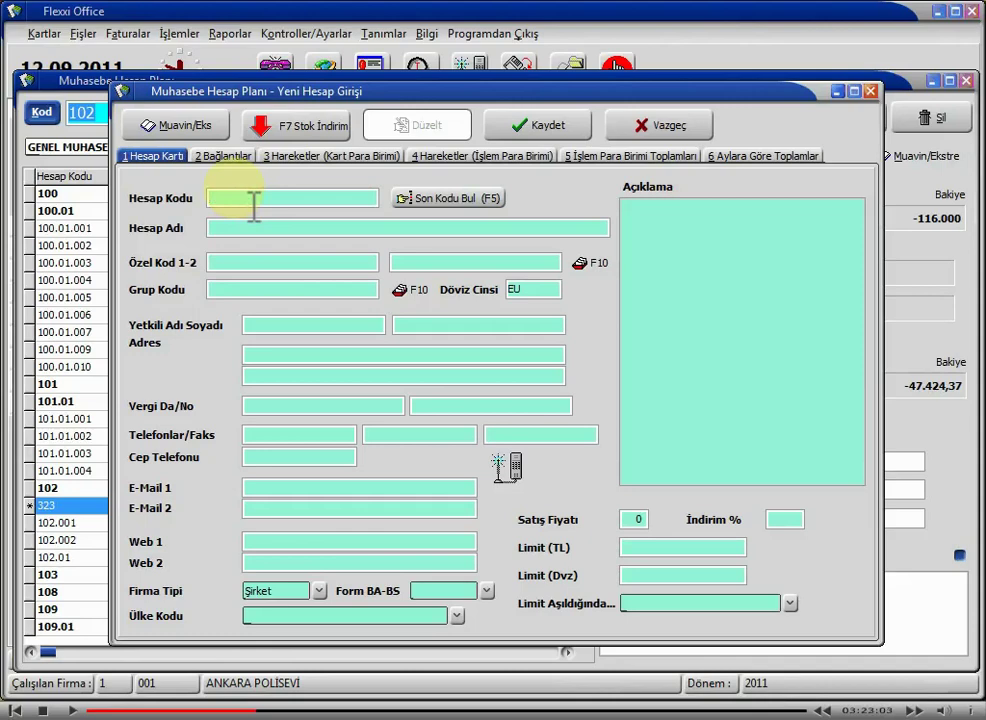
Step: Fetch the last used account code and change it to 801 for the new account
click(428, 200)
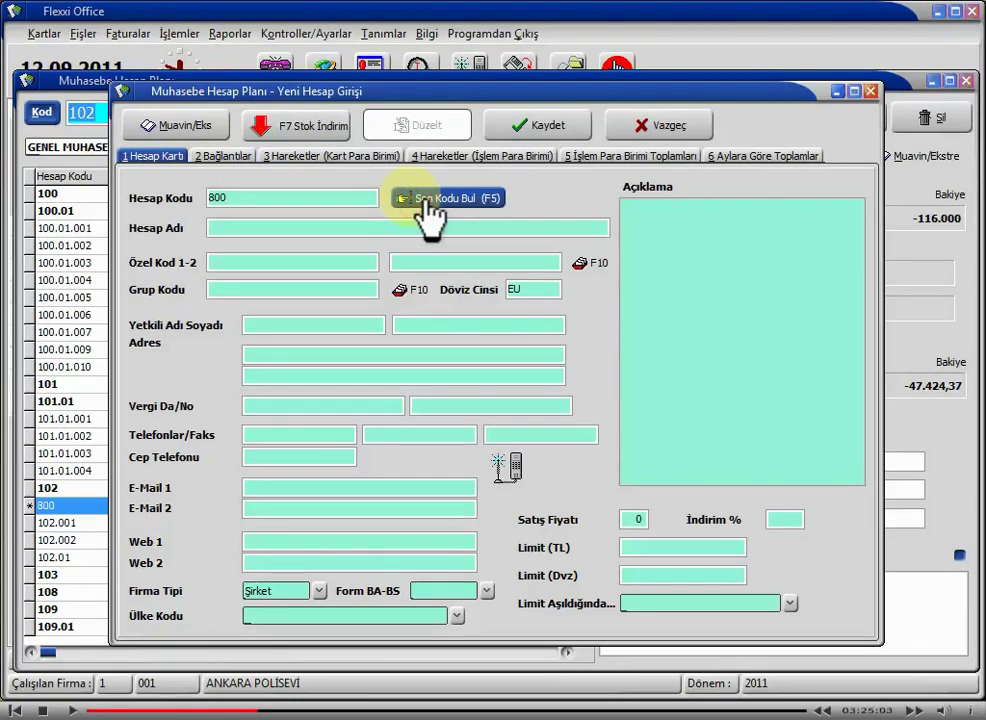
click(253, 203)
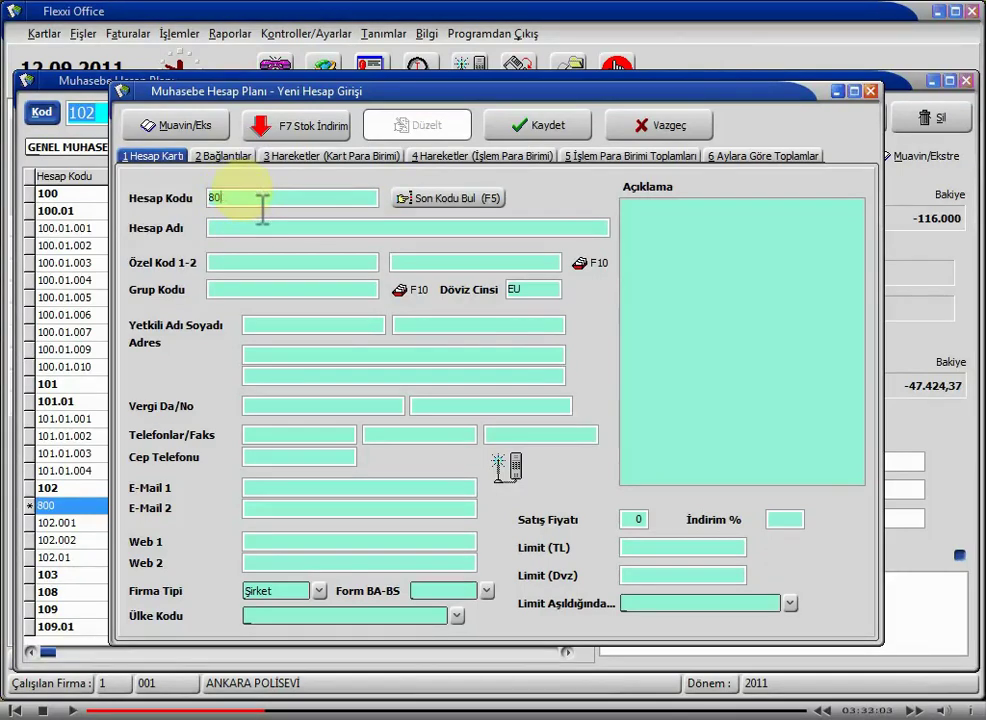
text(1)
Step: Name the new account DENEME HESABI and save its card
click(270, 229)
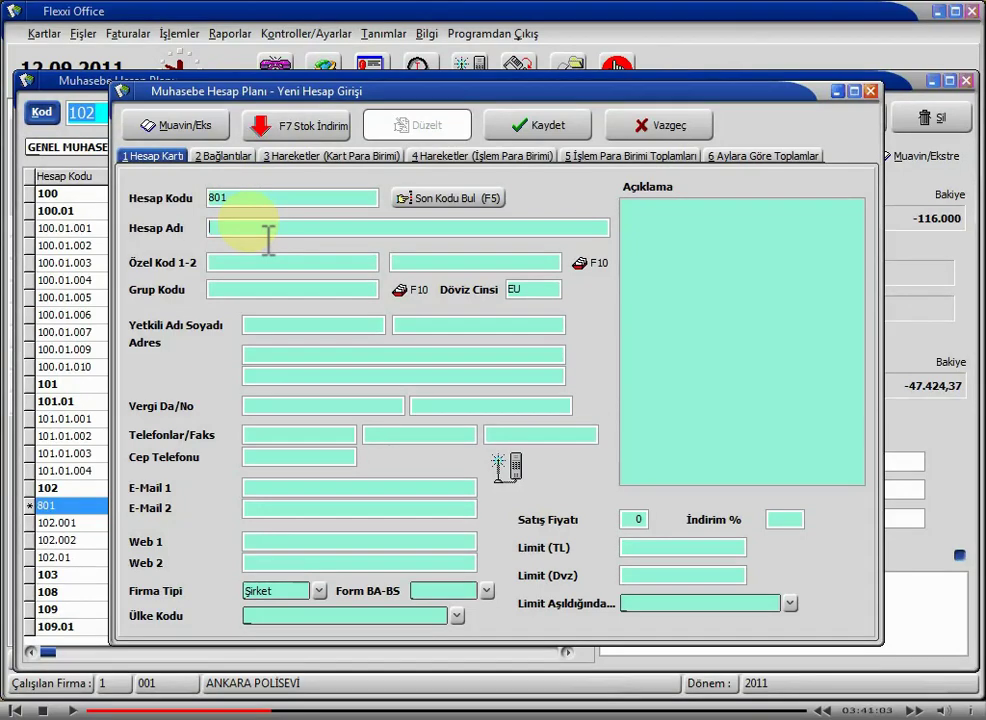
text(DENEME HESABI)
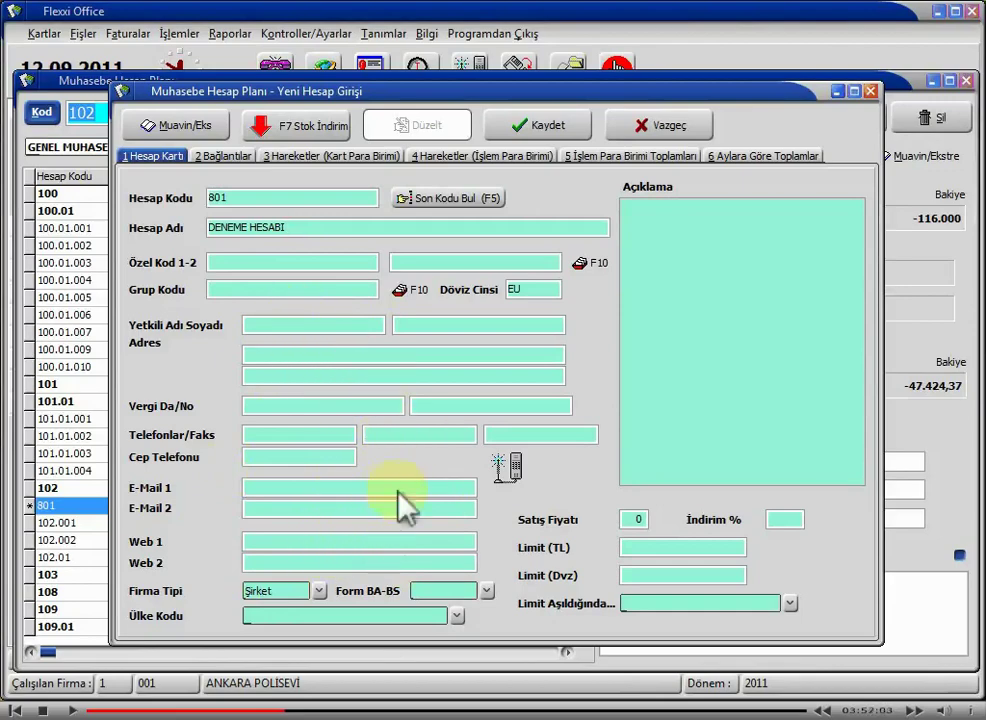
click(543, 138)
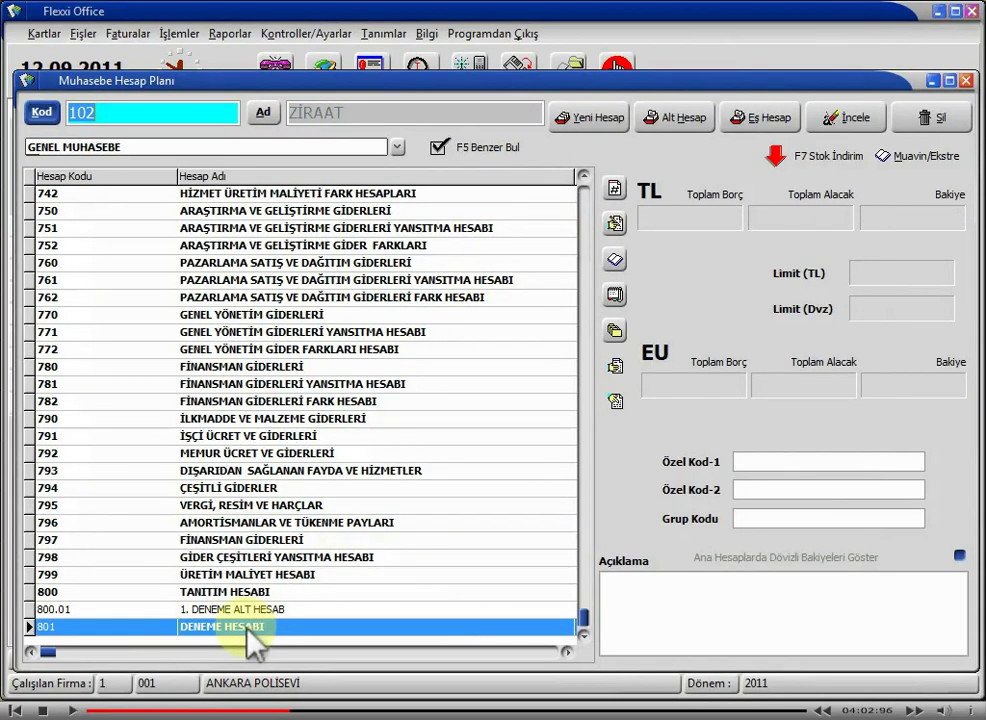
Step: Clear the code lookup, search similar accounts by the name DİJİTAL and select DİJİTAL PLATFORM ÜYELİKLERİ in the chart of accounts
key(BackSpace)
key(BackSpace)
key(BackSpace)
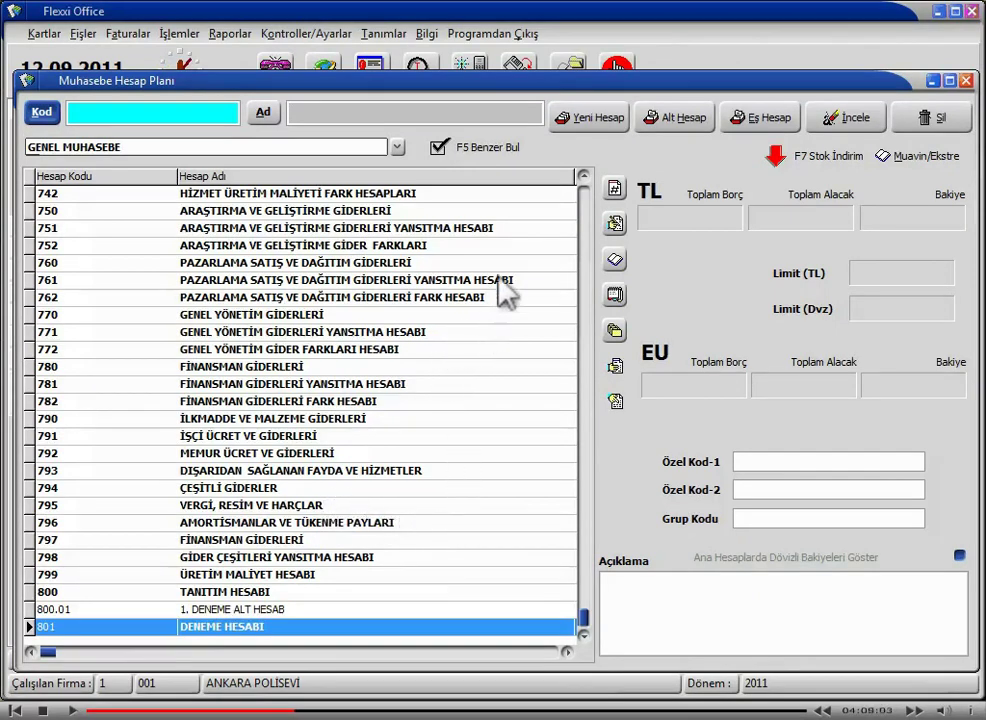
click(470, 148)
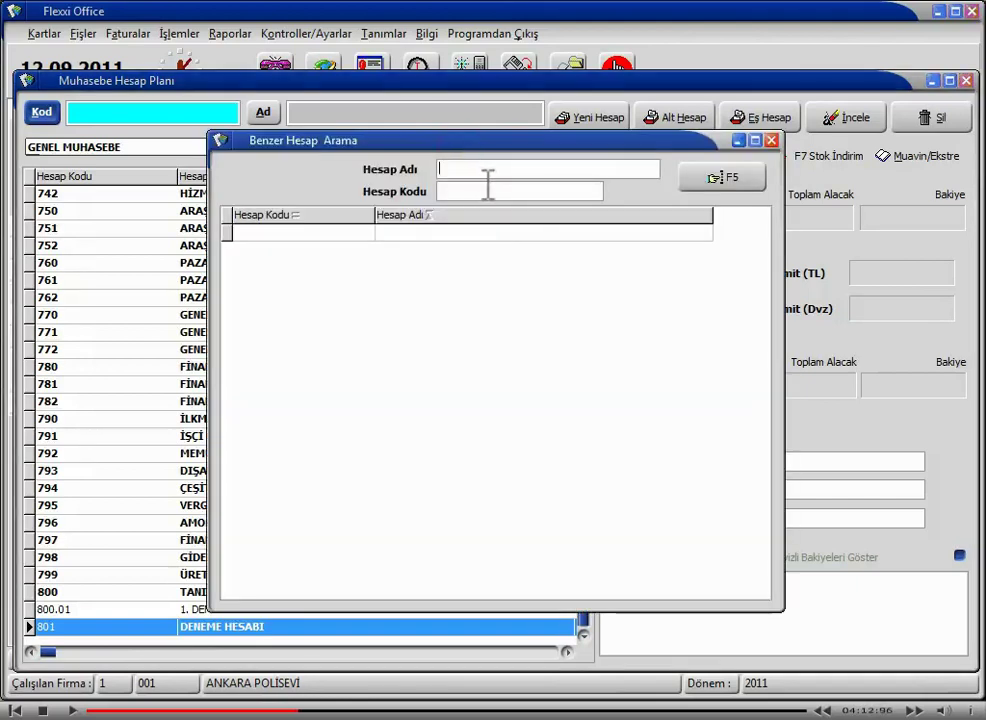
text(Dİ)
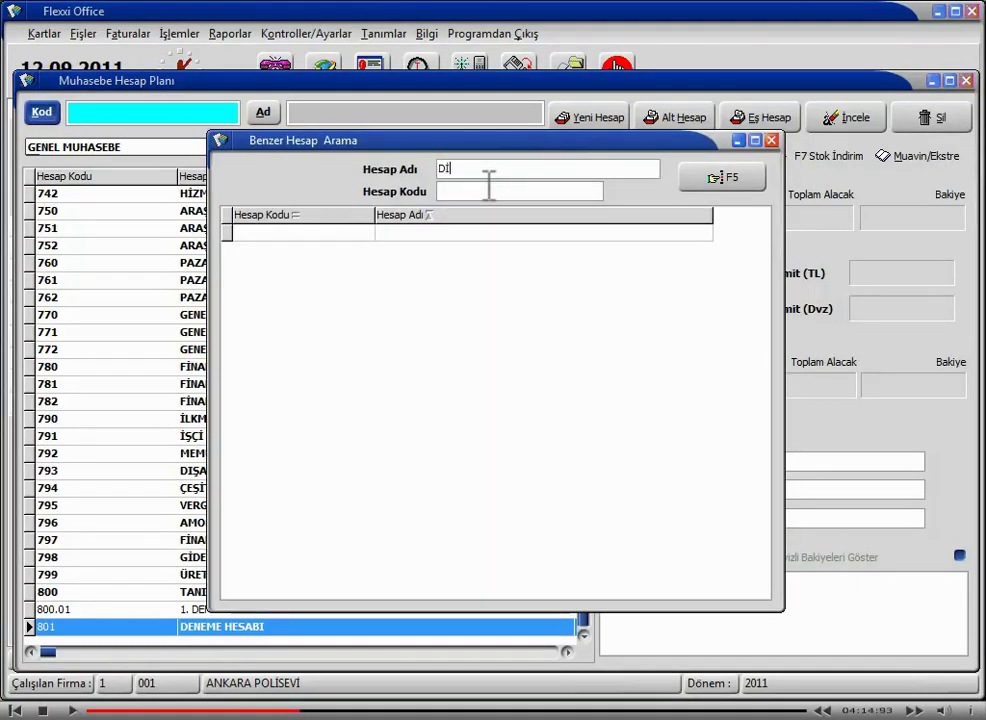
text(JİTAL)
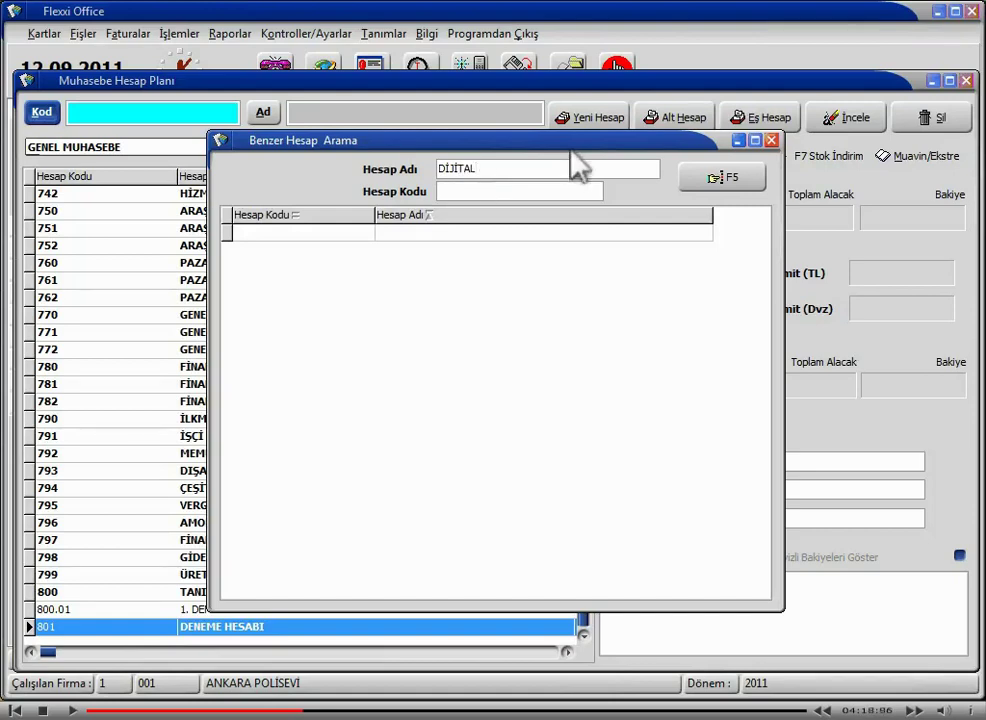
click(730, 181)
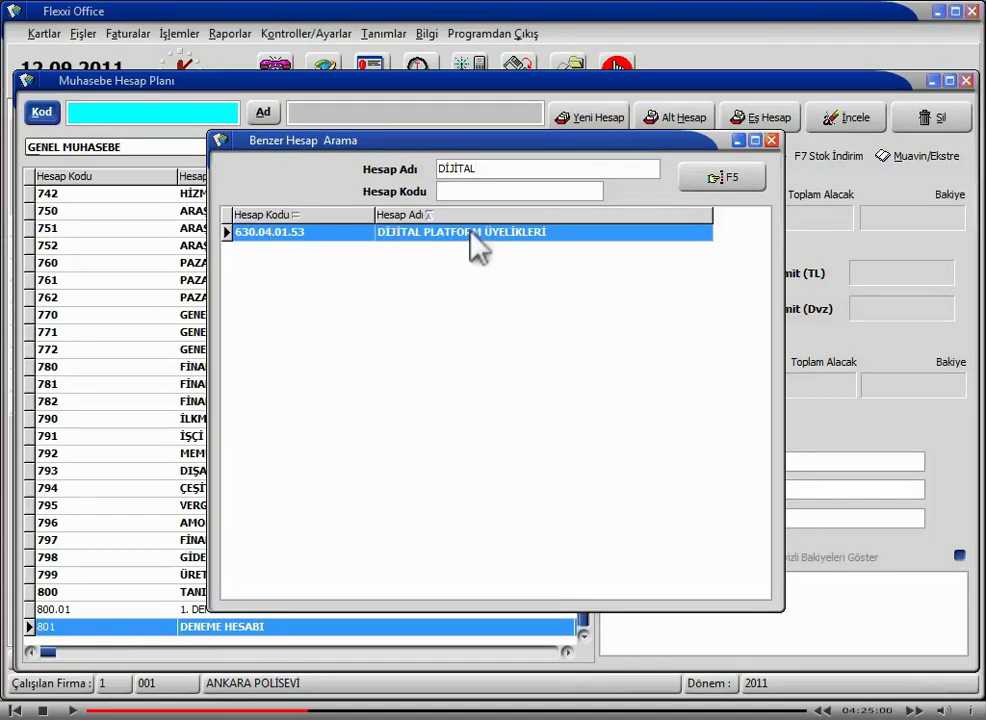
double_click(470, 236)
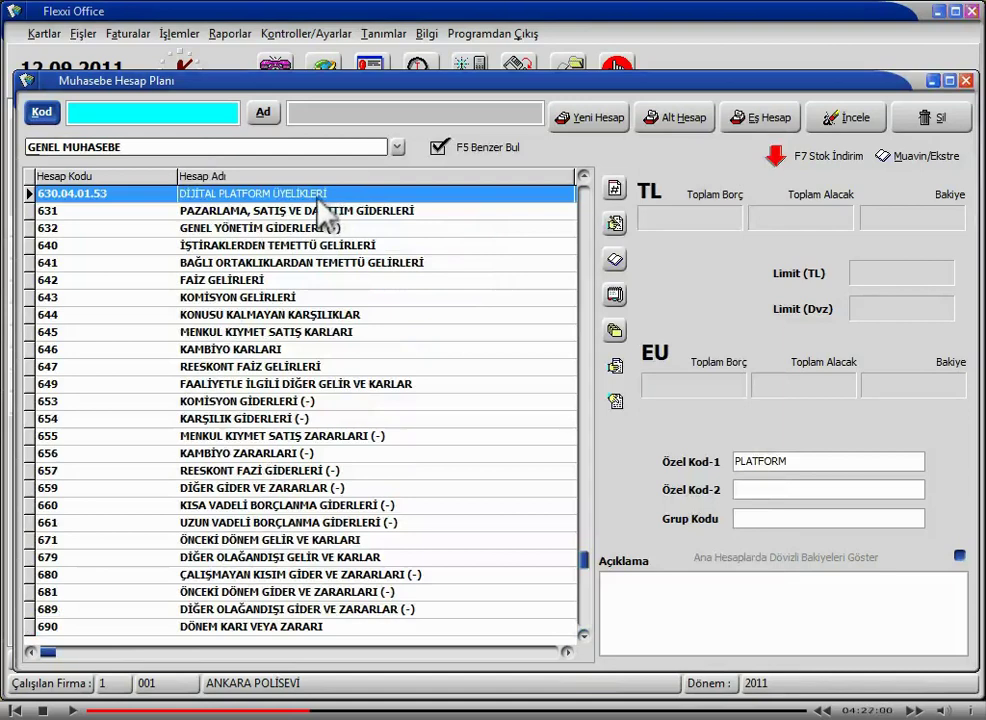
Step: Start a sub-account under 630.04.01.53 with code 01 and name it DİGİTÜRK ÜYELİĞİ
click(676, 128)
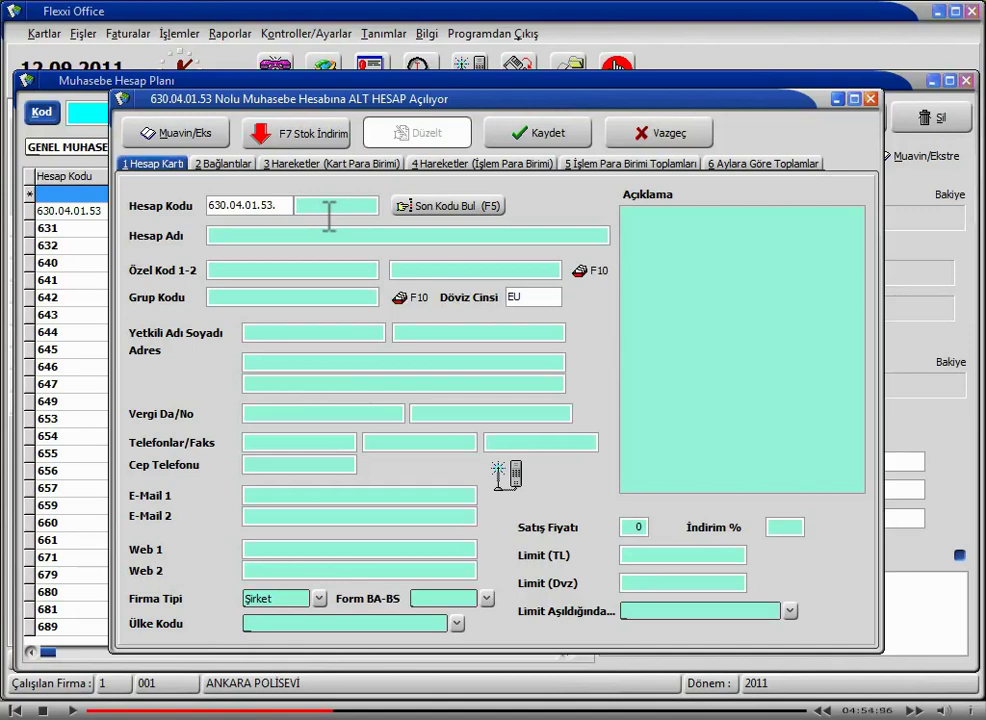
text(01)
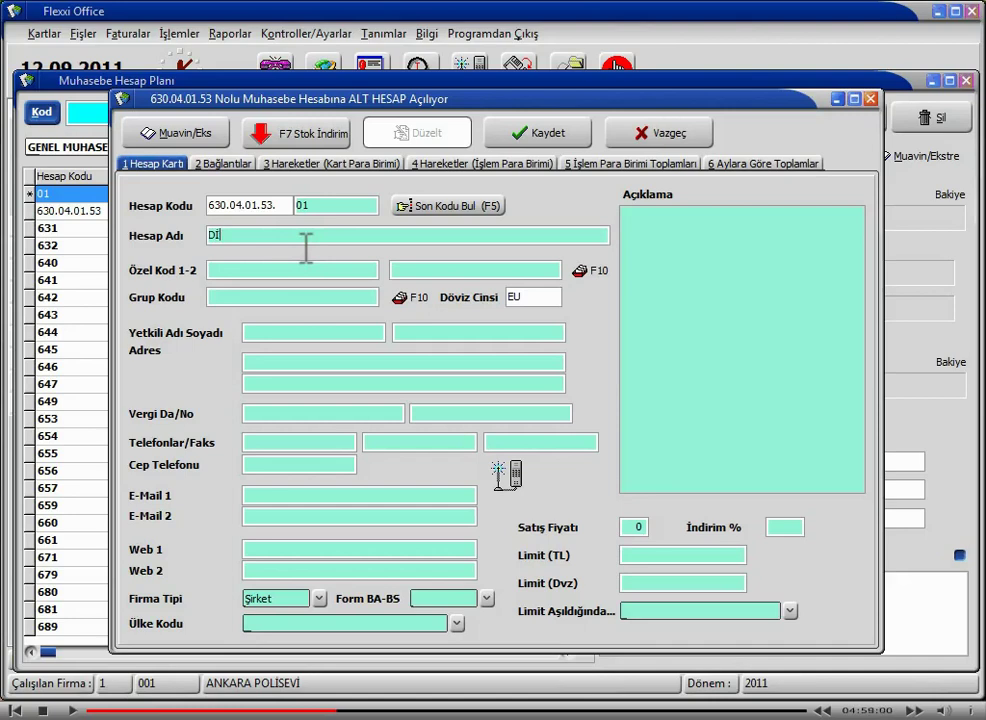
click(305, 245)
text(DİGİTÜRK ÜYELİĞİ)
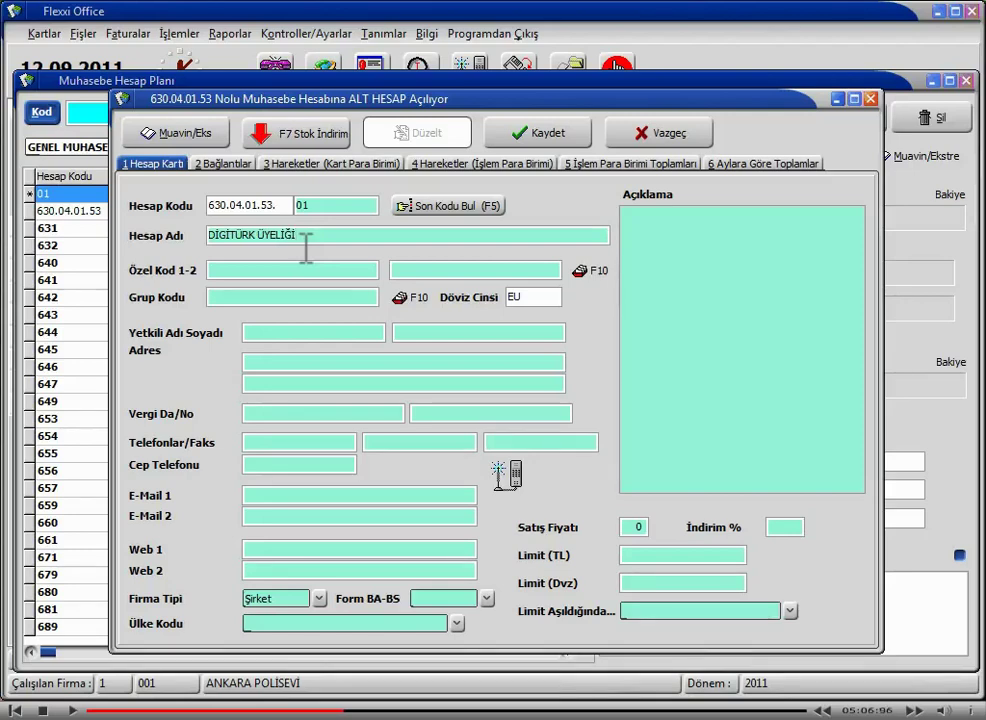
Step: Set the sub-account's first special code (Özel Kod) to PLATFORM
click(240, 272)
click(369, 270)
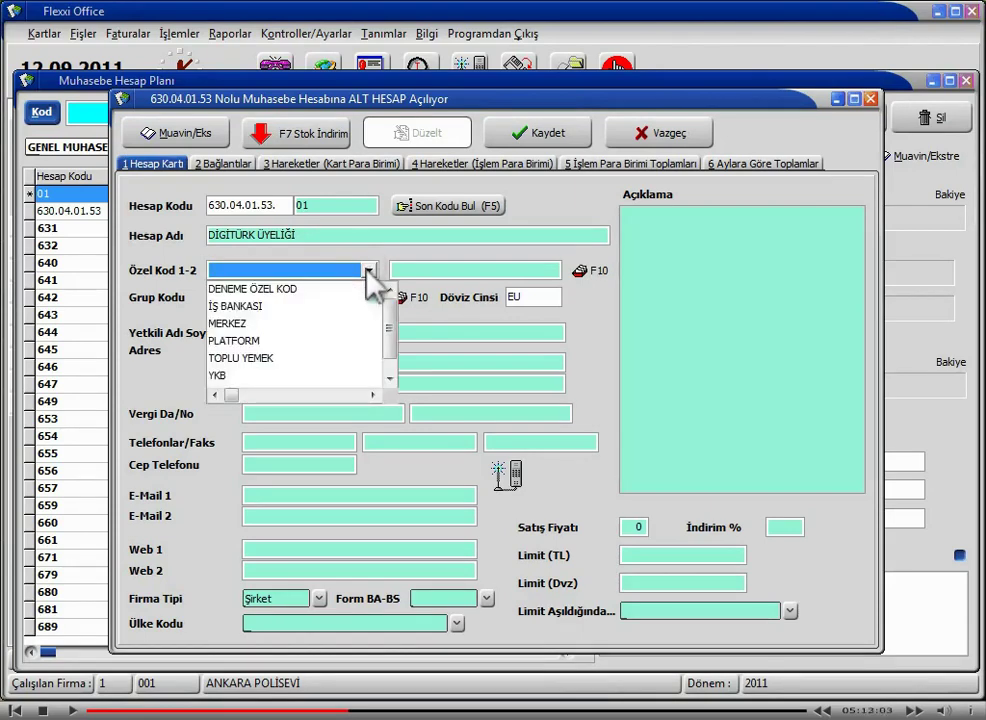
click(261, 341)
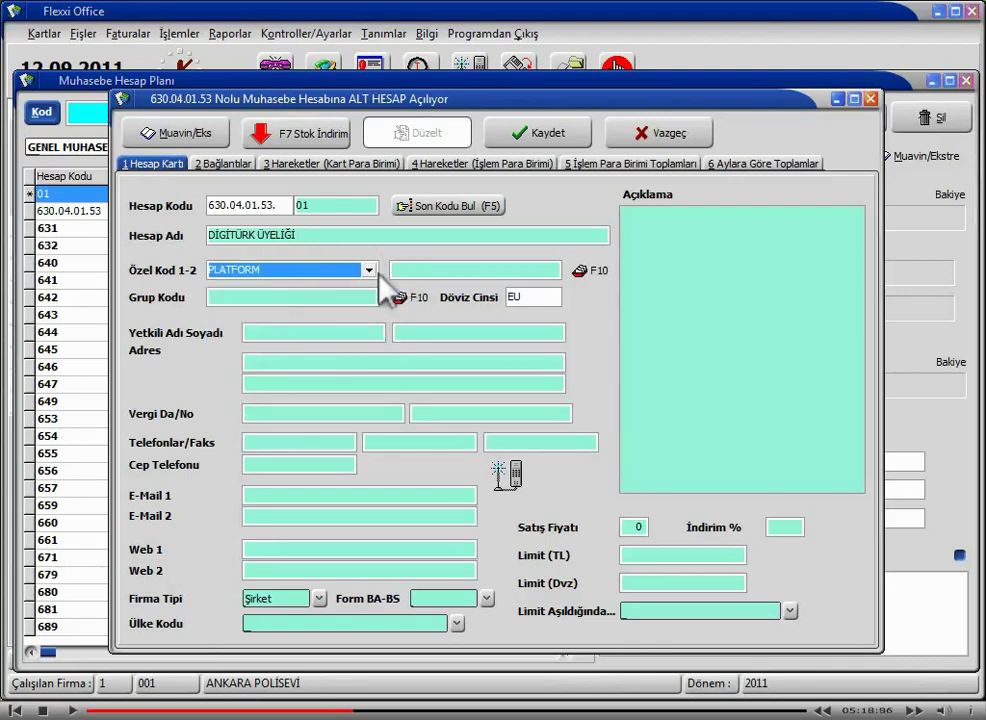
Step: Look through the codes available for the sub-account's second special code
click(424, 274)
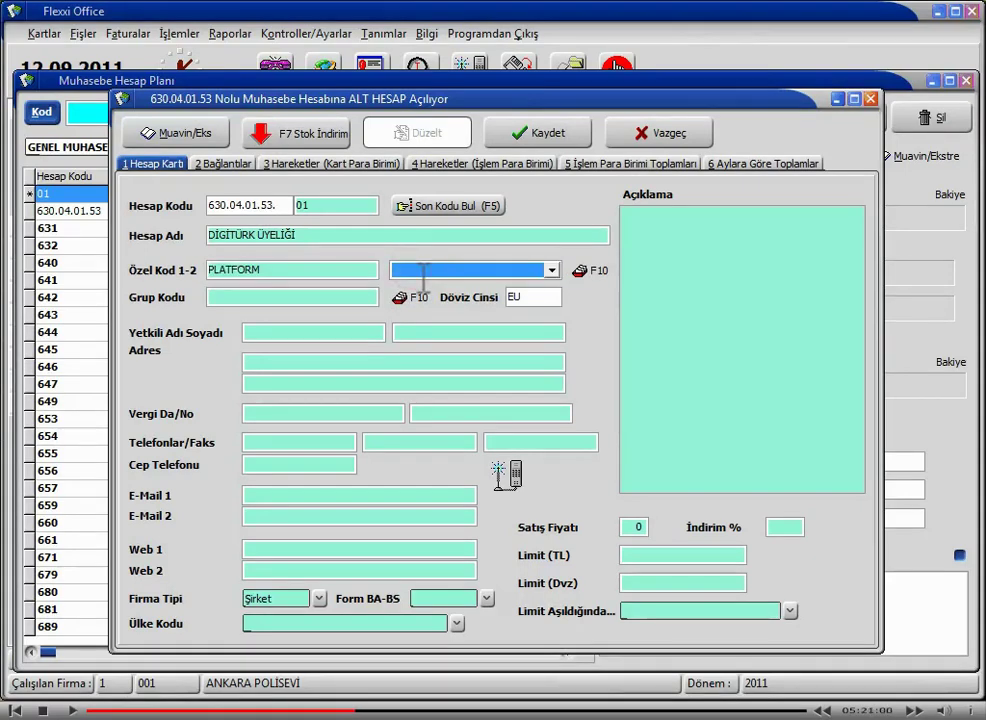
click(551, 271)
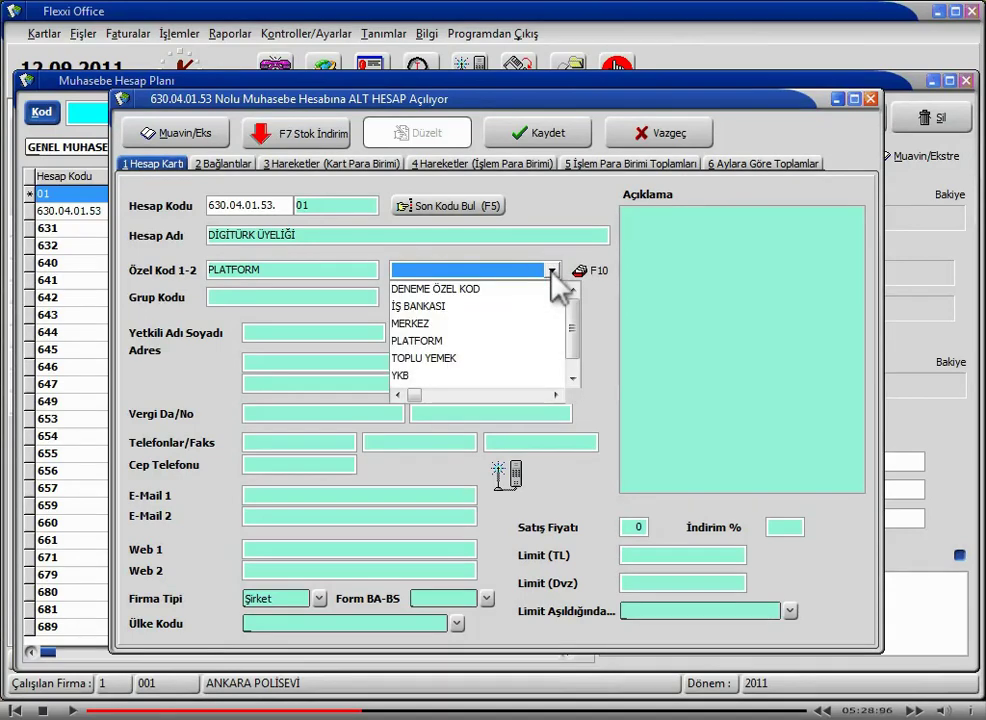
click(551, 271)
click(552, 272)
click(572, 378)
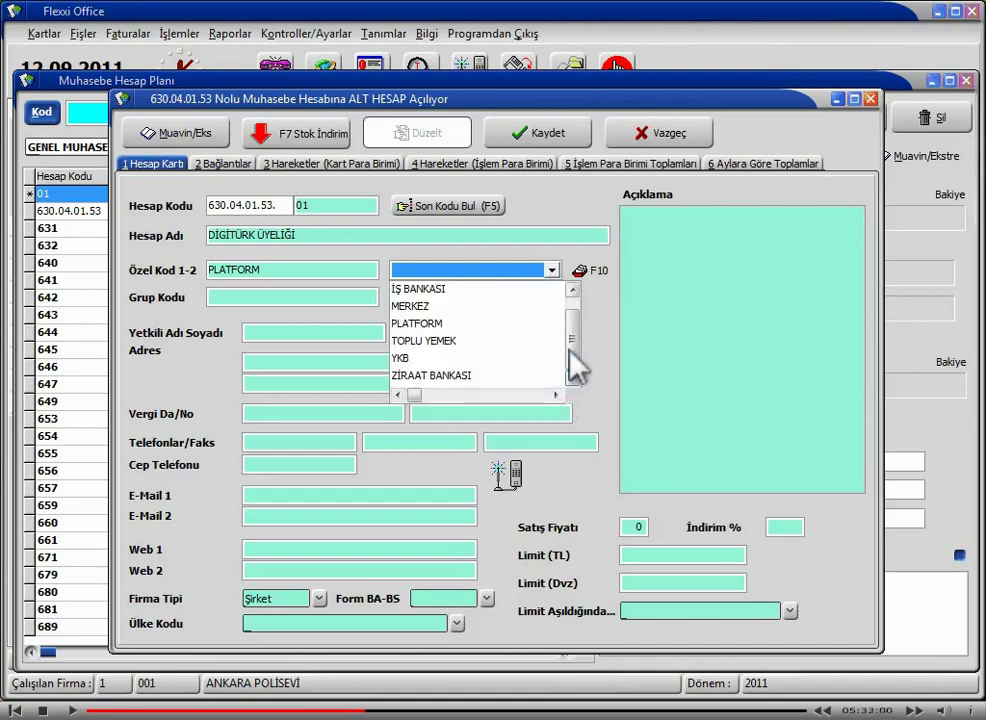
click(571, 289)
click(550, 270)
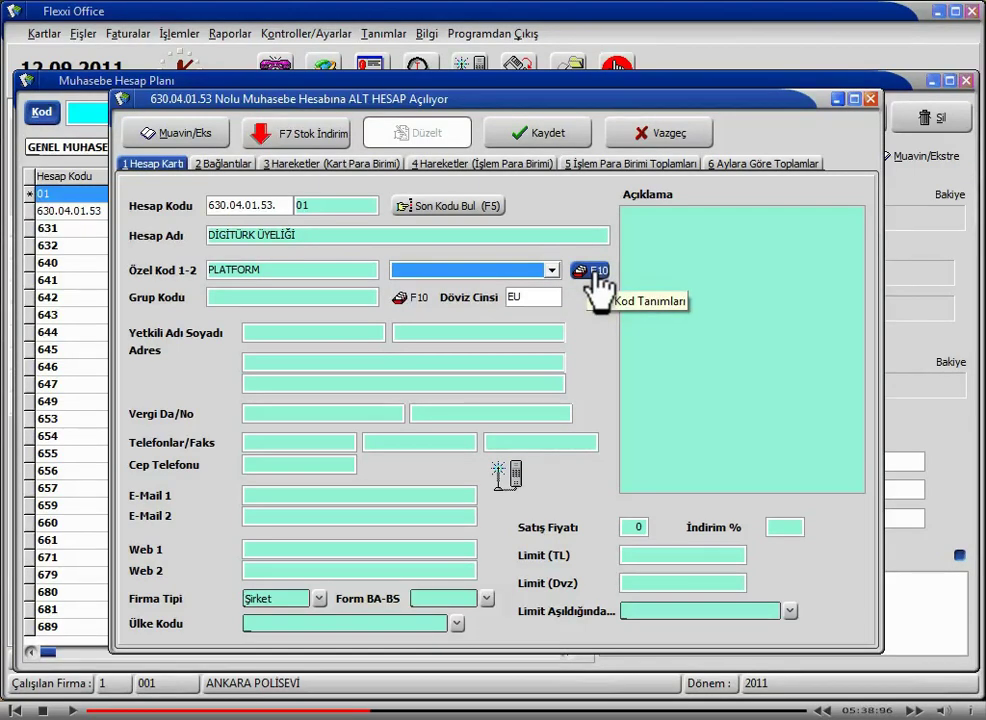
Step: Define a new special code DİGİTÜRK and assign it as the sub-account's second special code
click(595, 272)
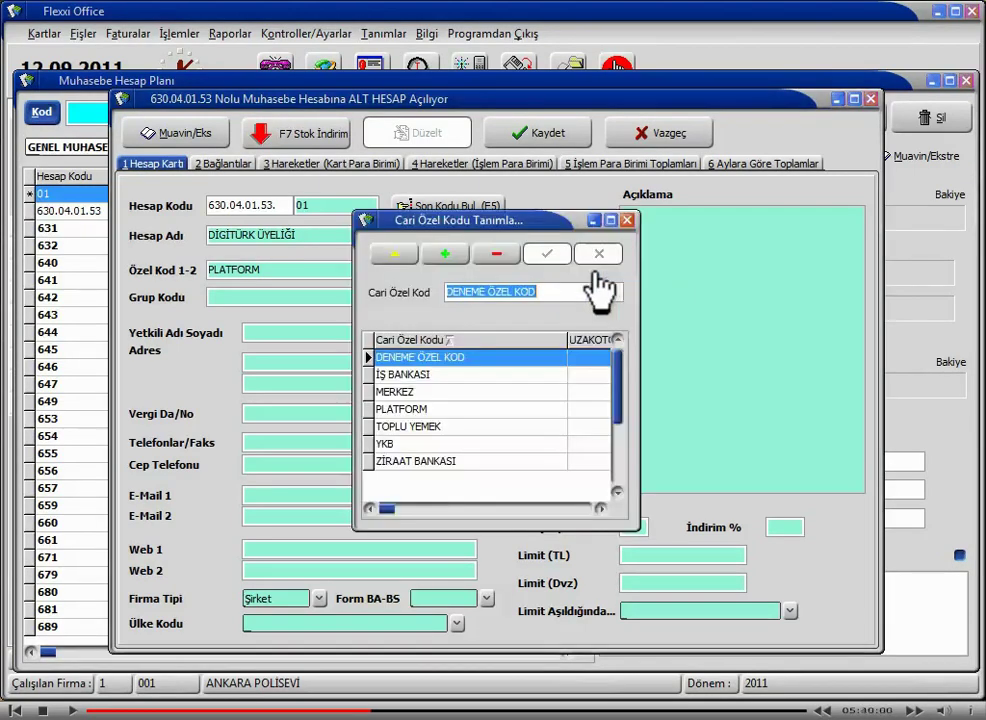
click(456, 258)
text(DİGİTÜRK)
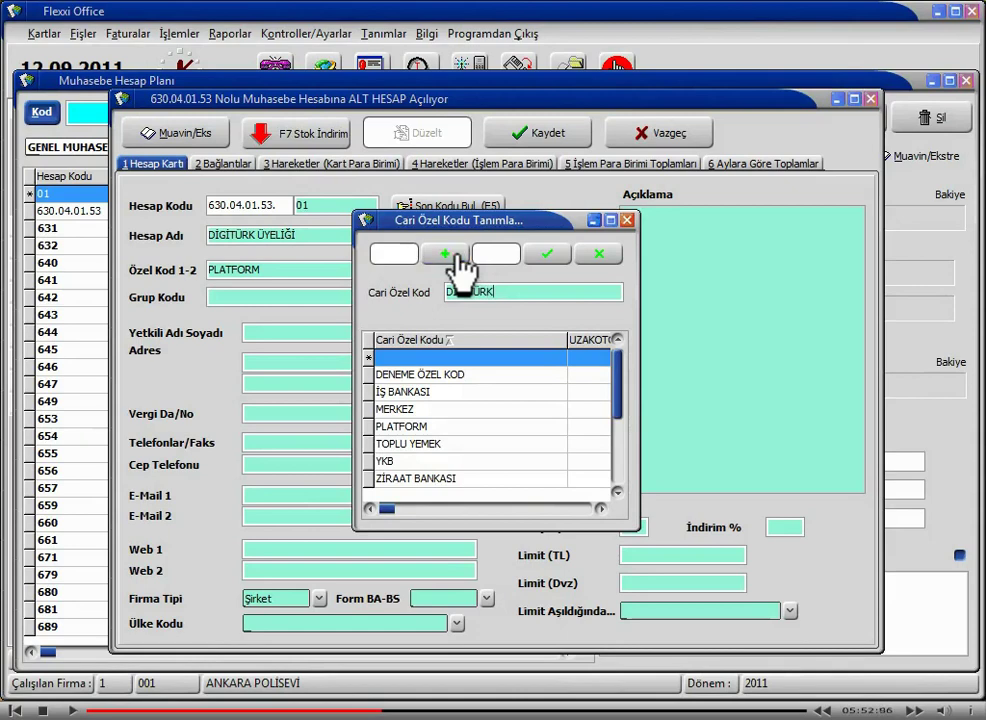
click(548, 254)
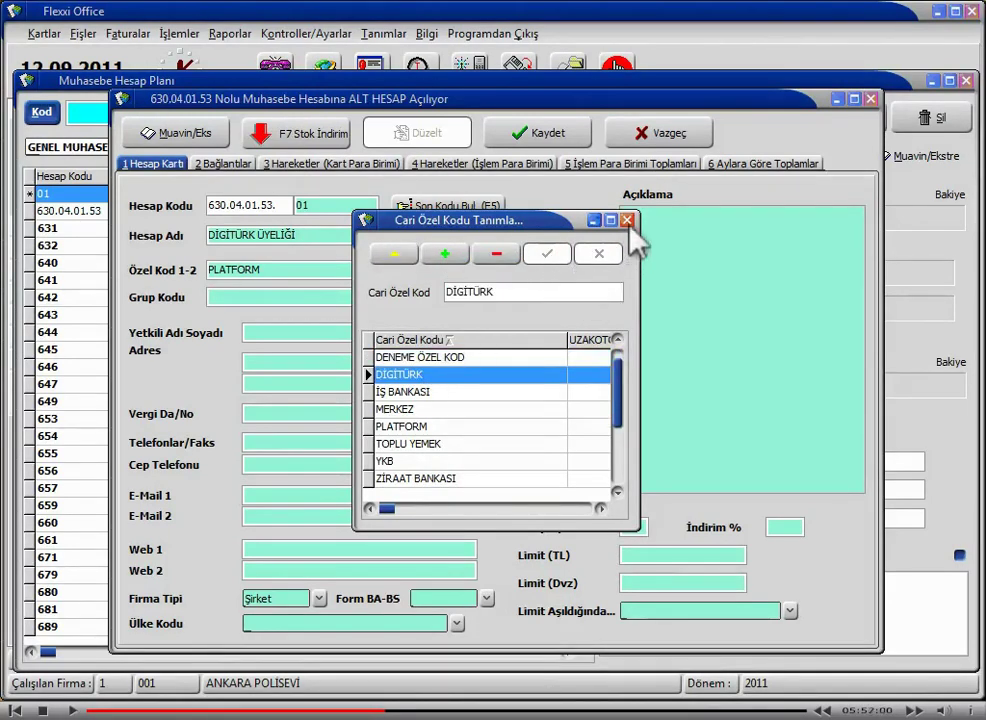
click(627, 219)
click(552, 270)
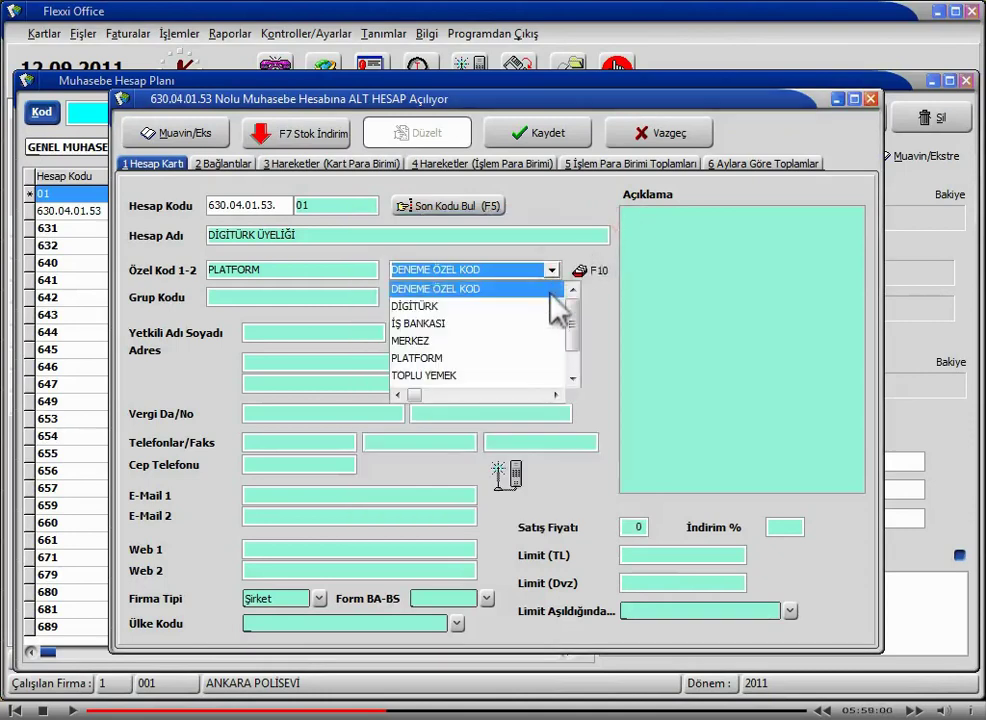
click(446, 307)
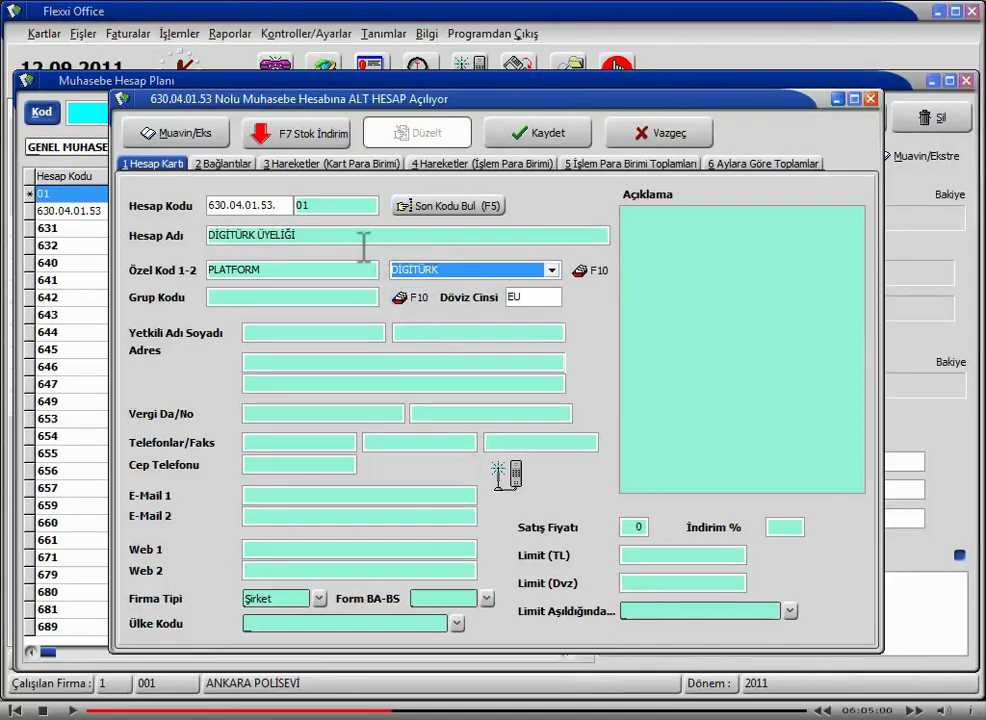
Step: Review the existing group codes for Grup Kodu and define a new group code named TV
click(282, 300)
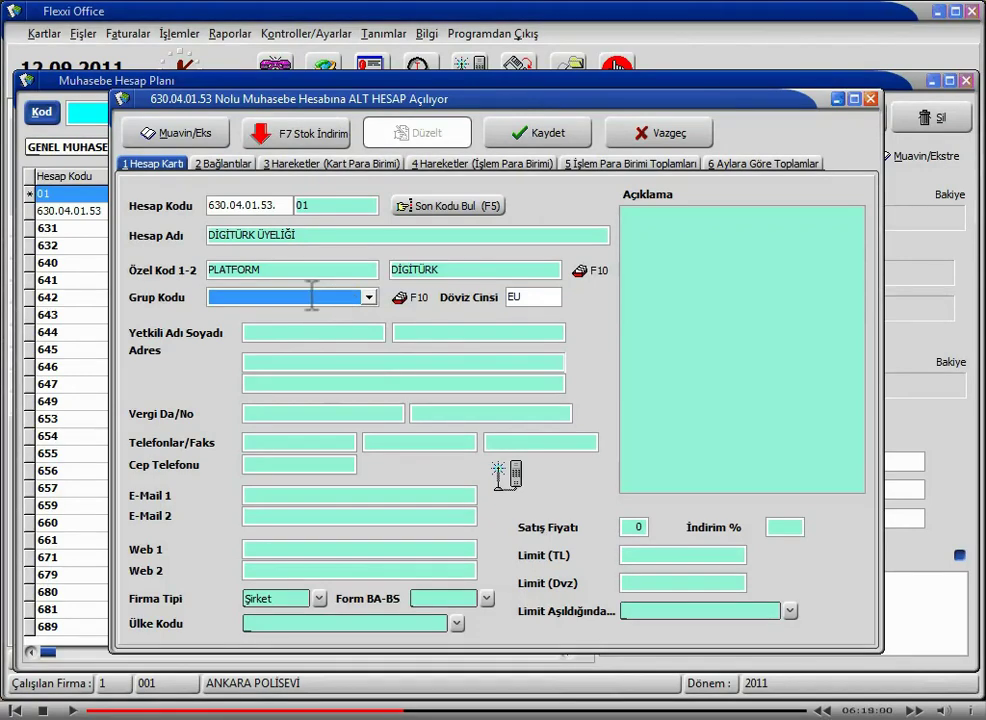
click(370, 298)
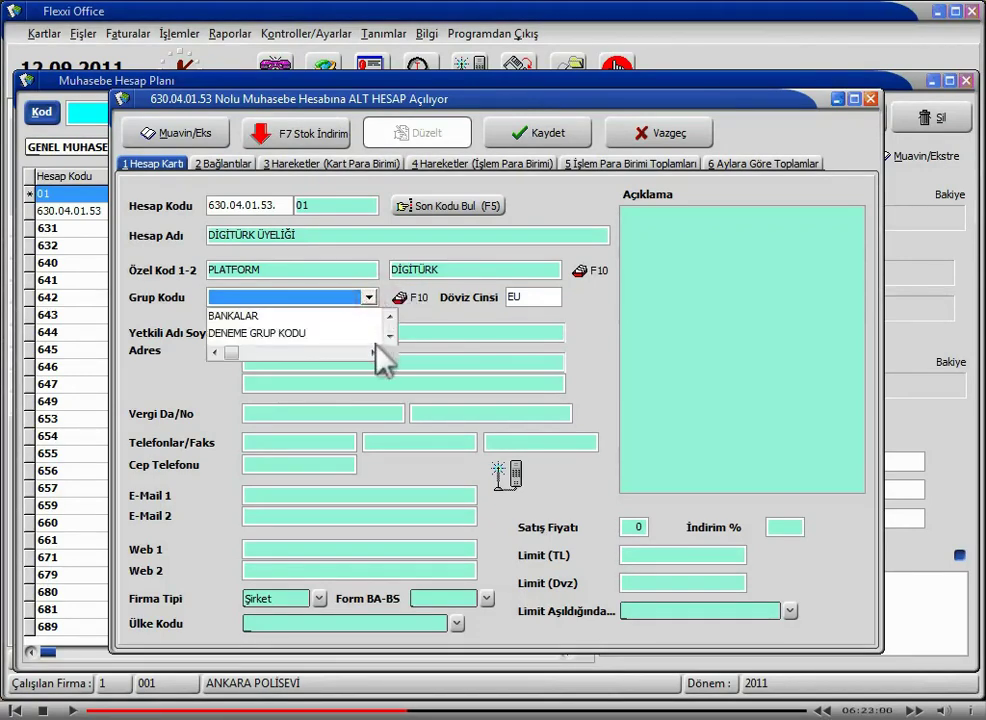
click(389, 339)
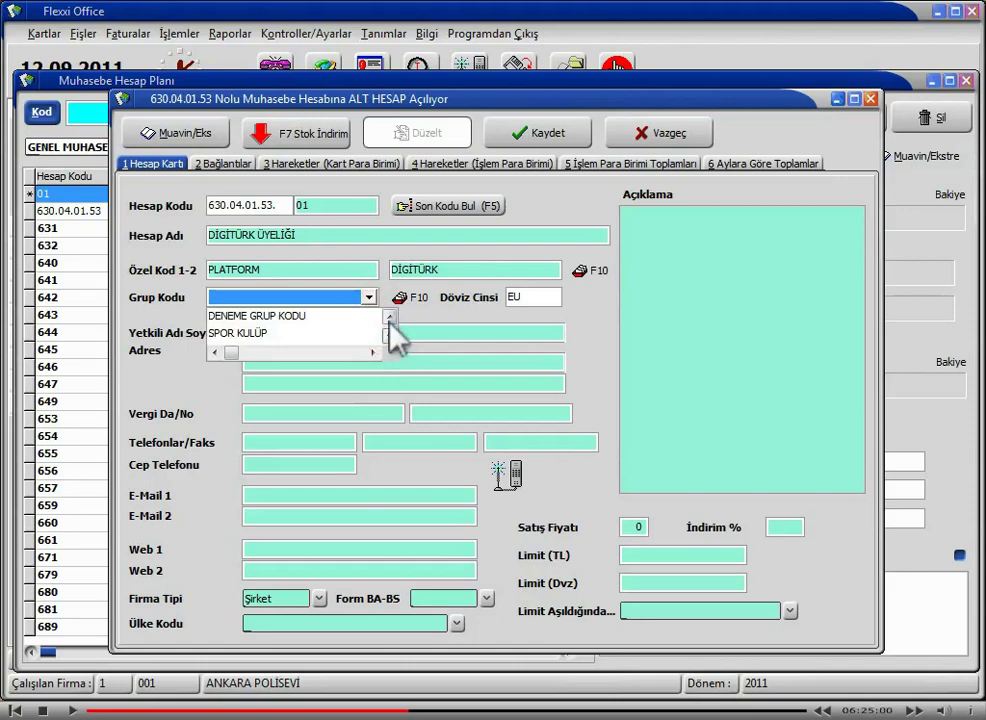
click(389, 318)
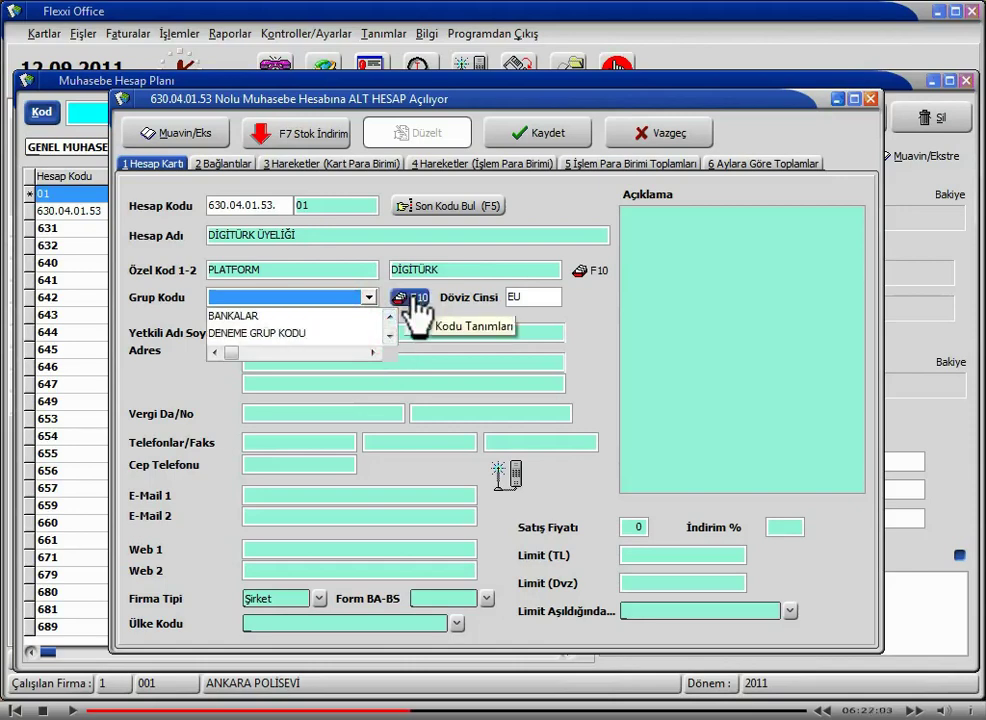
click(411, 297)
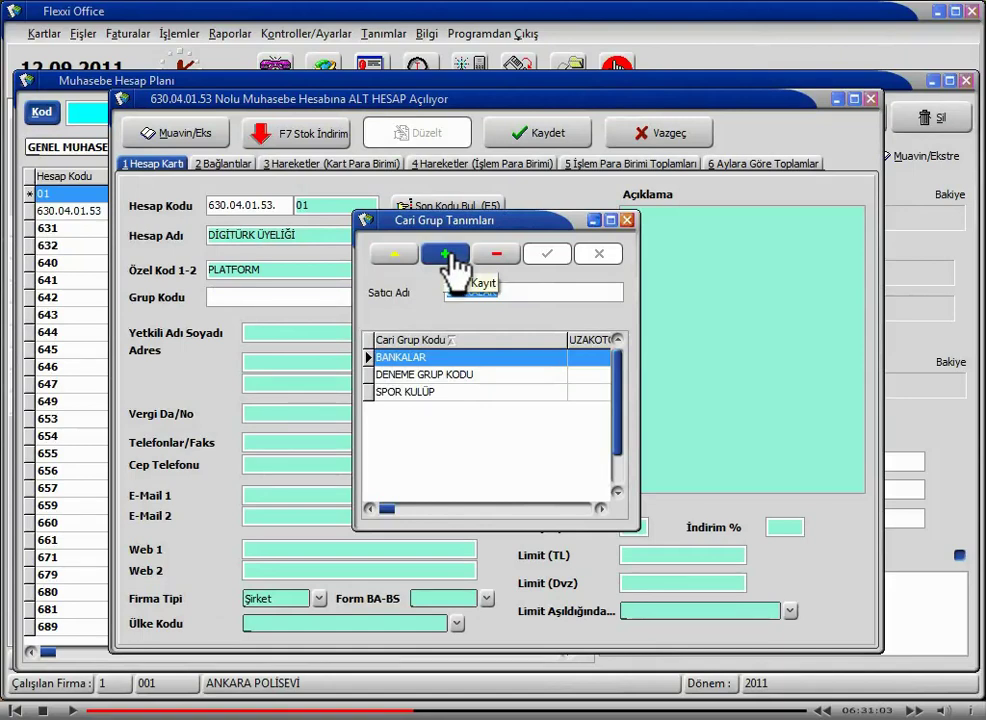
click(446, 256)
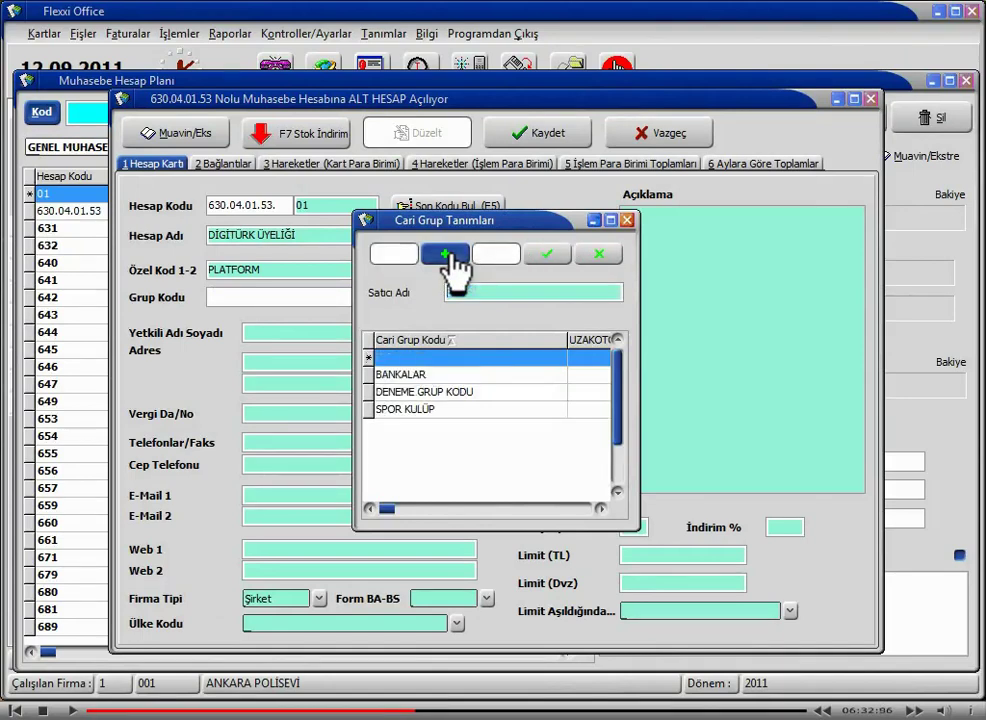
text(TV)
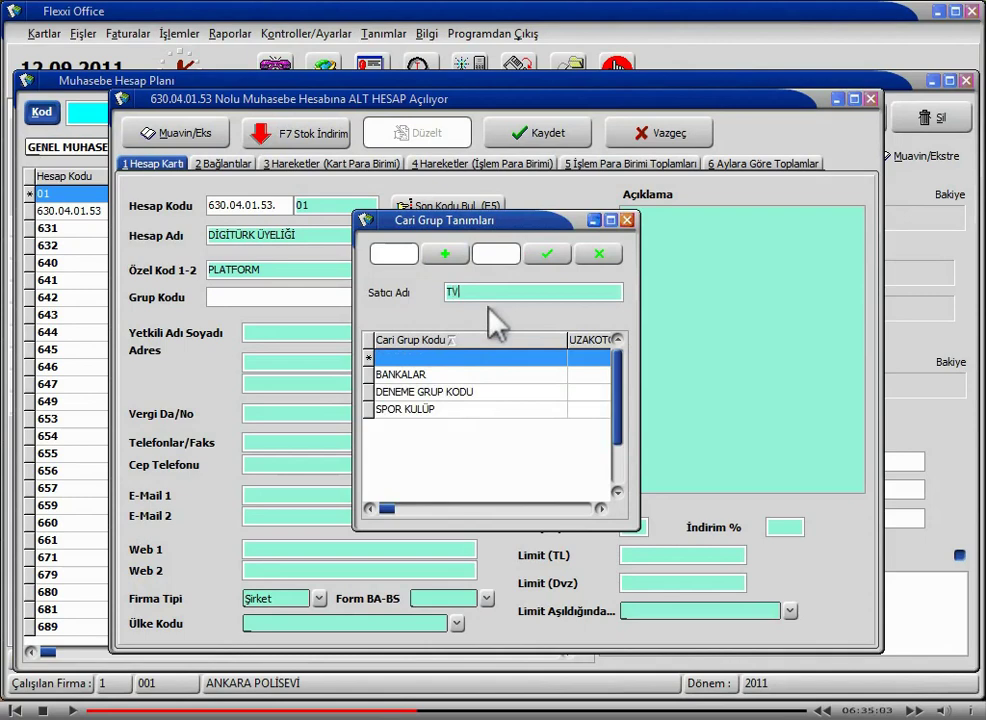
click(553, 260)
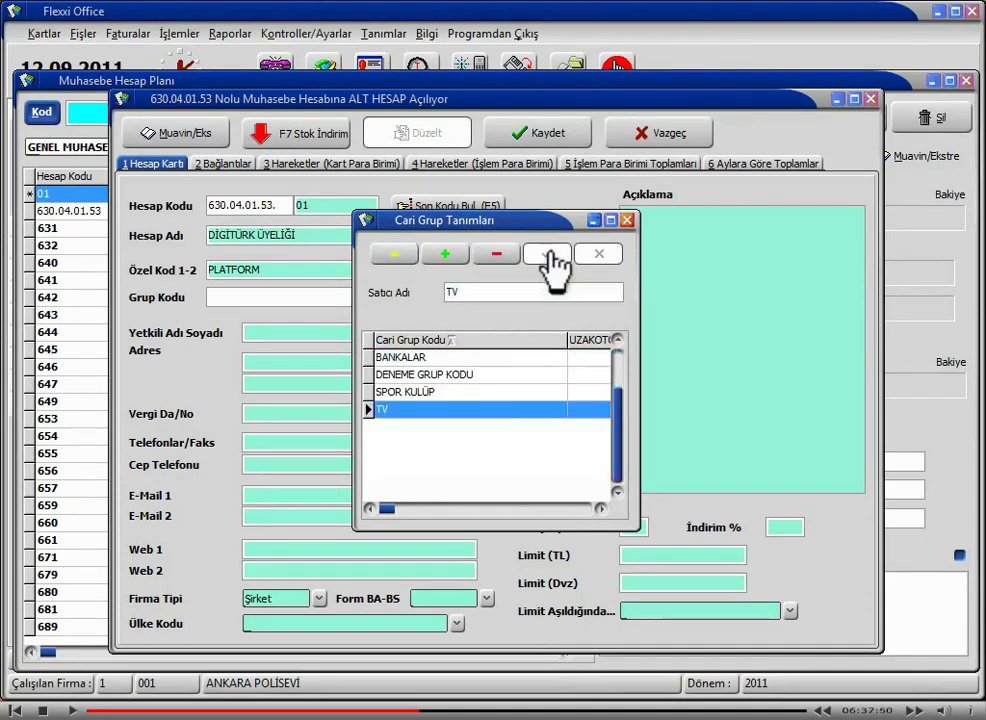
click(627, 220)
Step: Assign TV as the sub-account's group code
click(368, 298)
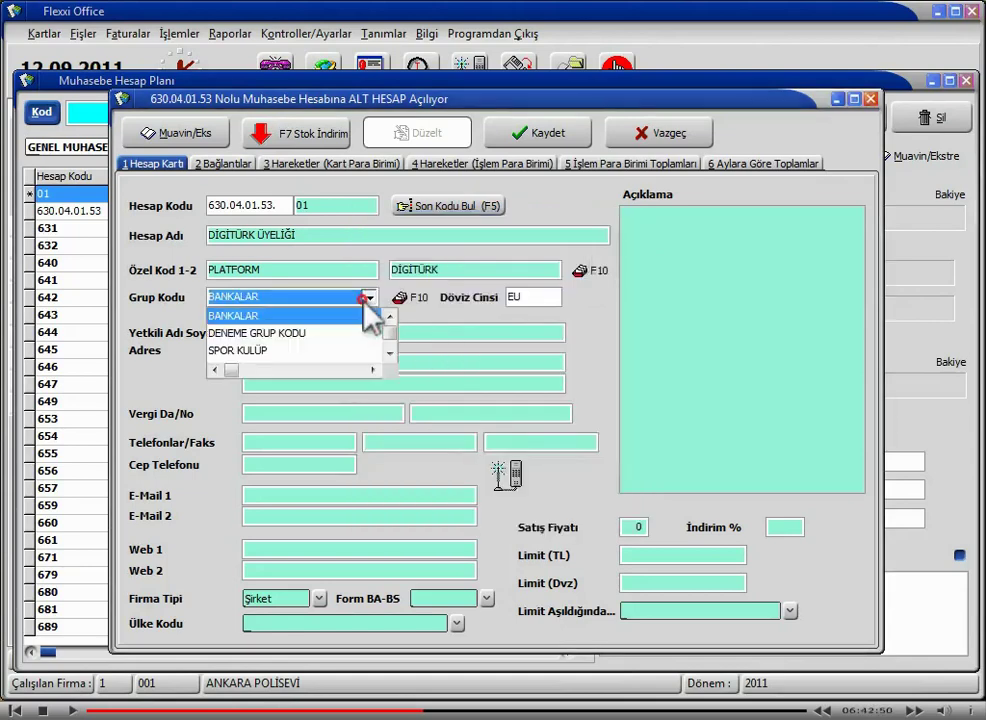
click(390, 353)
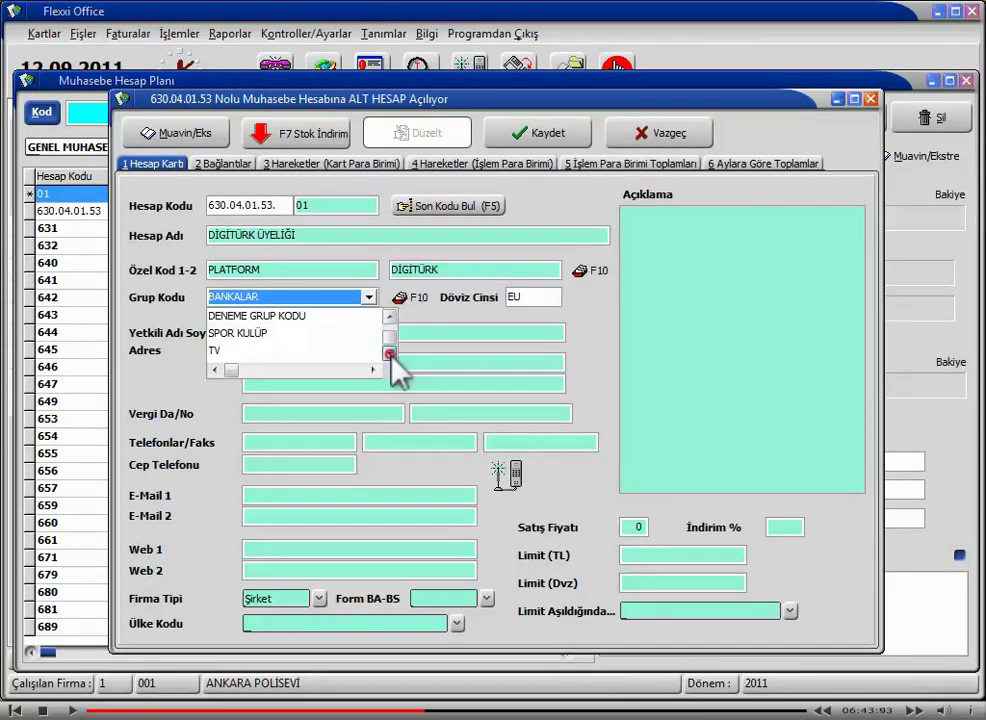
click(275, 351)
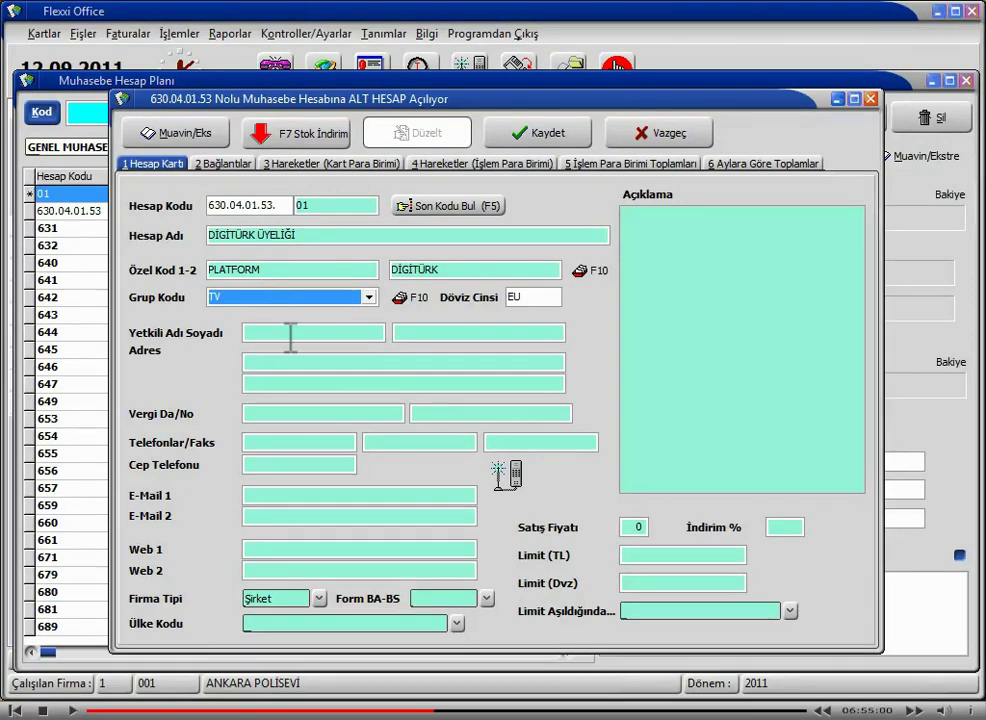
Step: Set Form BA-BS to Evet and the country code to 052 - TÜRKİYE on the sub-account card
click(326, 238)
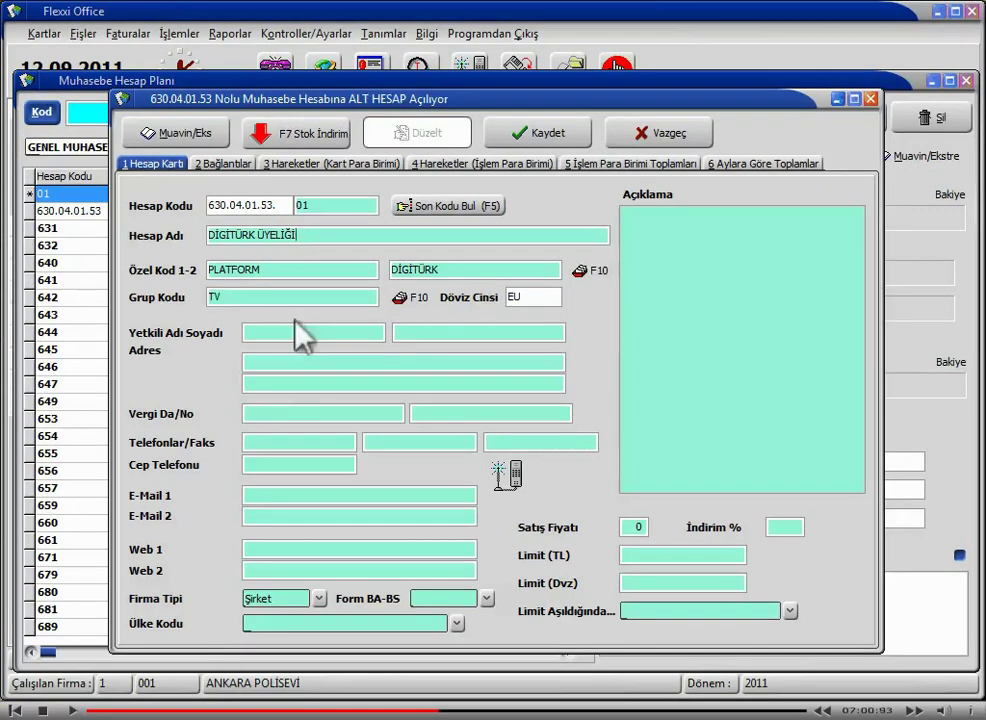
click(339, 340)
click(433, 341)
click(487, 600)
click(473, 615)
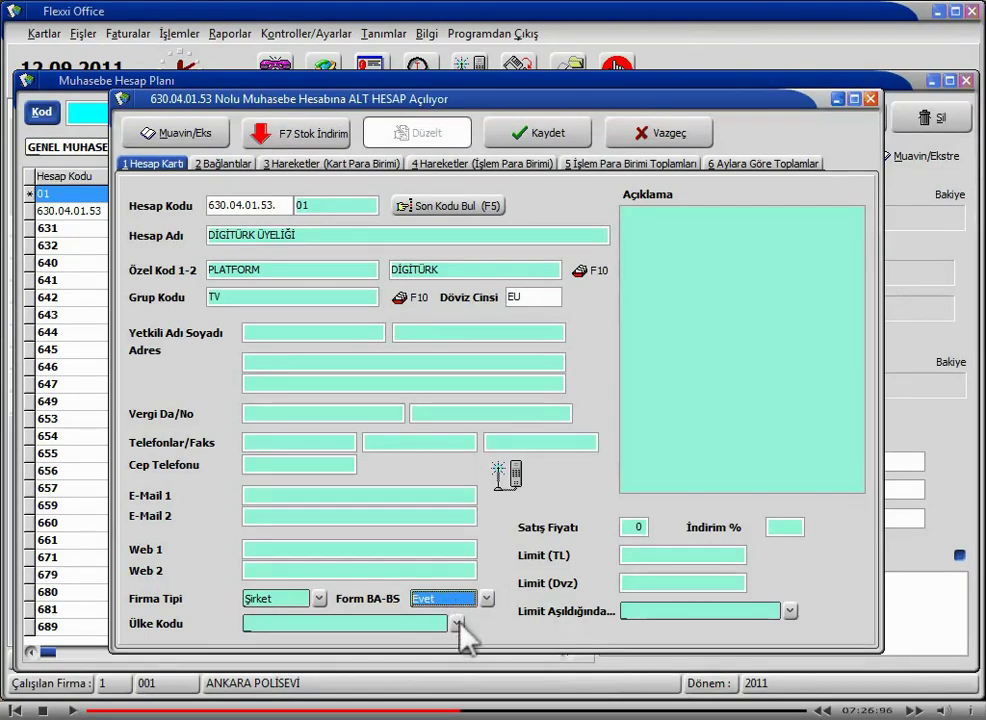
click(456, 623)
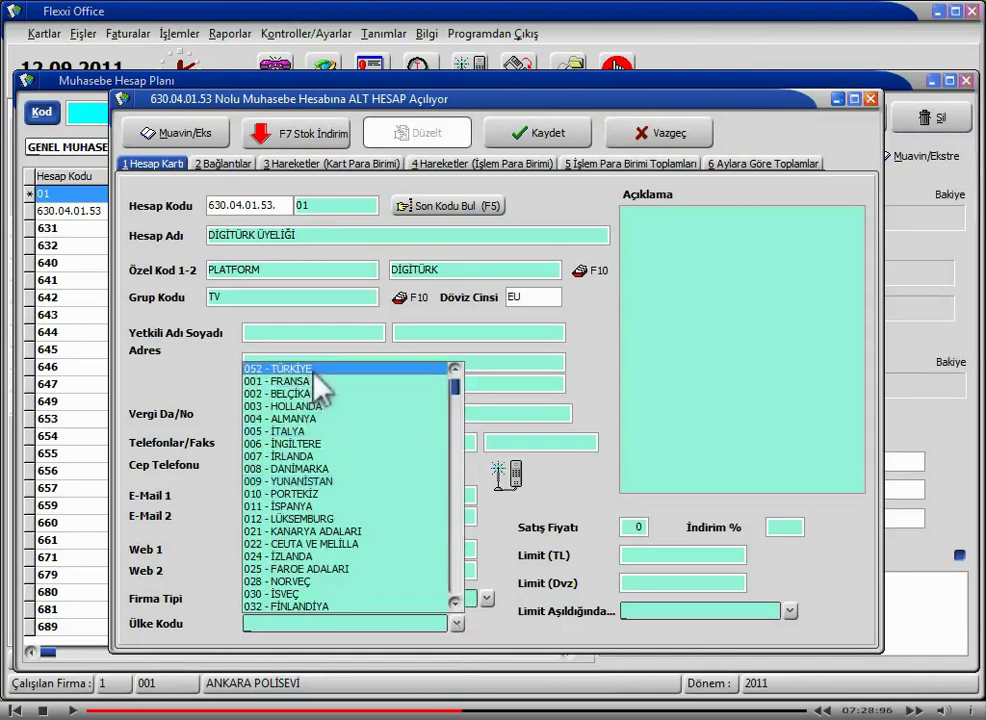
click(314, 370)
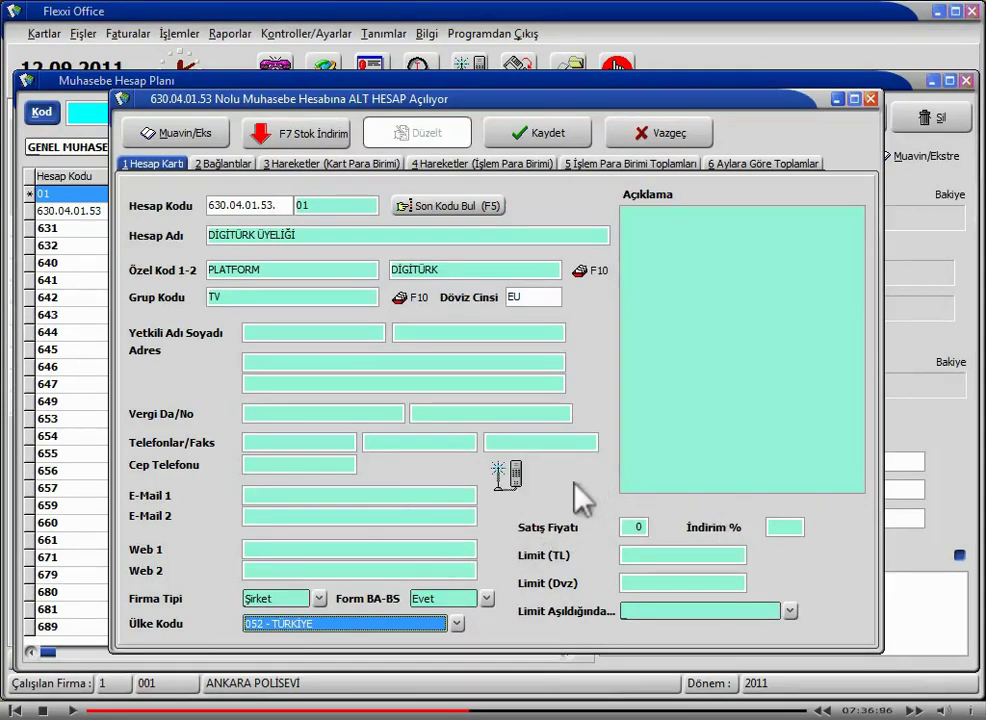
click(664, 556)
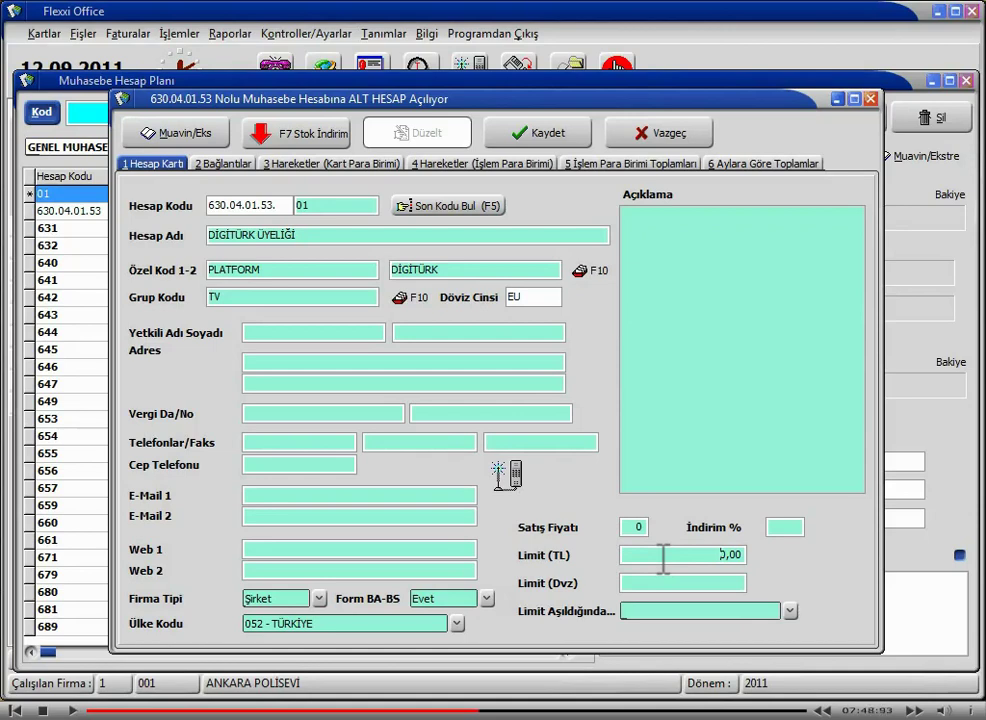
text(000)
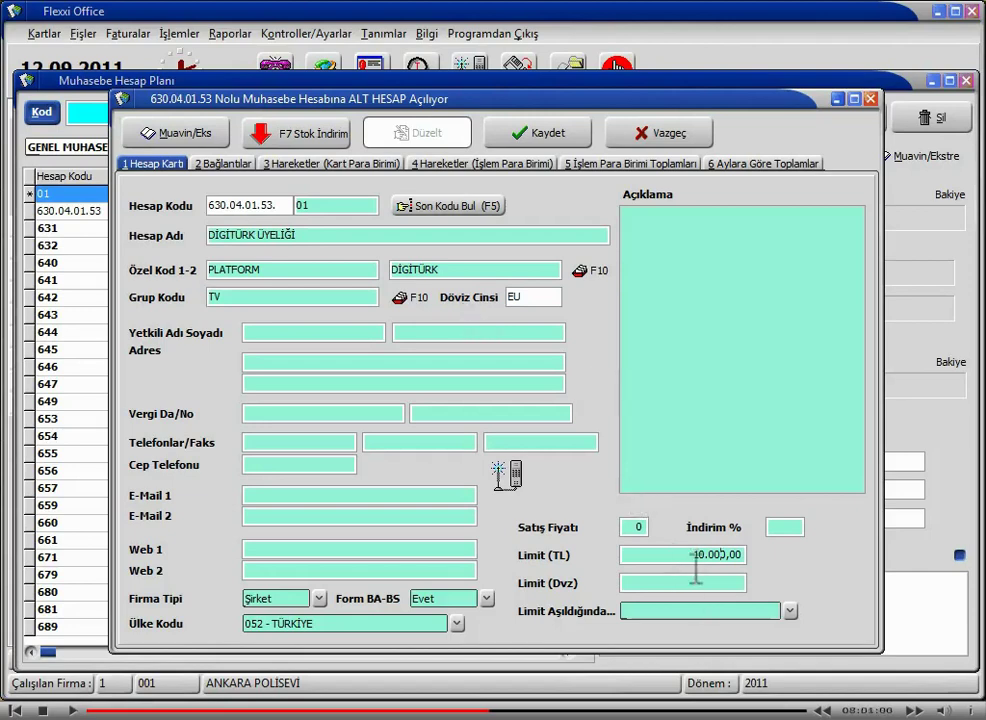
double_click(688, 556)
key(BackSpace)
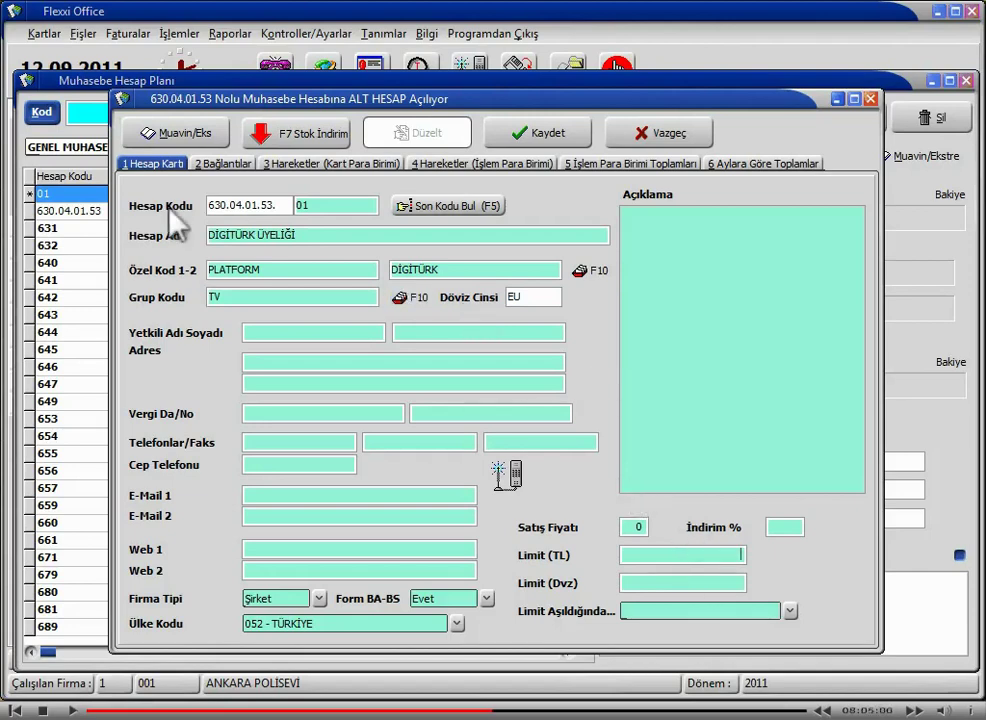
Step: Save the sub-account card and select DİGİTÜRK ÜYELİĞİ under DİJİTAL PLATFORM ÜYELİKLERİ in the chart of accounts
click(553, 135)
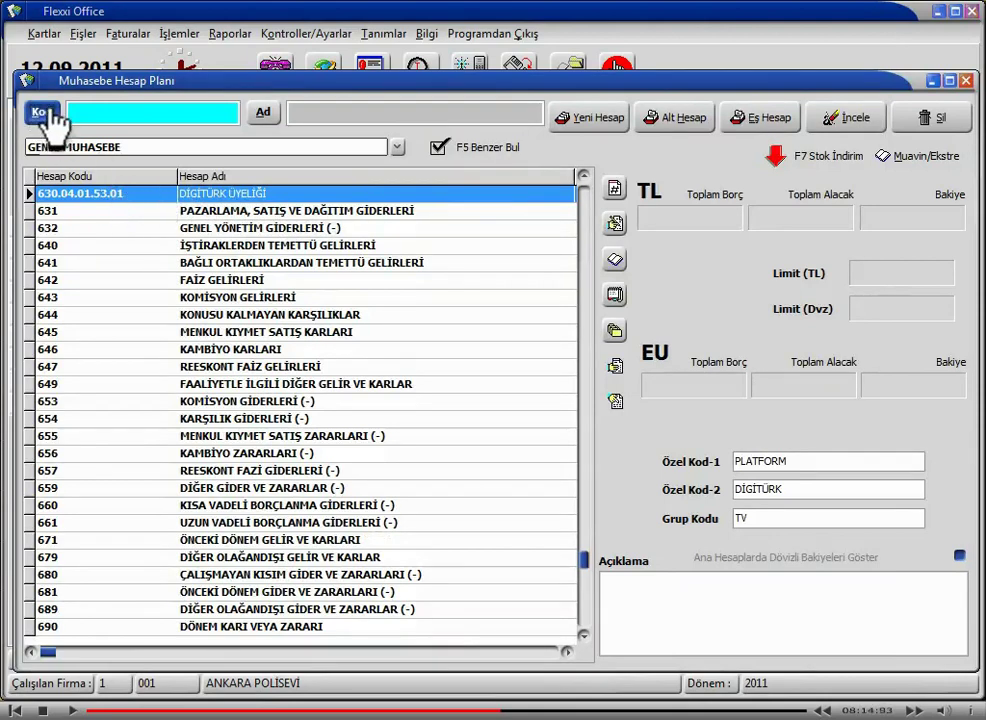
click(584, 177)
click(584, 177)
click(584, 177)
click(584, 177)
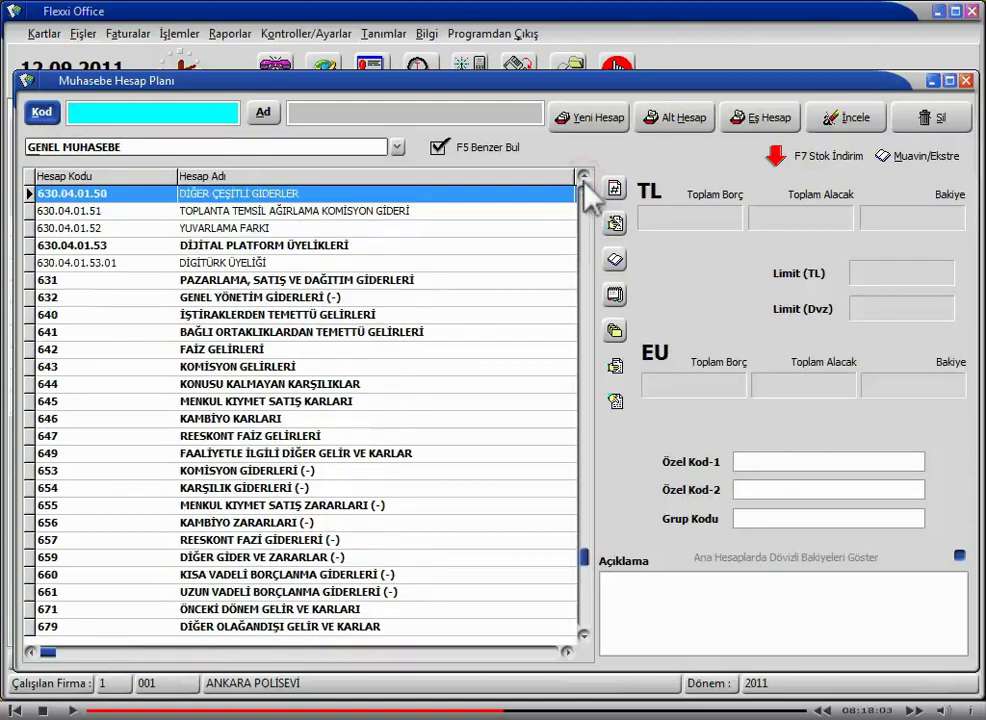
click(245, 266)
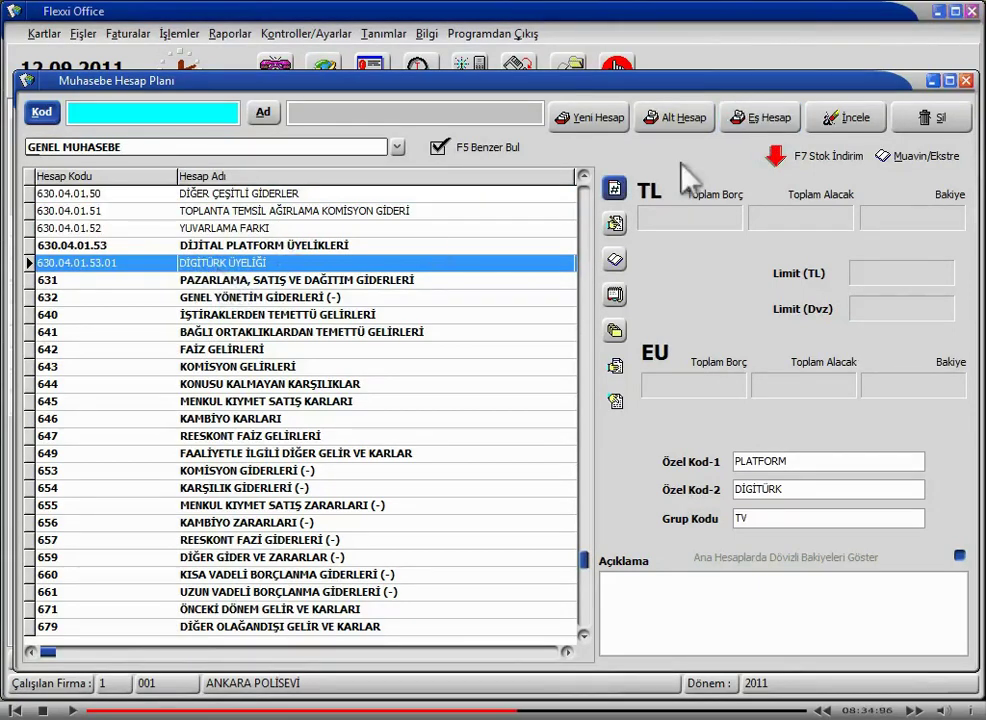
Step: Create a sibling account of DİGİTÜRK ÜYELİĞİ under 630.04.01.53 with code 02 and the name DSMART ÜYELİĞİ
click(760, 125)
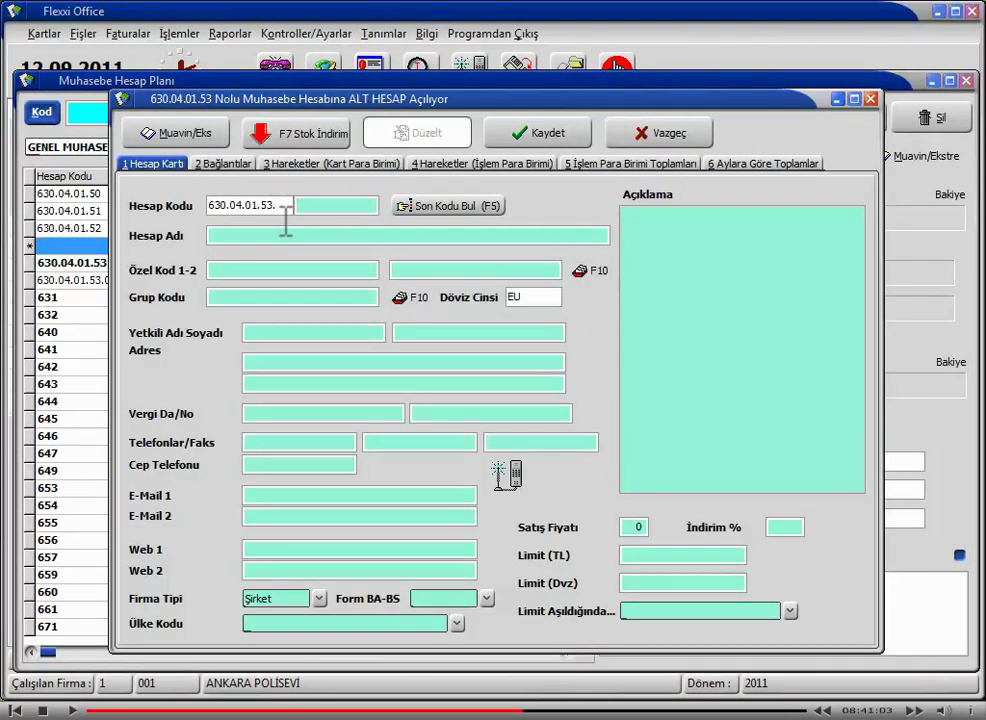
click(437, 207)
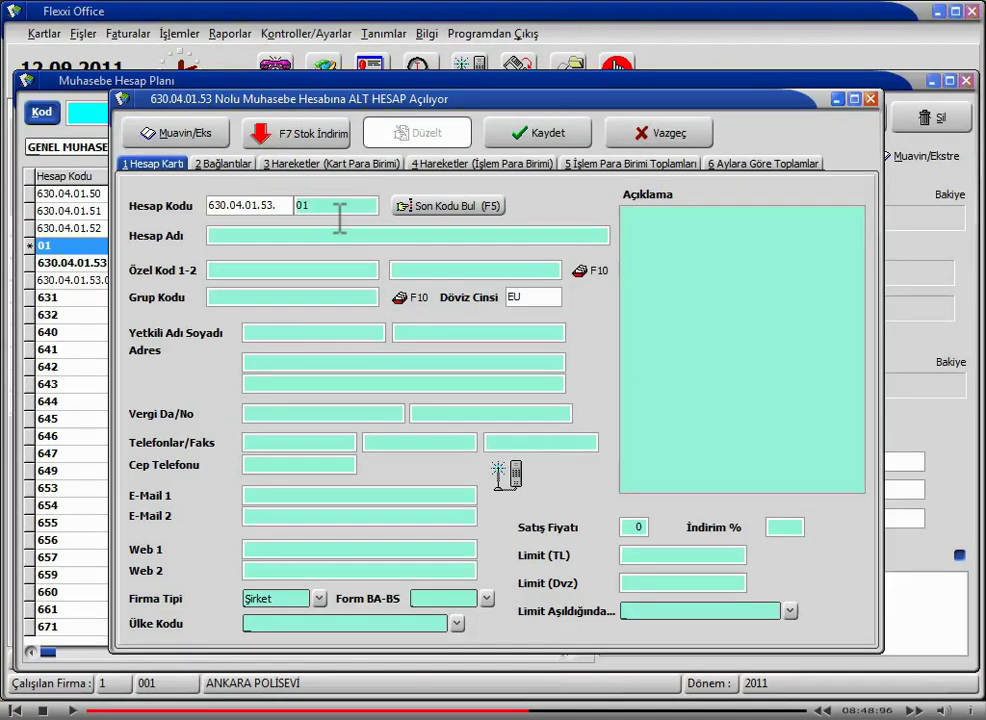
key(BackSpace)
text(2)
click(268, 240)
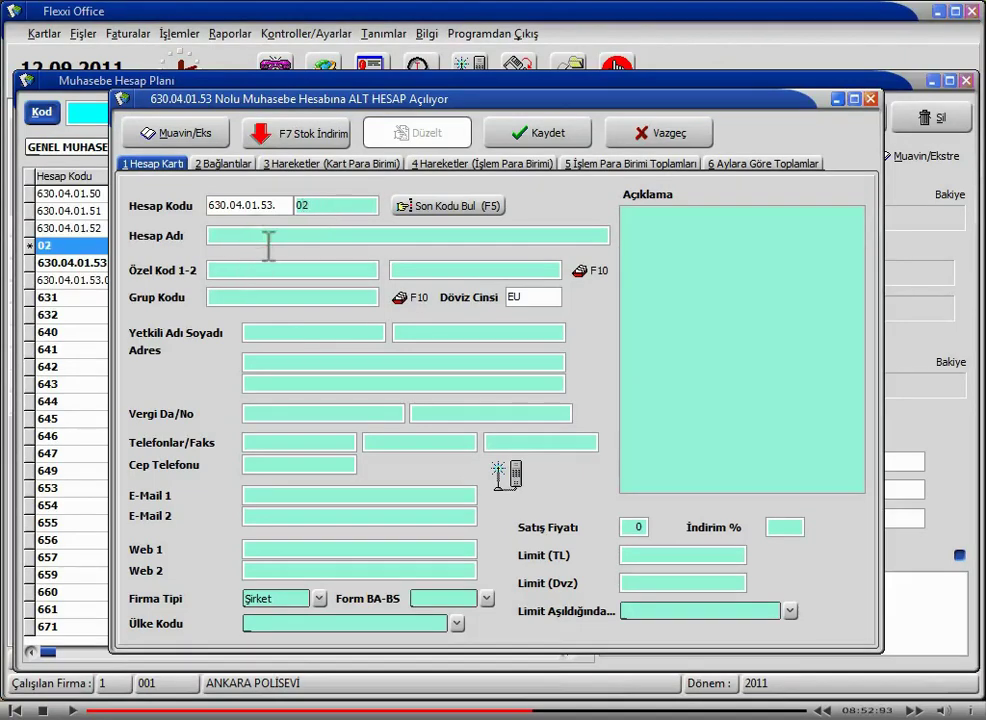
text(DSMART ÜYELİĞİ)
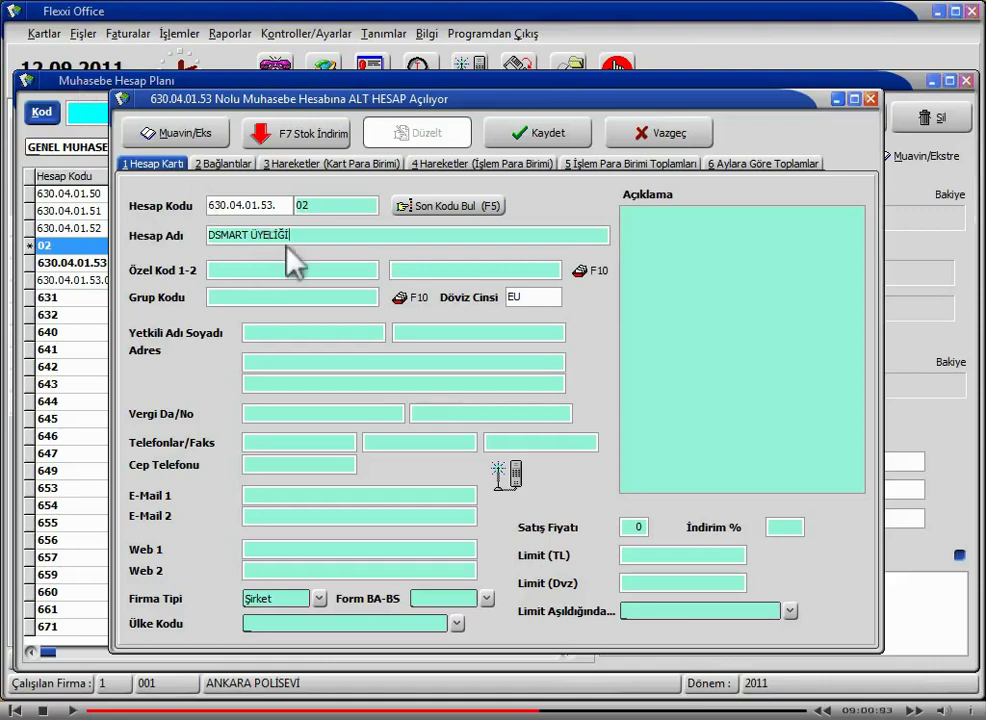
Step: Set the new account's first special code to PLATFORM
click(287, 276)
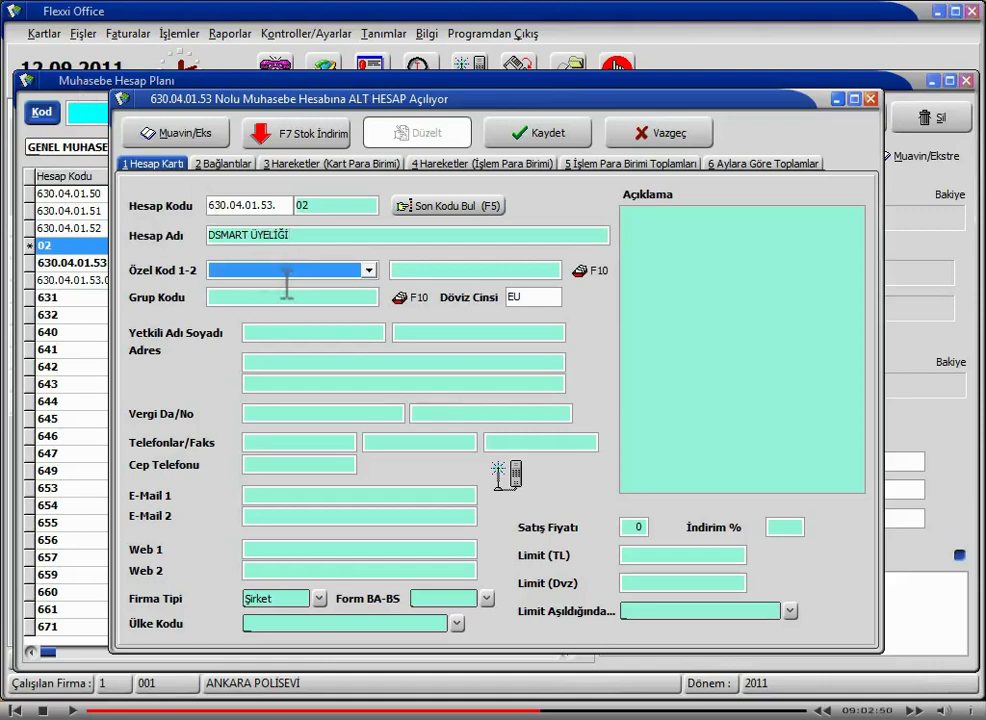
click(369, 271)
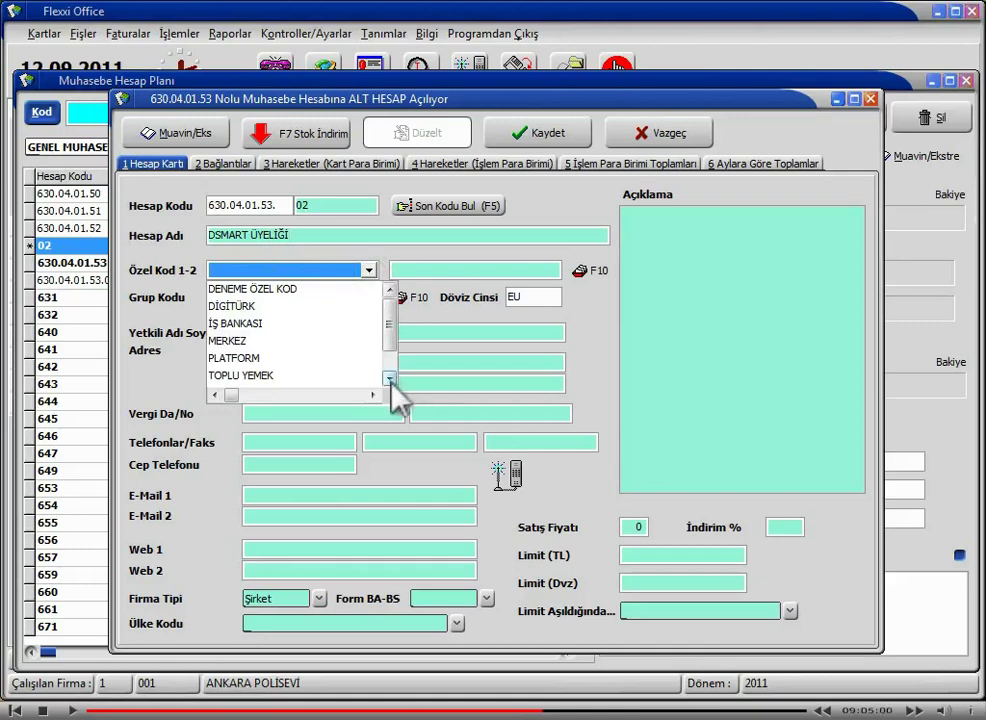
click(292, 358)
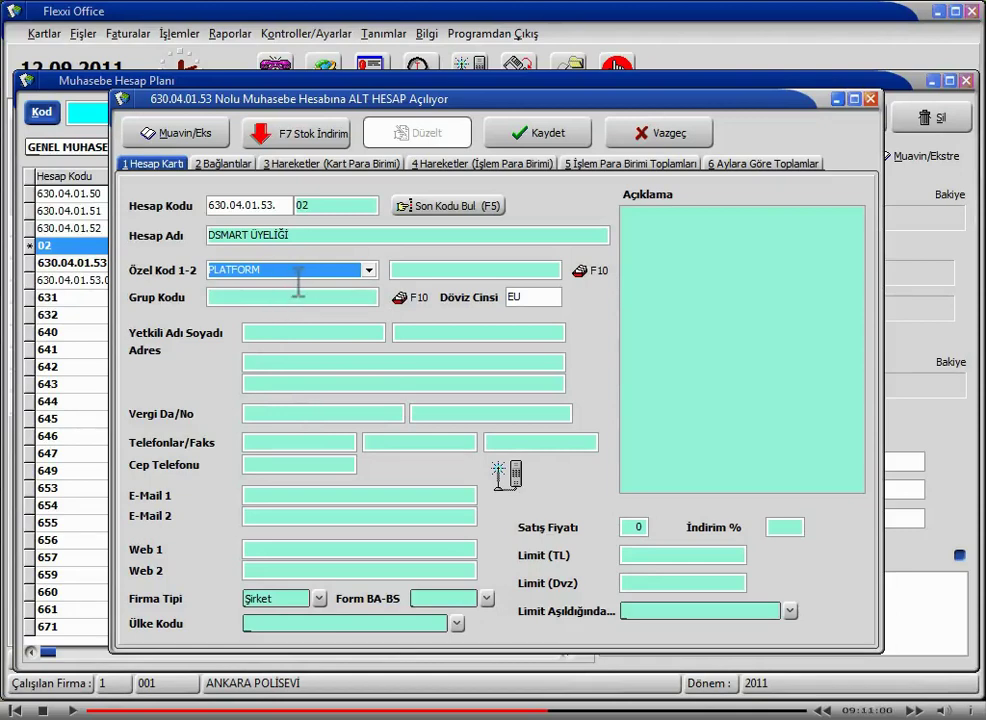
Step: Check the existing choices for the second special code and define a new special code named DSMART
click(433, 275)
click(551, 270)
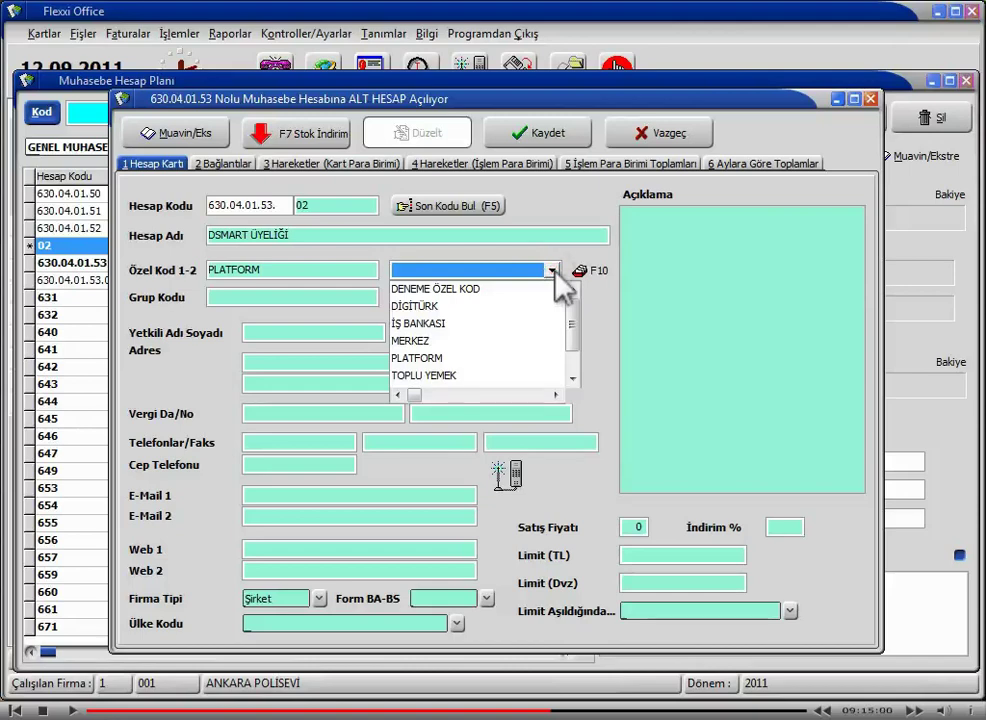
click(592, 400)
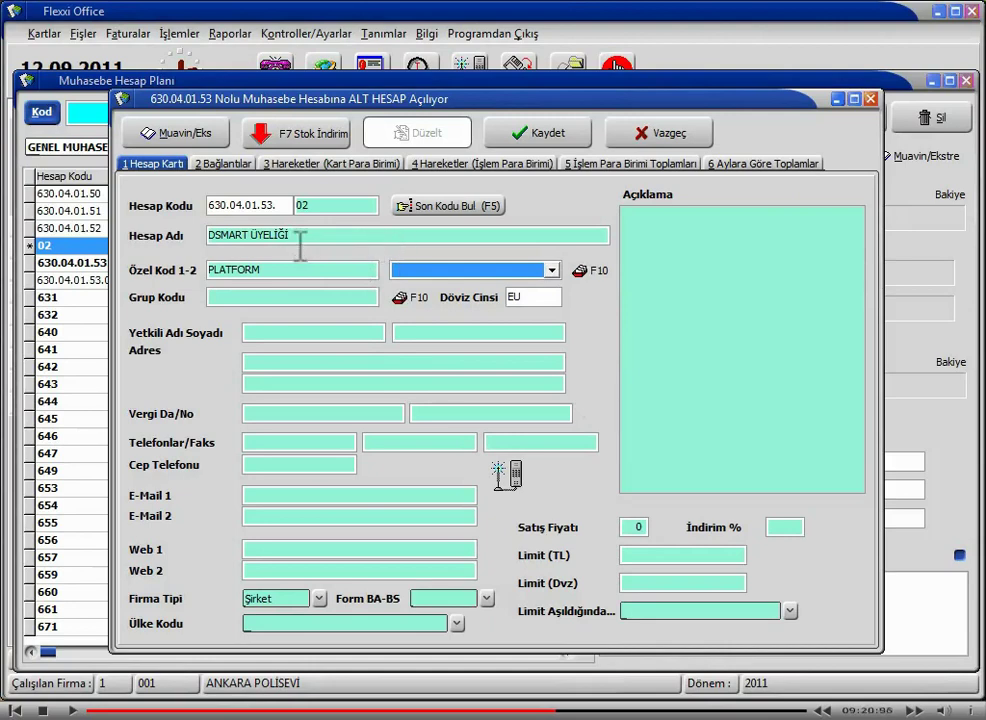
click(551, 269)
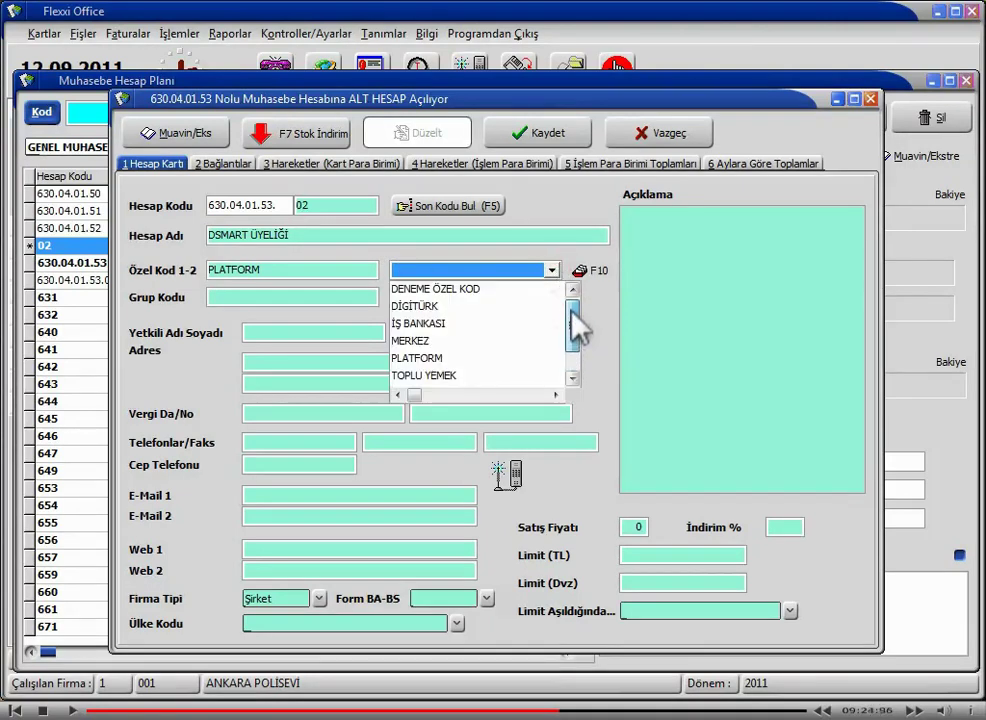
click(582, 270)
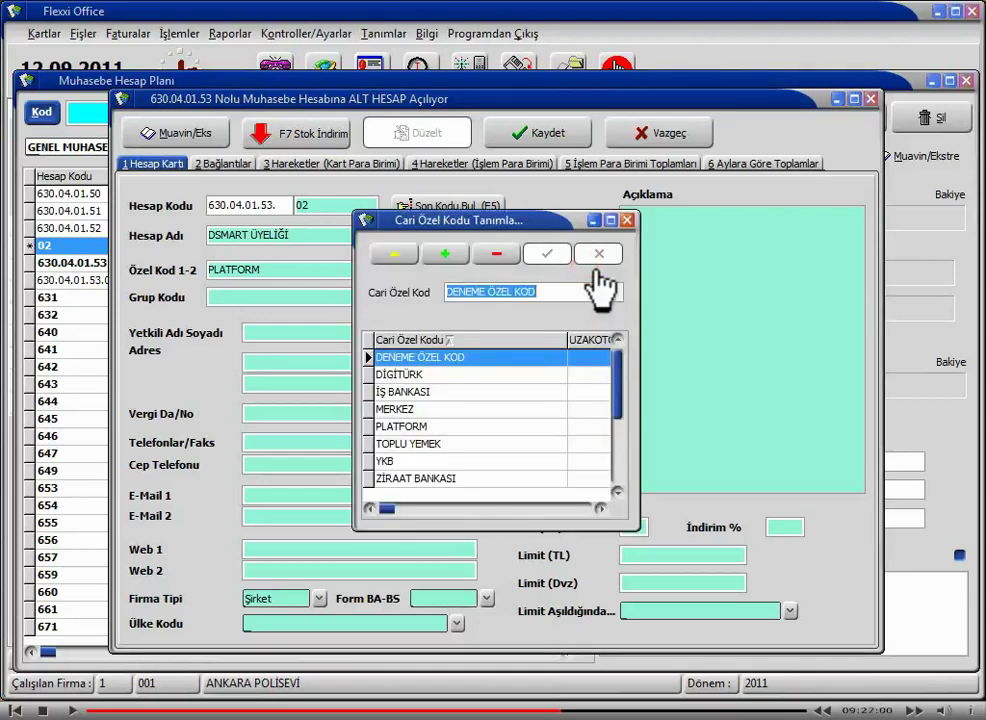
click(455, 262)
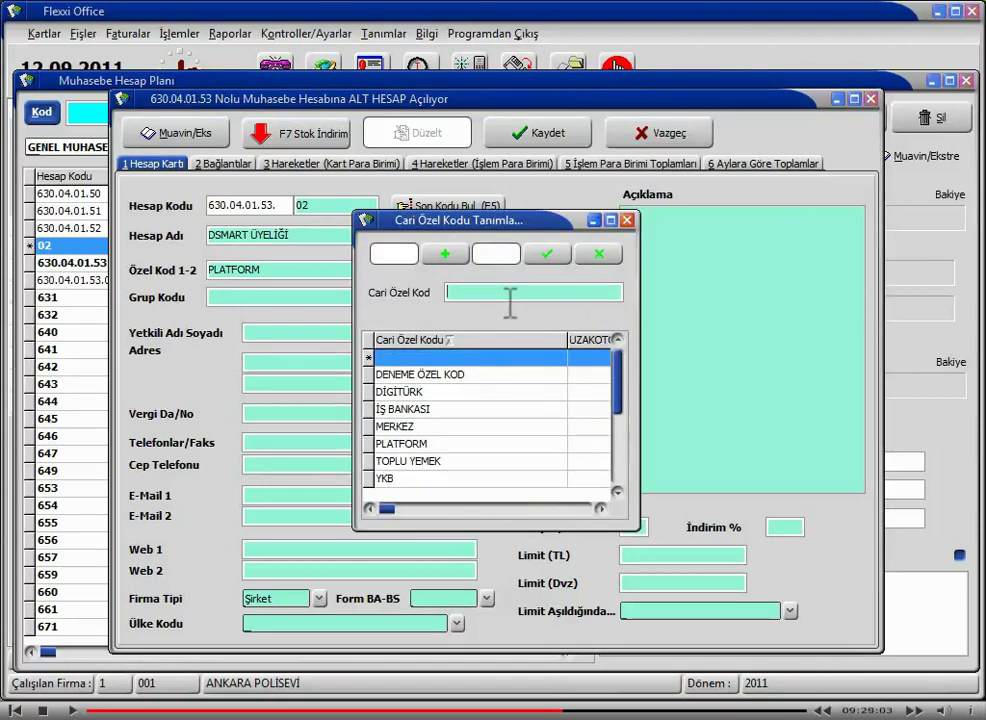
text(DSAMR)
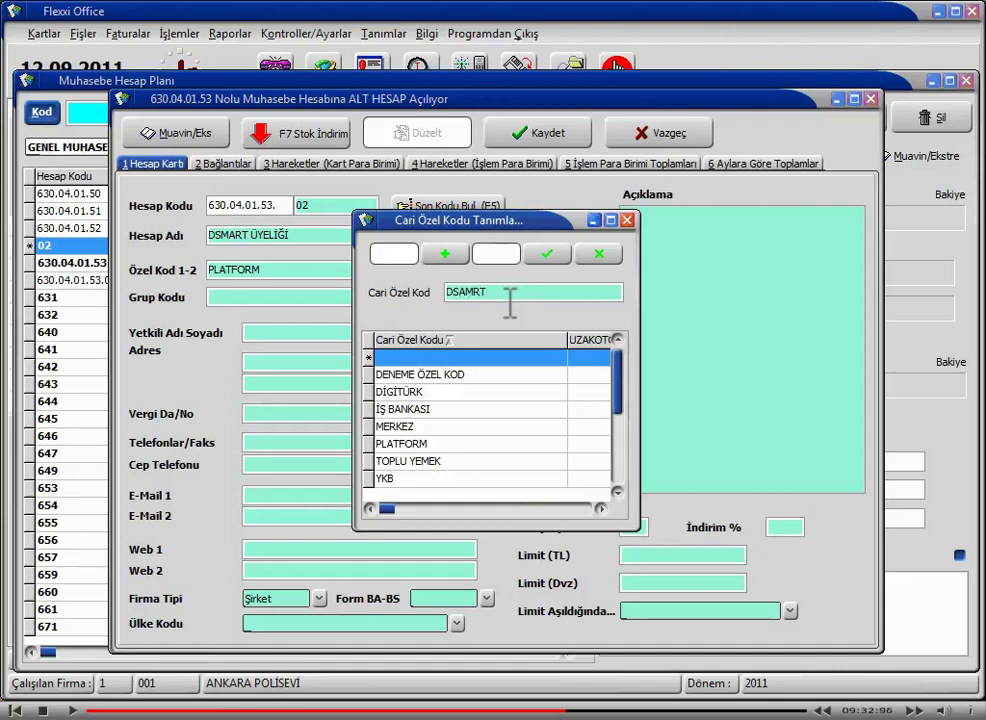
text(T)
key(BackSpace)
key(BackSpace)
key(BackSpace)
key(BackSpace)
text(MART)
click(548, 254)
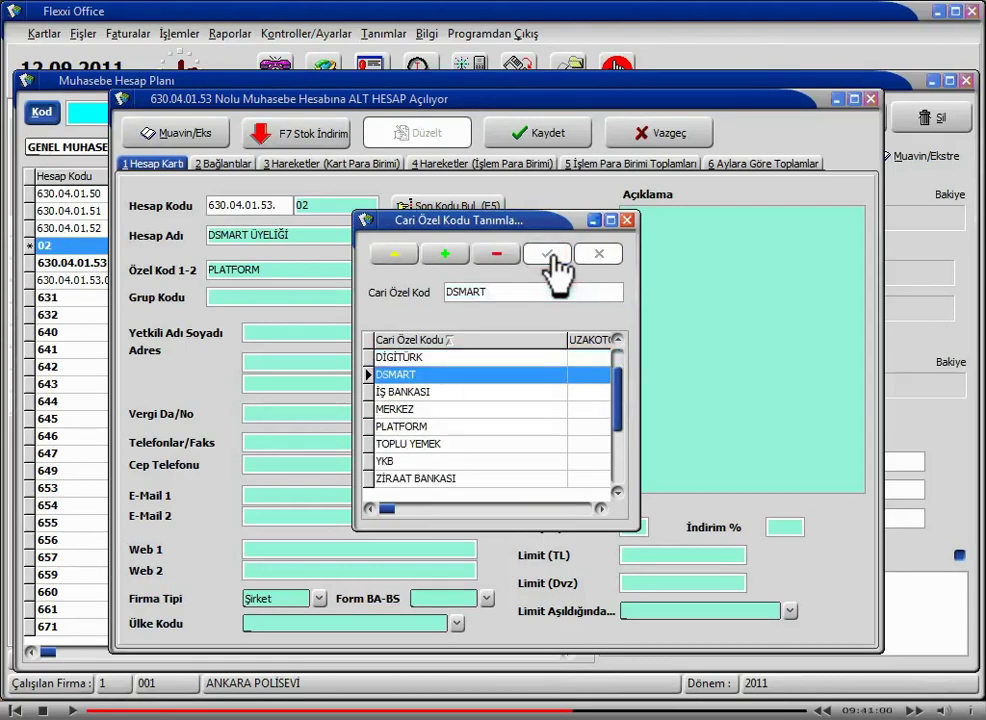
click(627, 219)
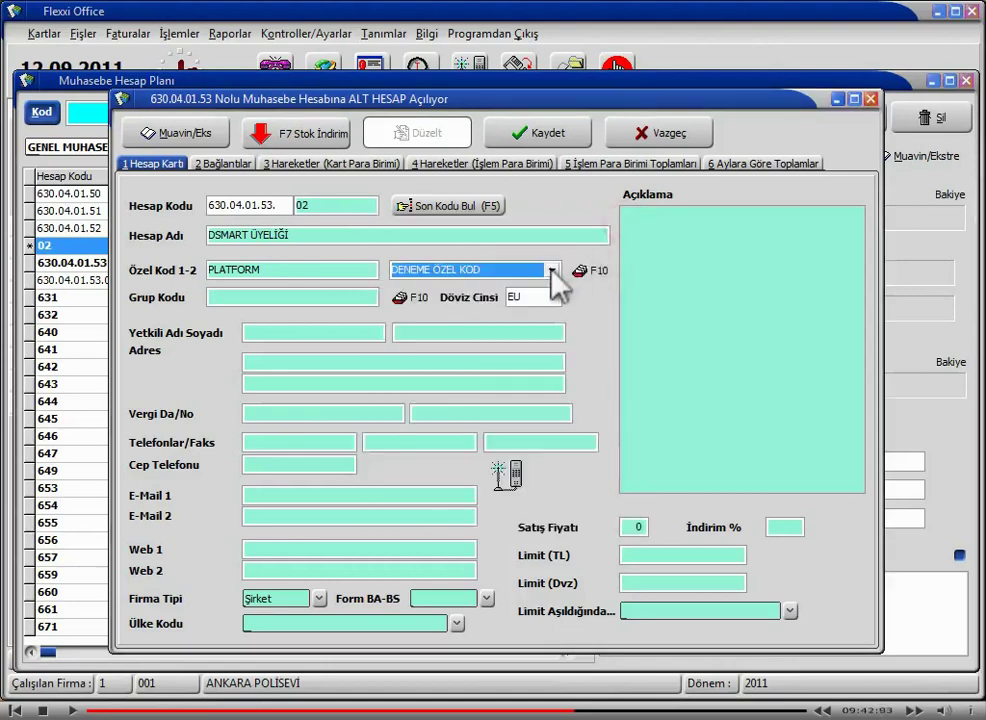
Step: Assign DSMART as the second special code and TV as the group code, and save the account card
click(551, 270)
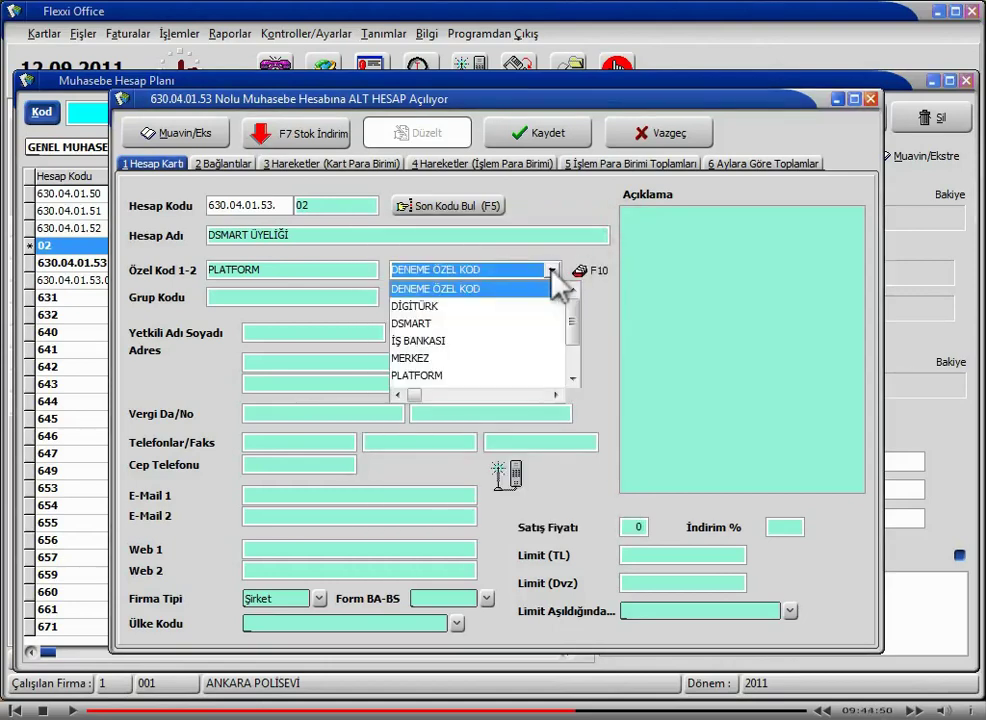
click(472, 324)
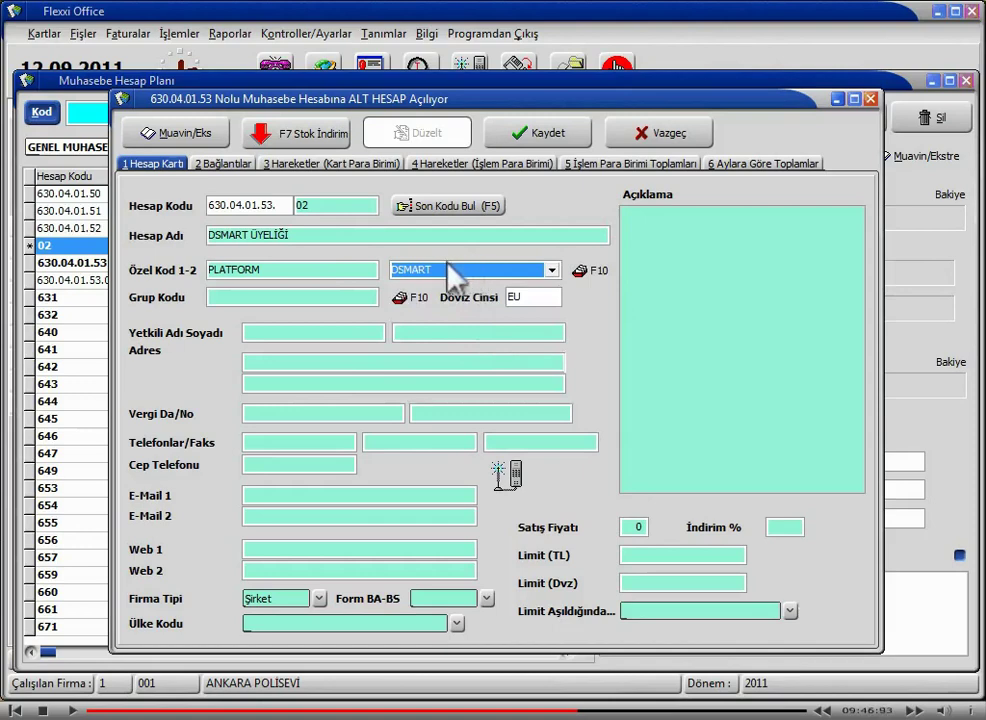
click(358, 297)
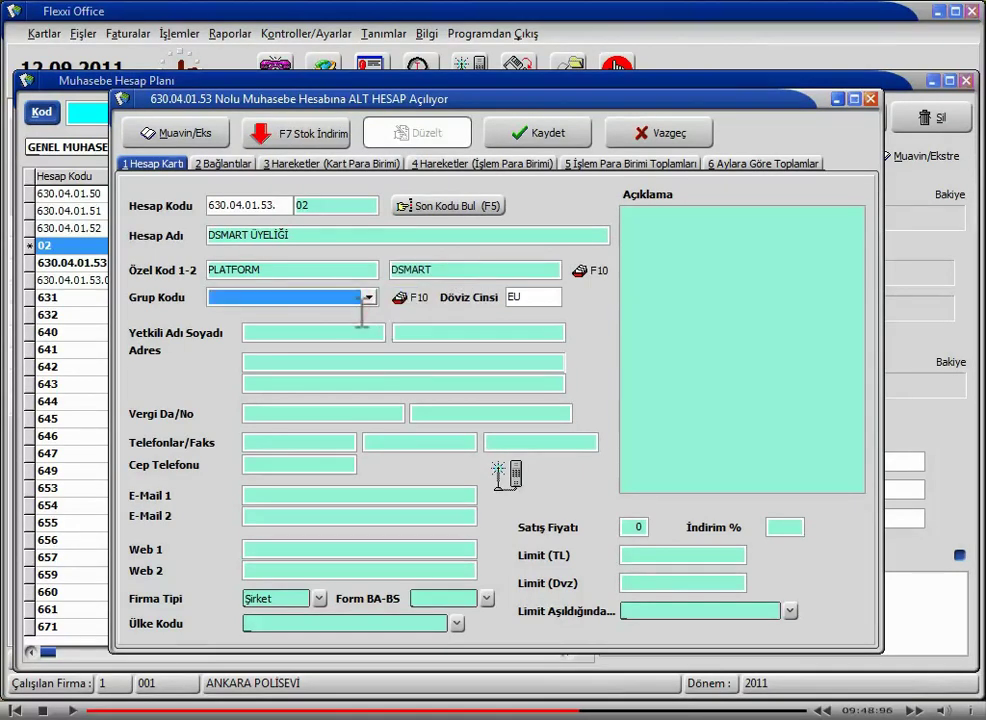
click(369, 298)
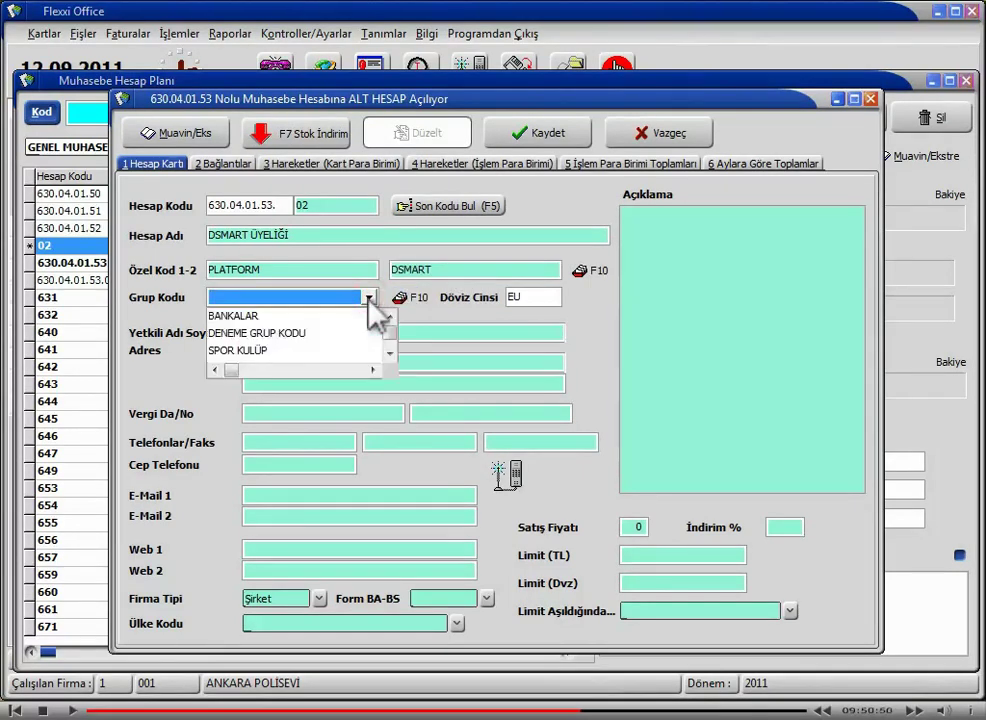
click(389, 354)
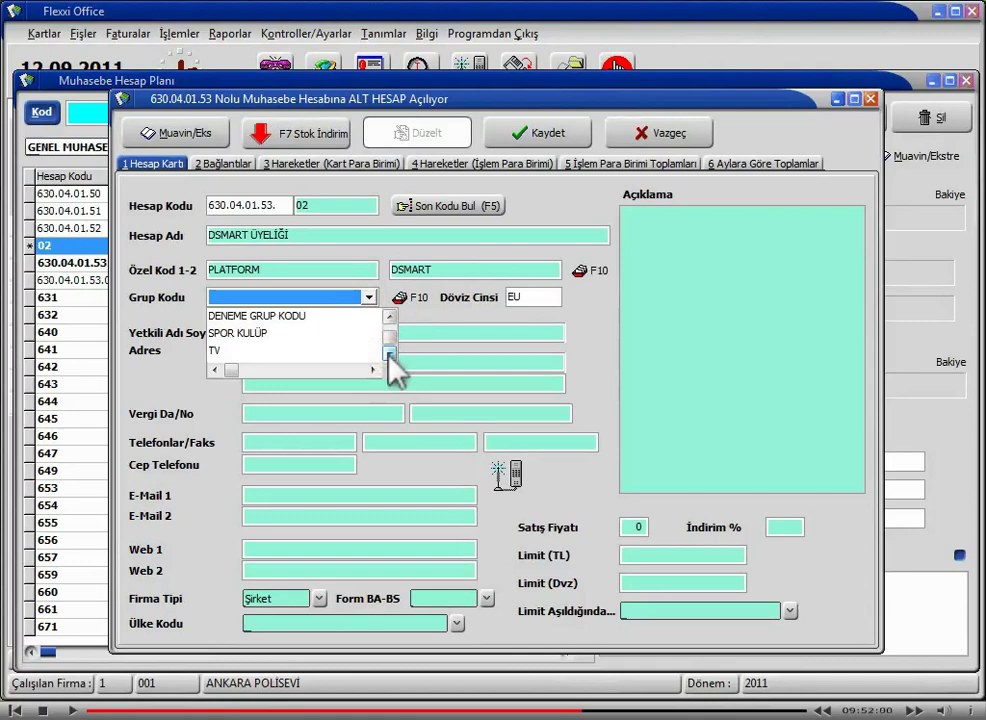
click(272, 352)
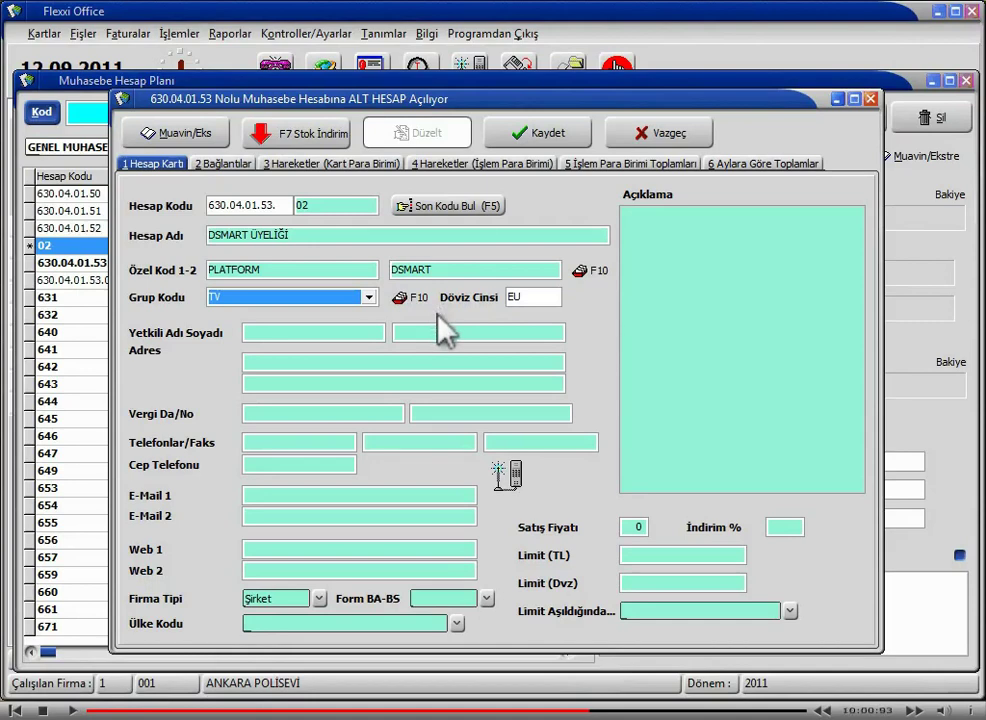
click(524, 148)
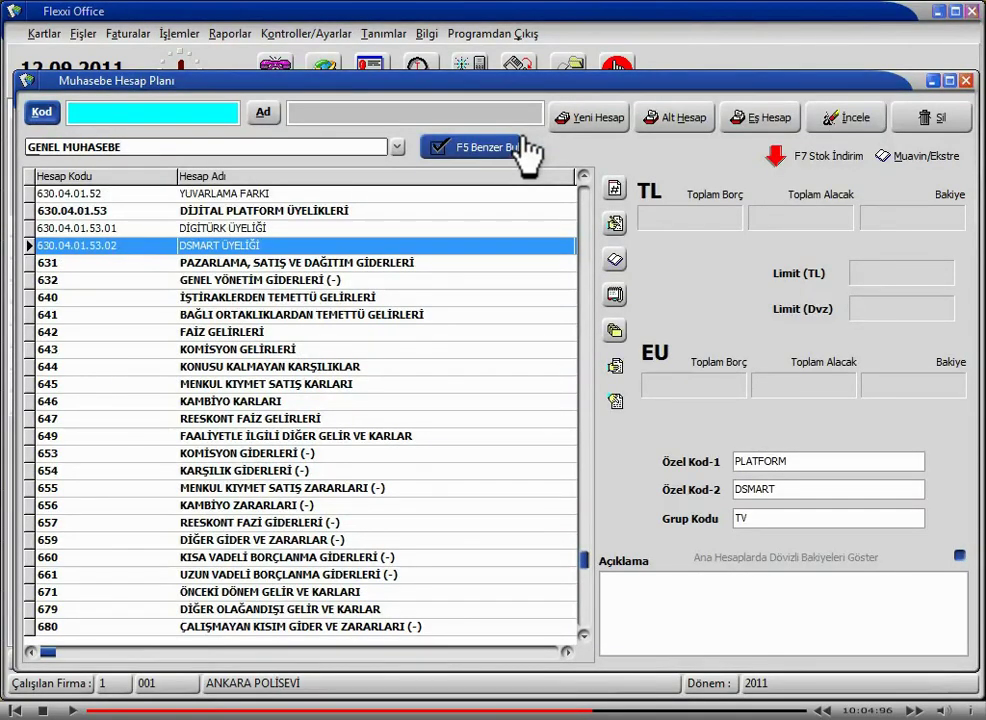
Step: Compare the special and group codes of DİJİTAL PLATFORM ÜYELİKLERİ and its DİGİTÜRK ÜYELİĞİ and DSMART ÜYELİĞİ sub-accounts
click(222, 211)
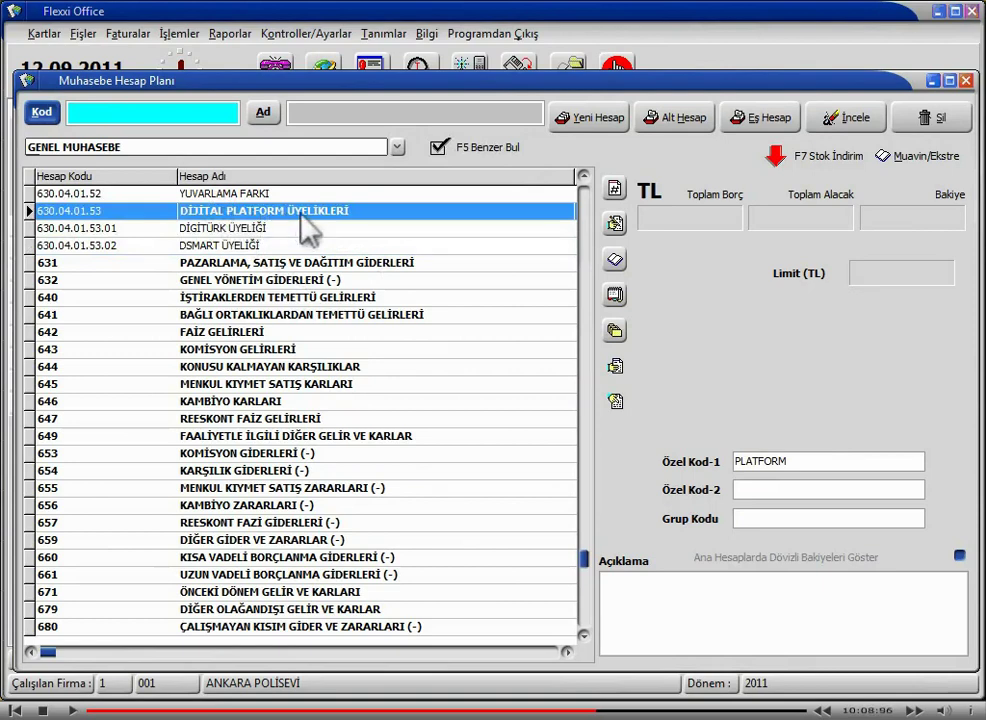
click(215, 246)
click(215, 229)
click(238, 246)
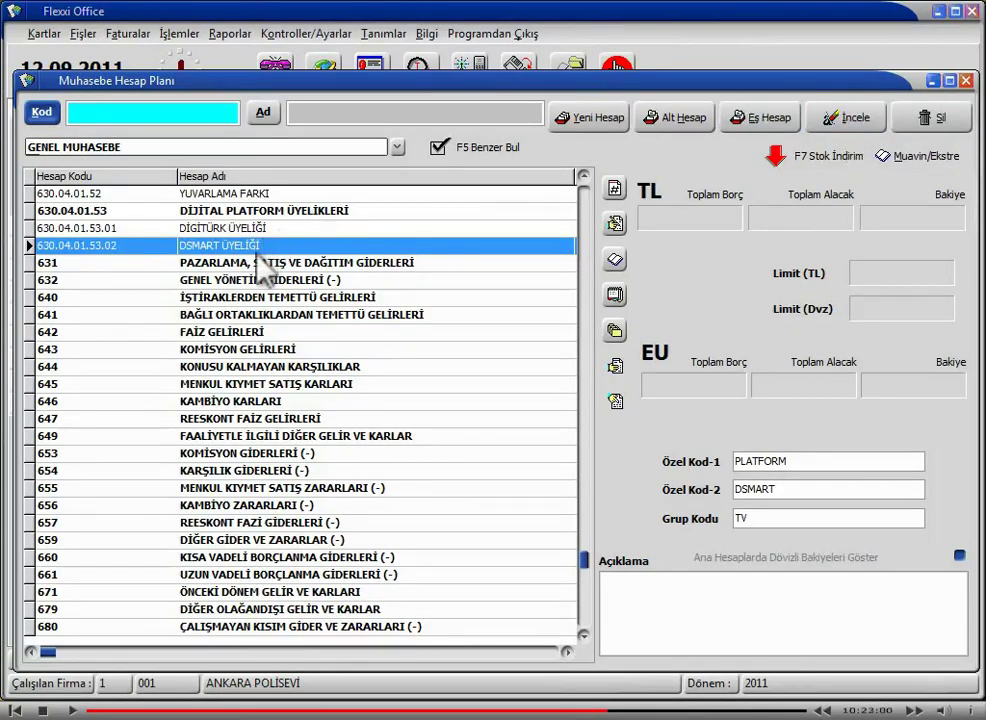
click(249, 228)
click(244, 248)
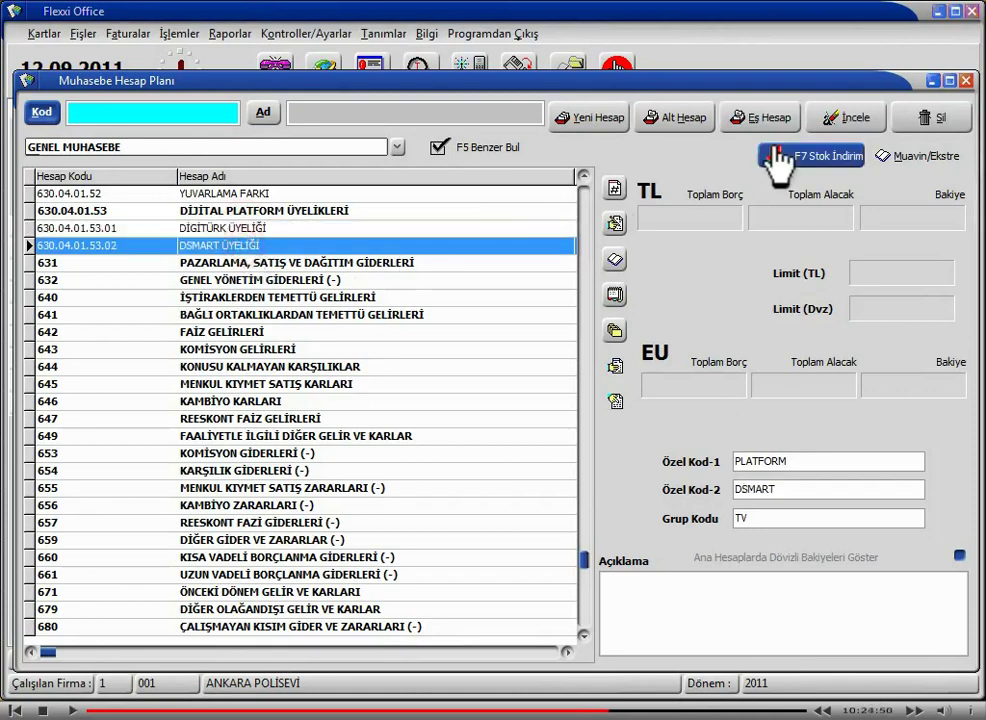
Step: View the DSMART ÜYELİĞİ account record using each available way of opening it, closing the record after each viewing
click(855, 120)
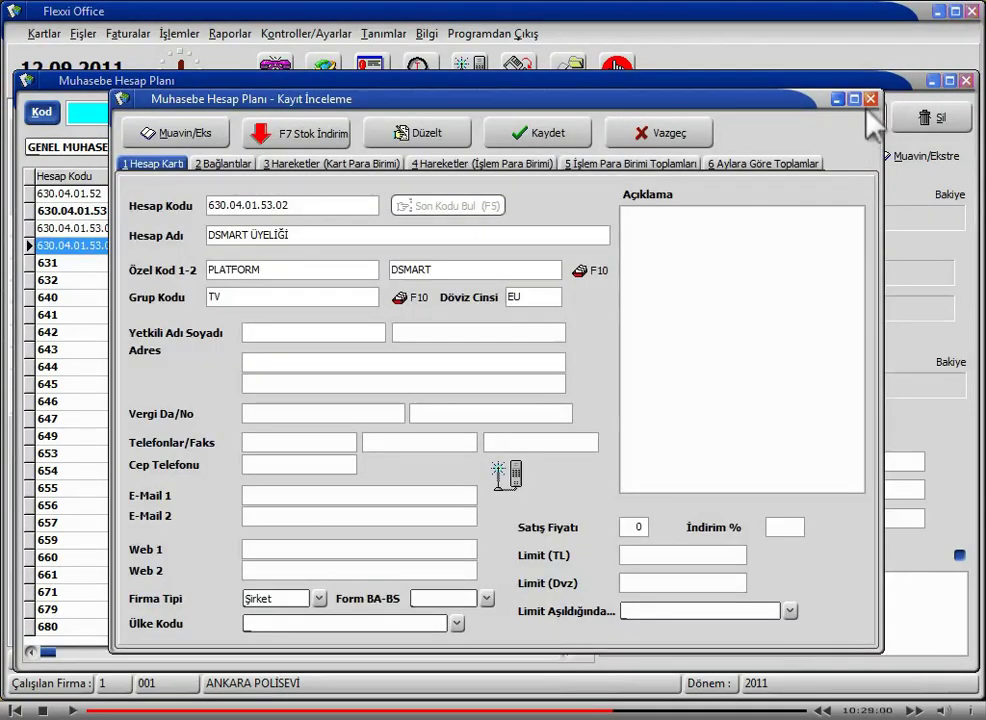
click(870, 99)
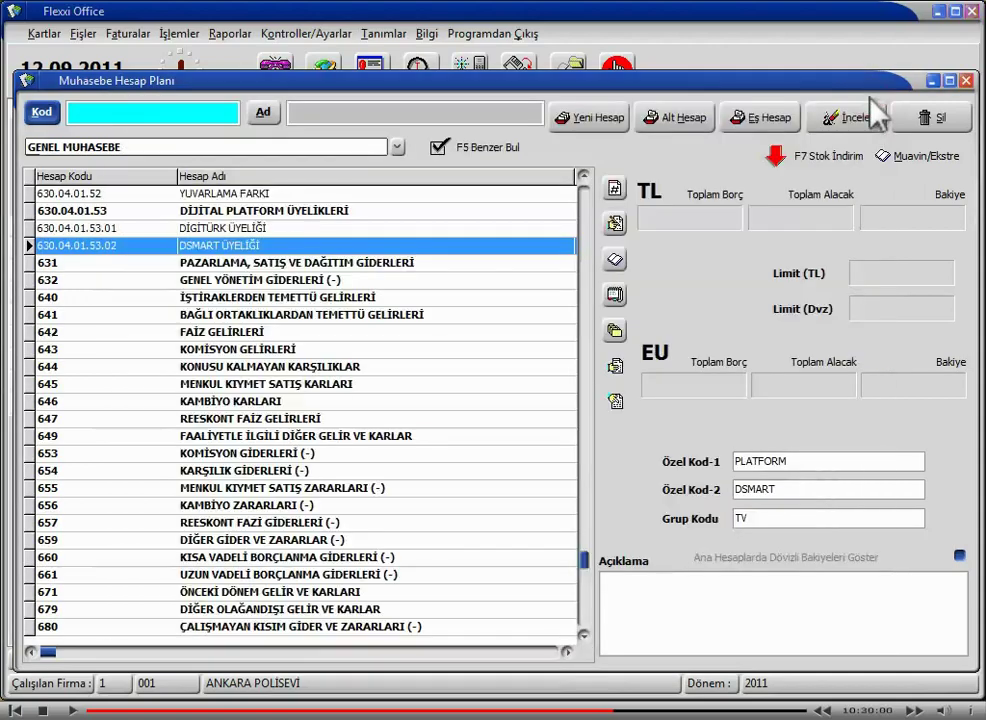
double_click(254, 249)
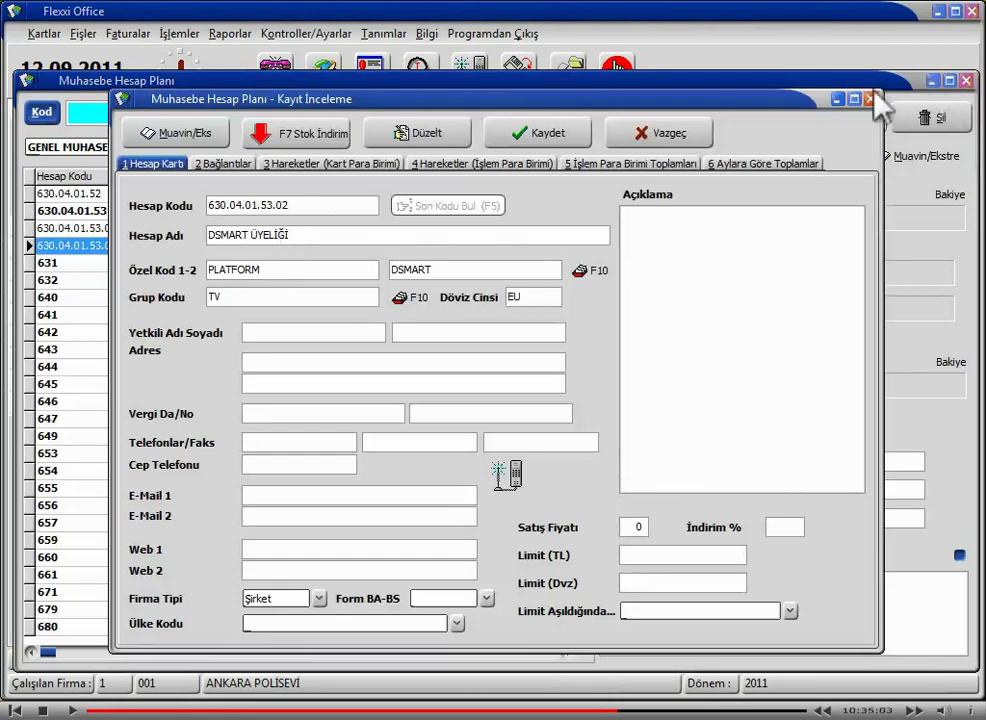
click(872, 100)
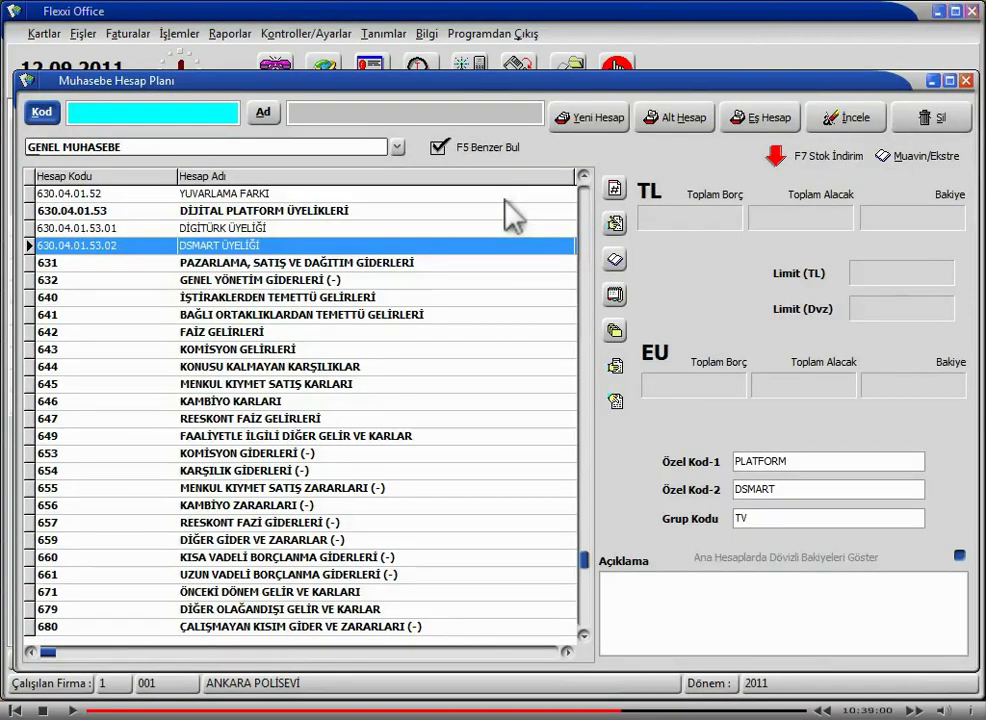
key(Return)
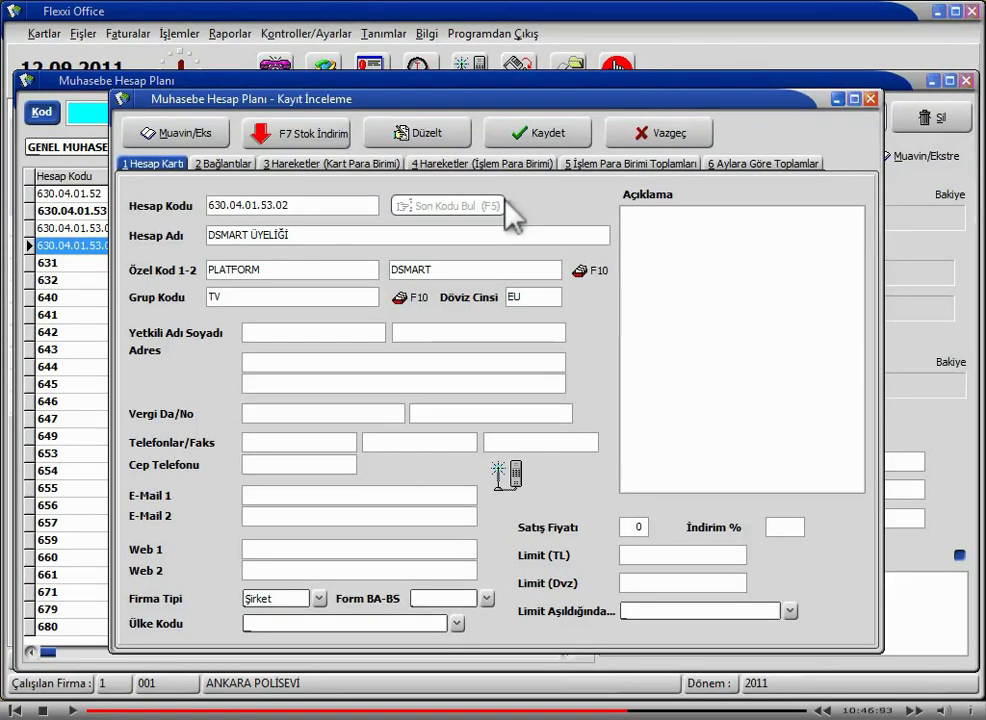
click(871, 99)
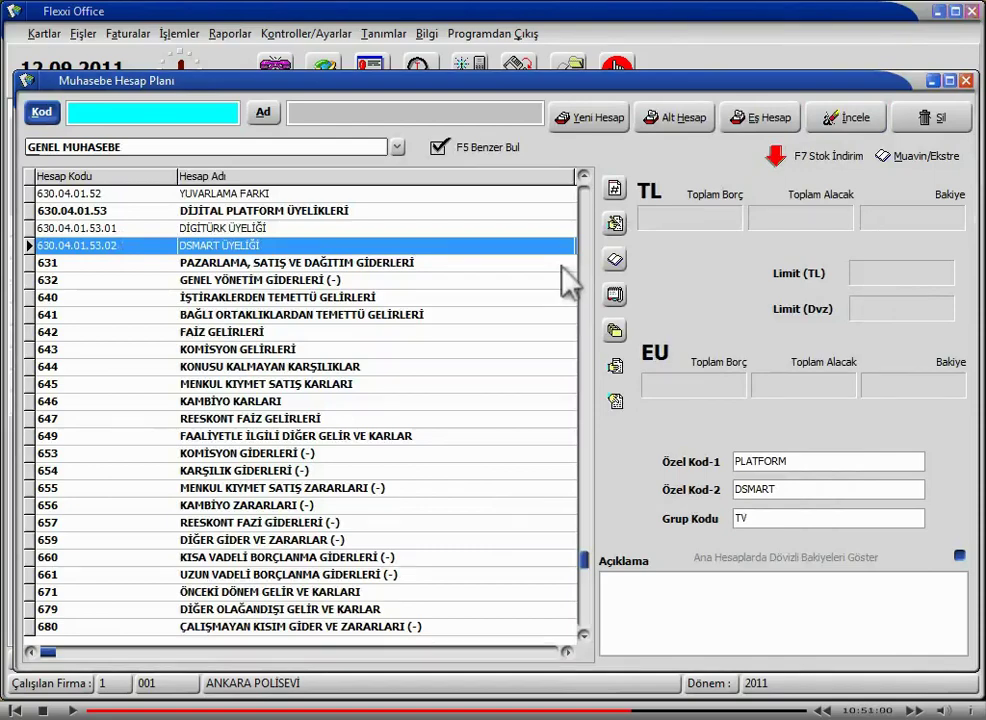
Step: List the accounts by name and open the ÖZTÜRK EĞİTİM KURUMLARI TİC. SAN. LTD. ŞTİ record for editing, starting in its account name
key(Tab)
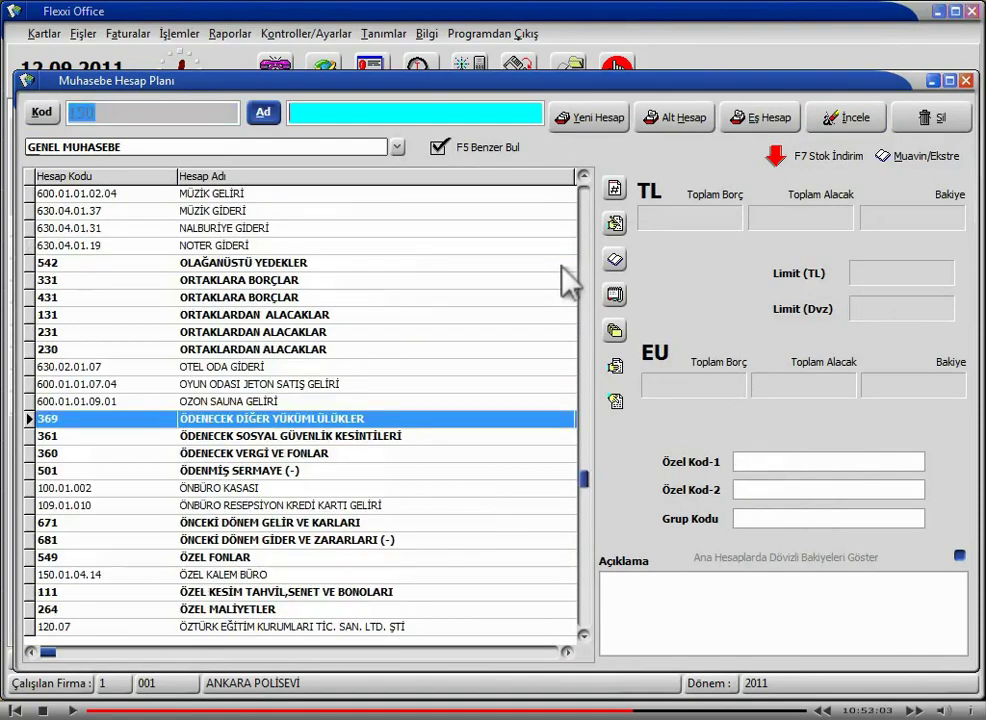
key(End)
key(Return)
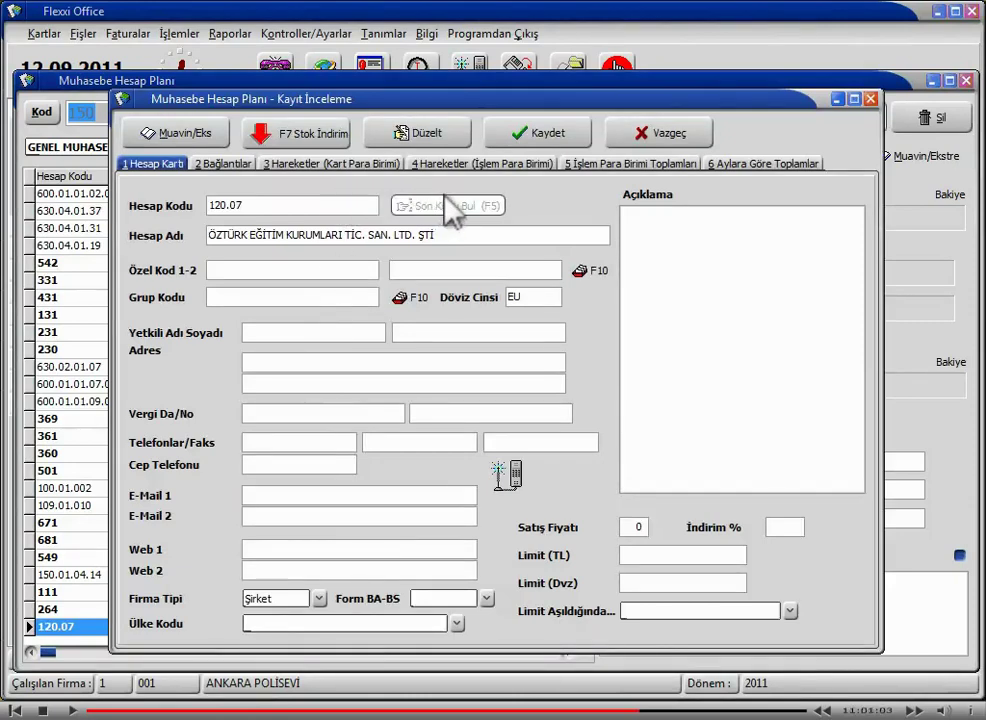
click(425, 145)
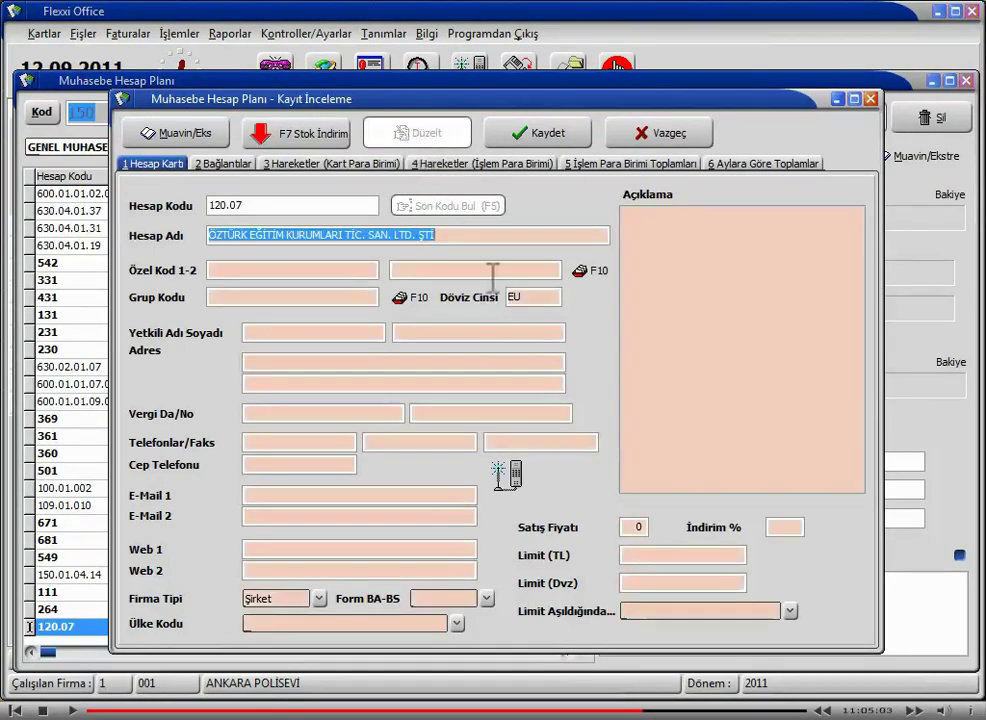
click(470, 240)
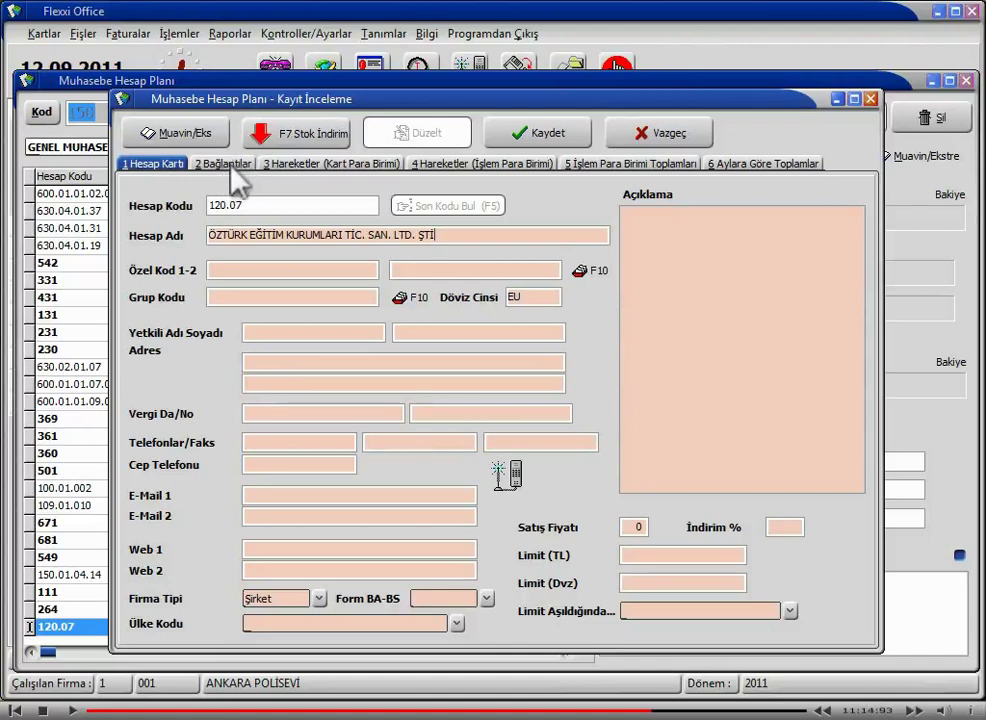
Step: Review the linked account codes for cheques and notes given for collection and as collateral, and return to the account card
click(233, 165)
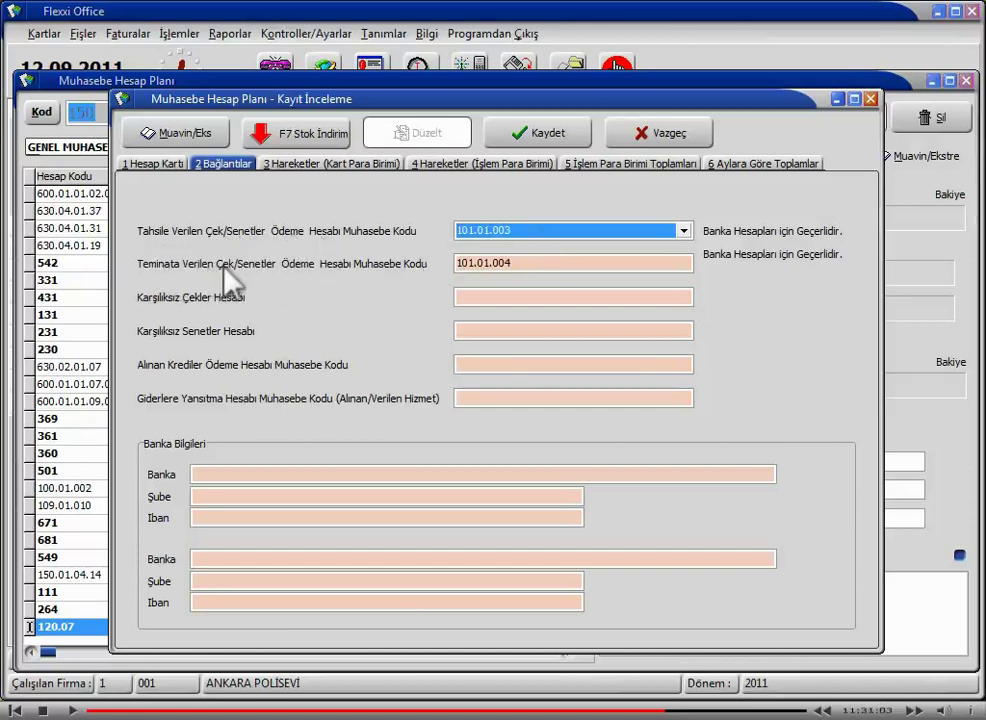
click(541, 268)
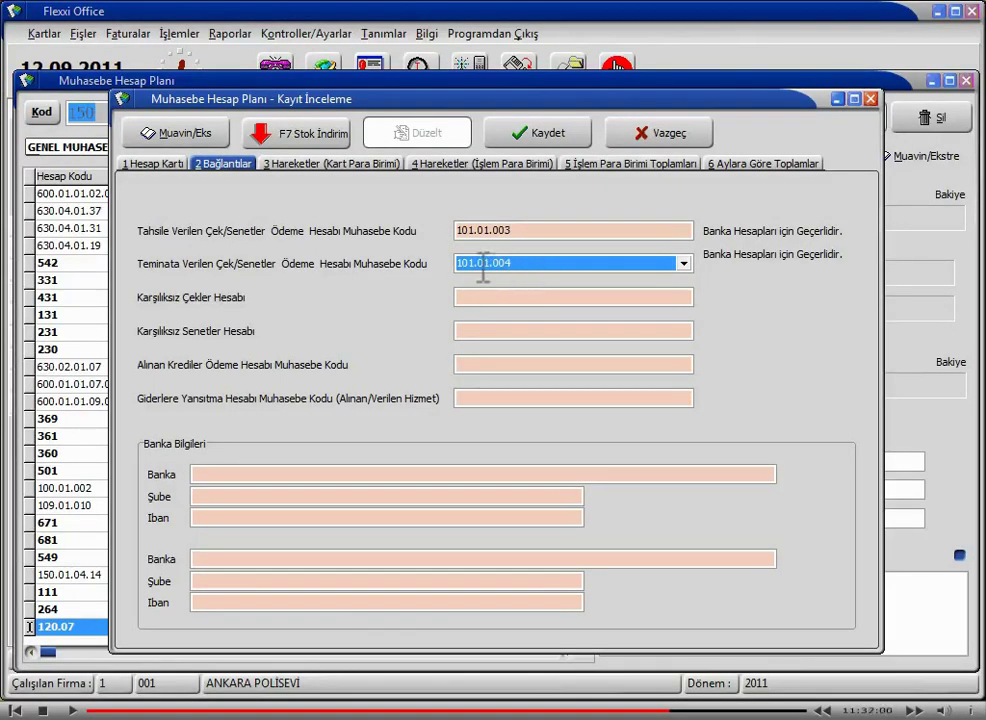
click(153, 165)
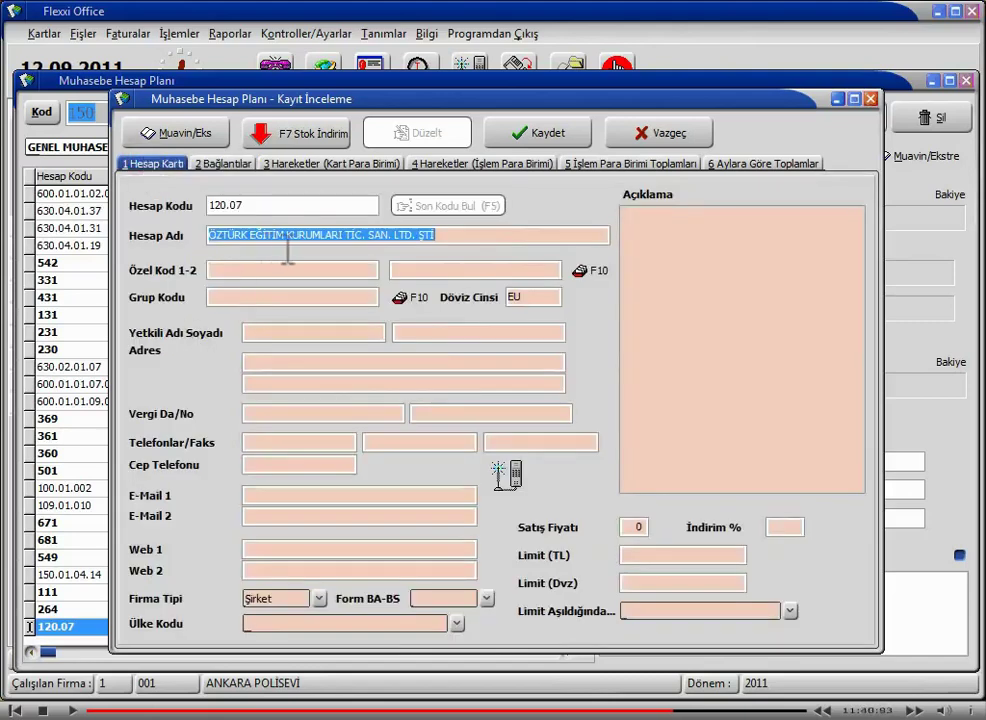
Step: Set the account's first special code to TOPLU YEMEK from the existing codes
click(262, 272)
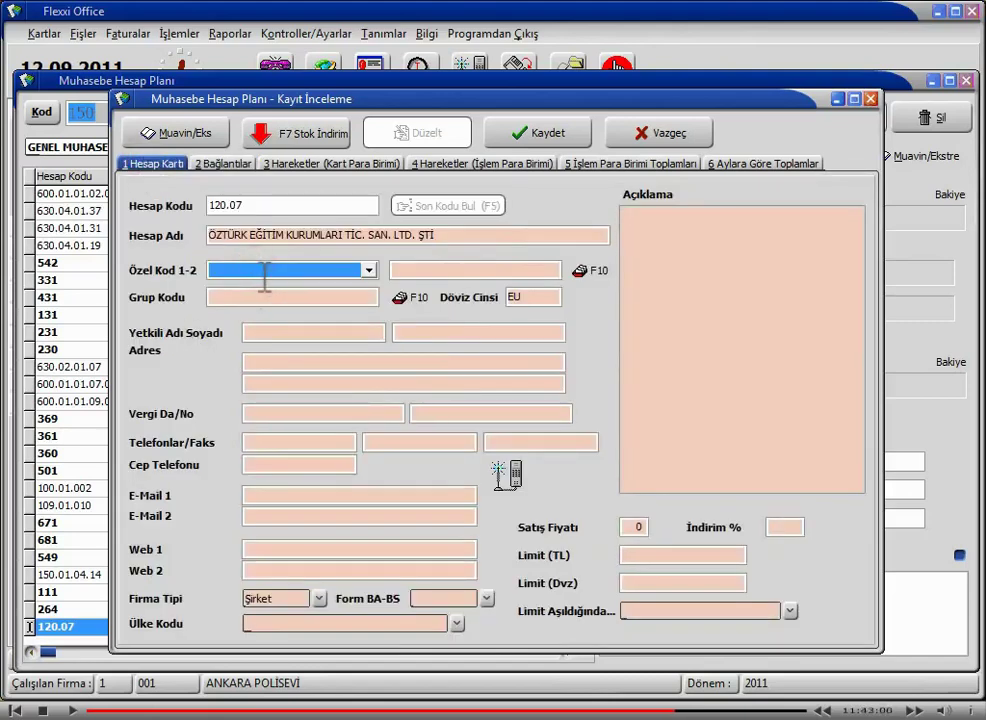
click(369, 270)
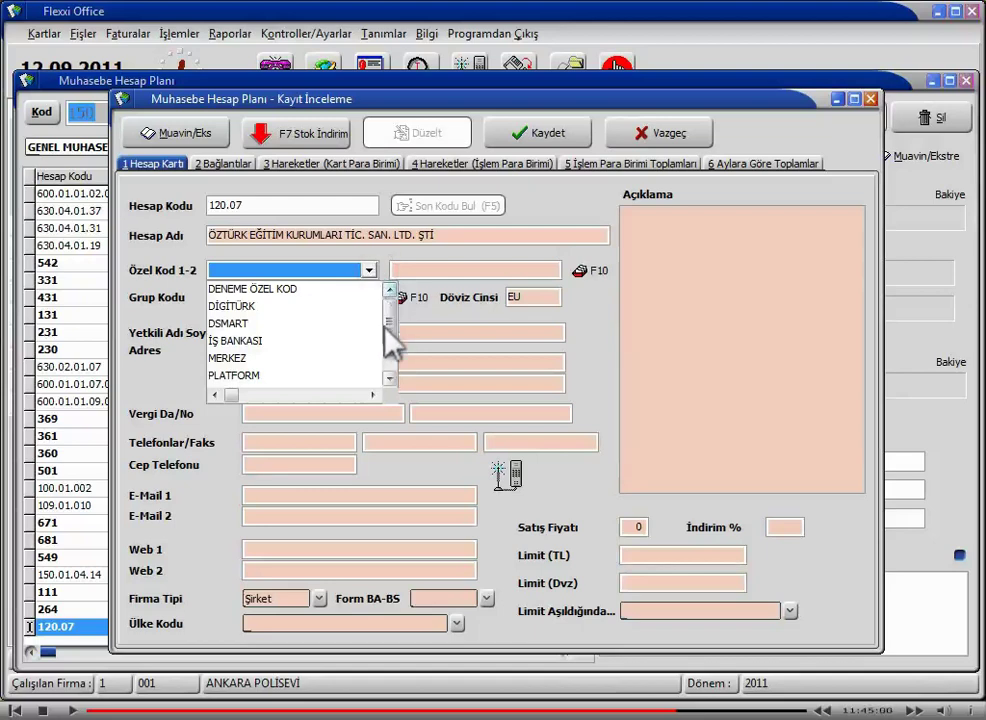
click(389, 378)
click(389, 378)
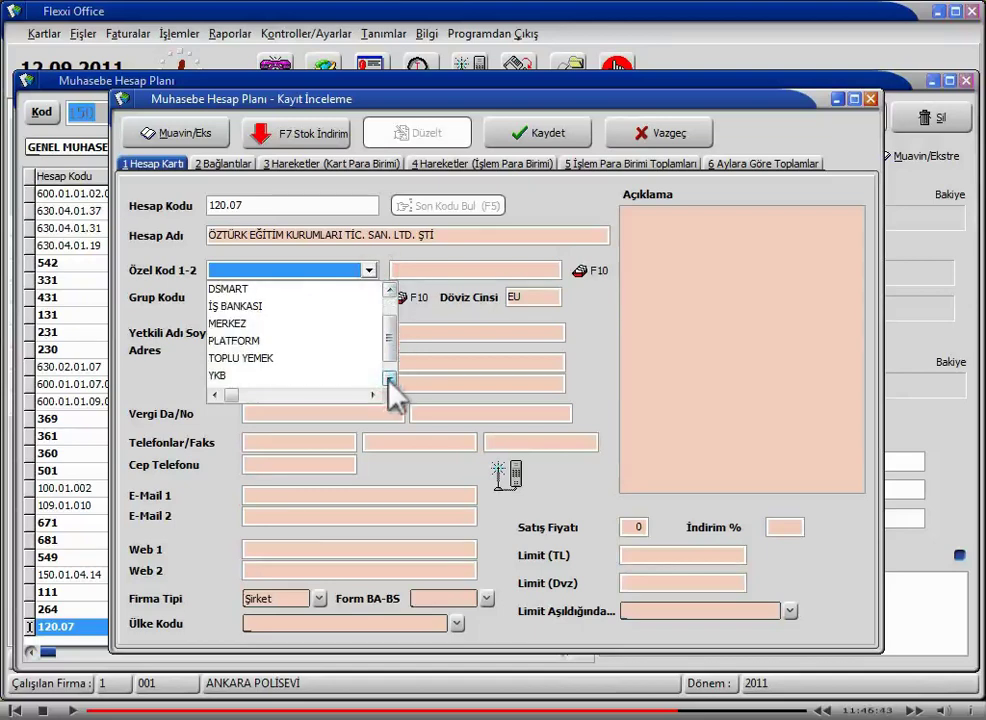
click(270, 358)
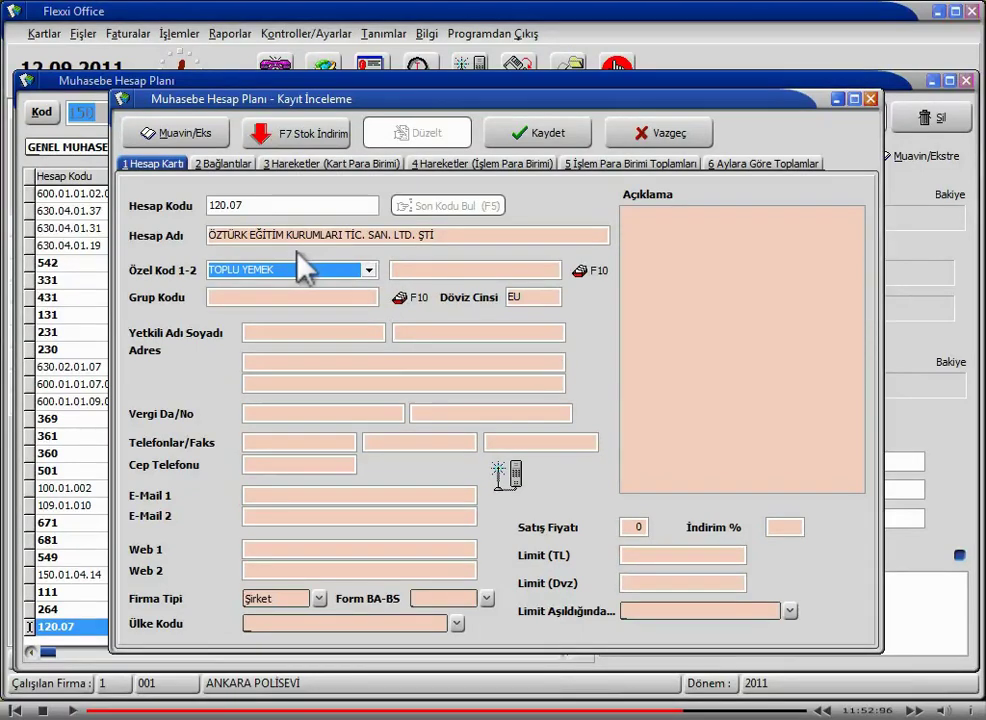
Step: Set the TL limit to 10.000 with "Uyar , Devam etme" when it is exceeded, and save and close the record
click(658, 556)
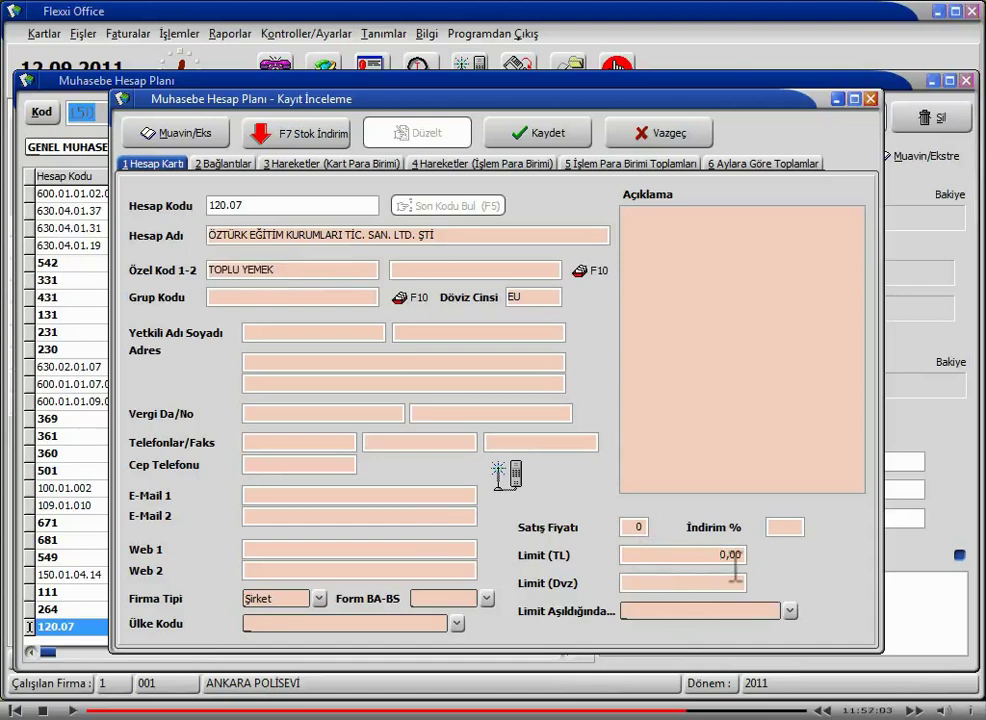
text(10.00)
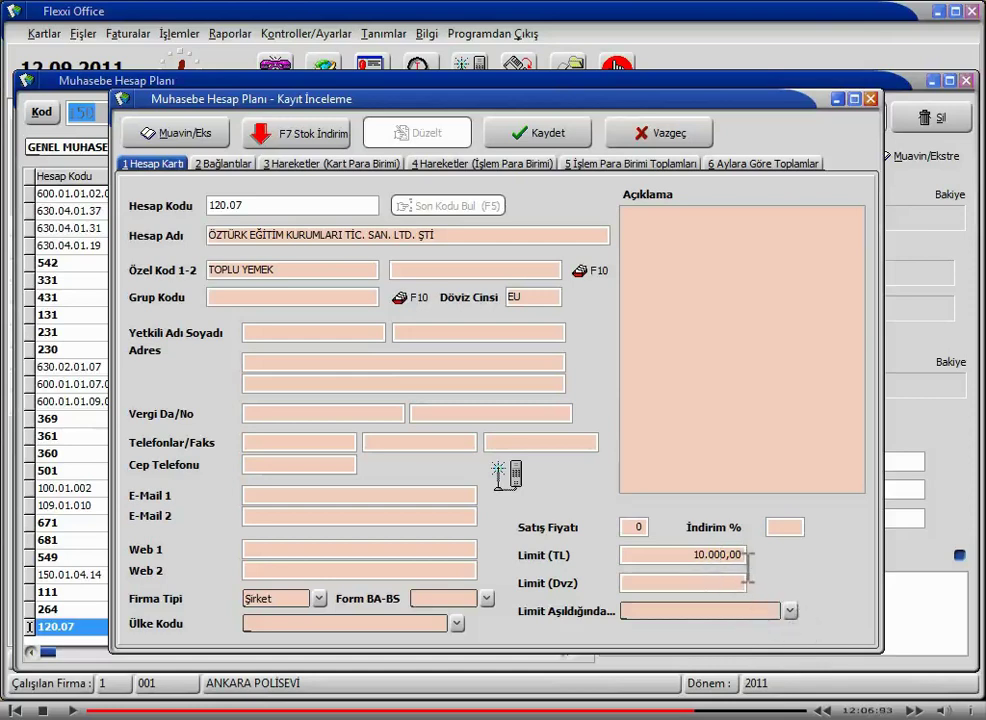
click(790, 610)
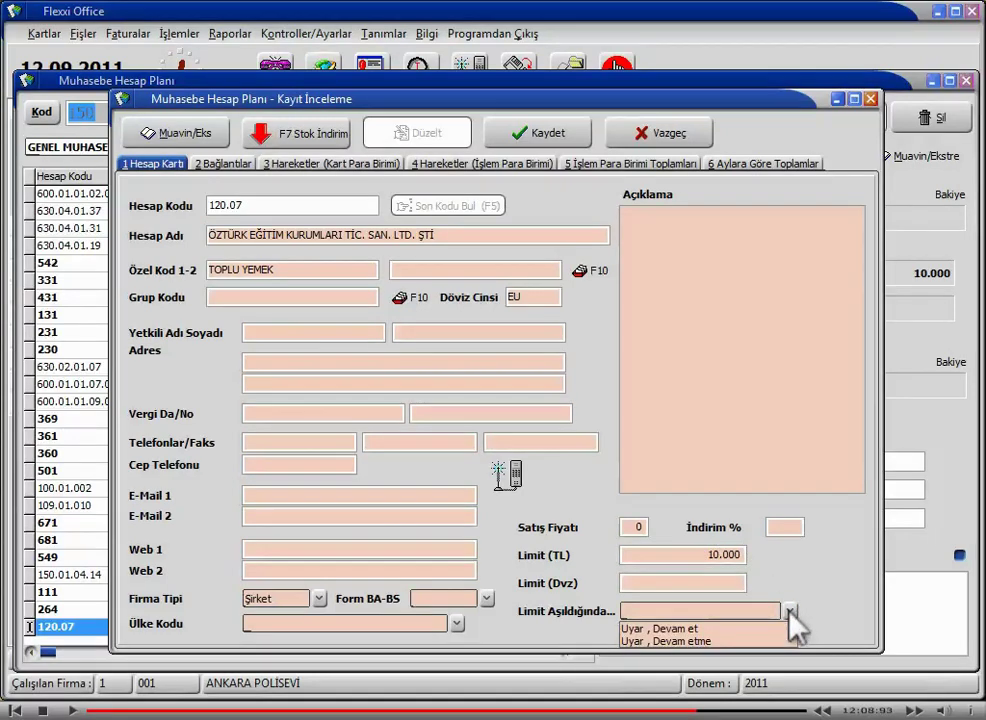
click(746, 640)
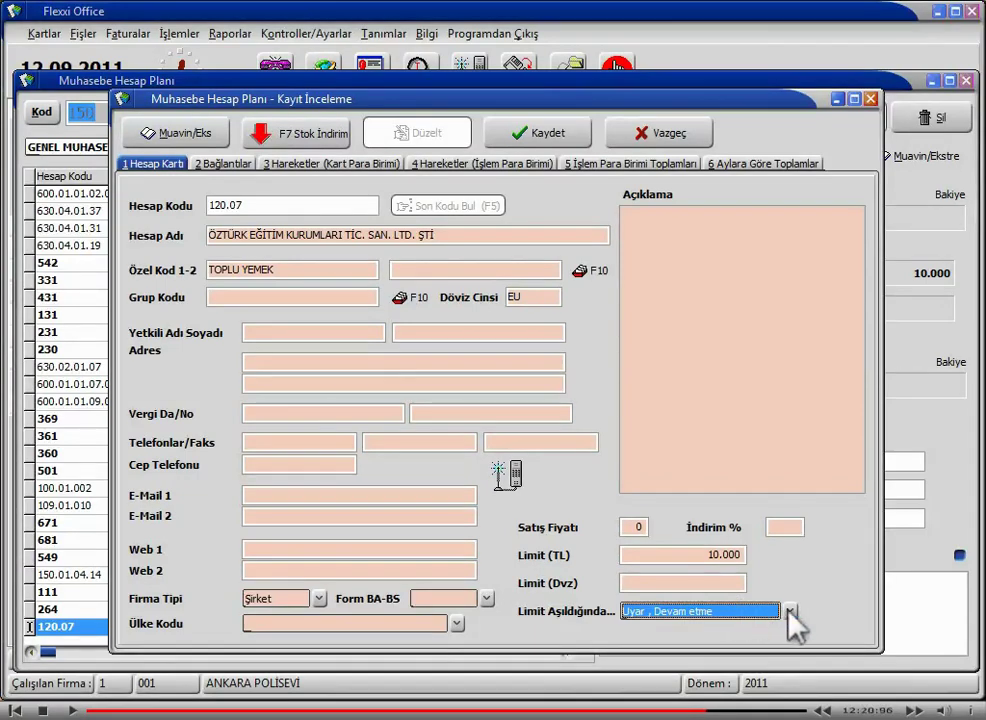
click(551, 147)
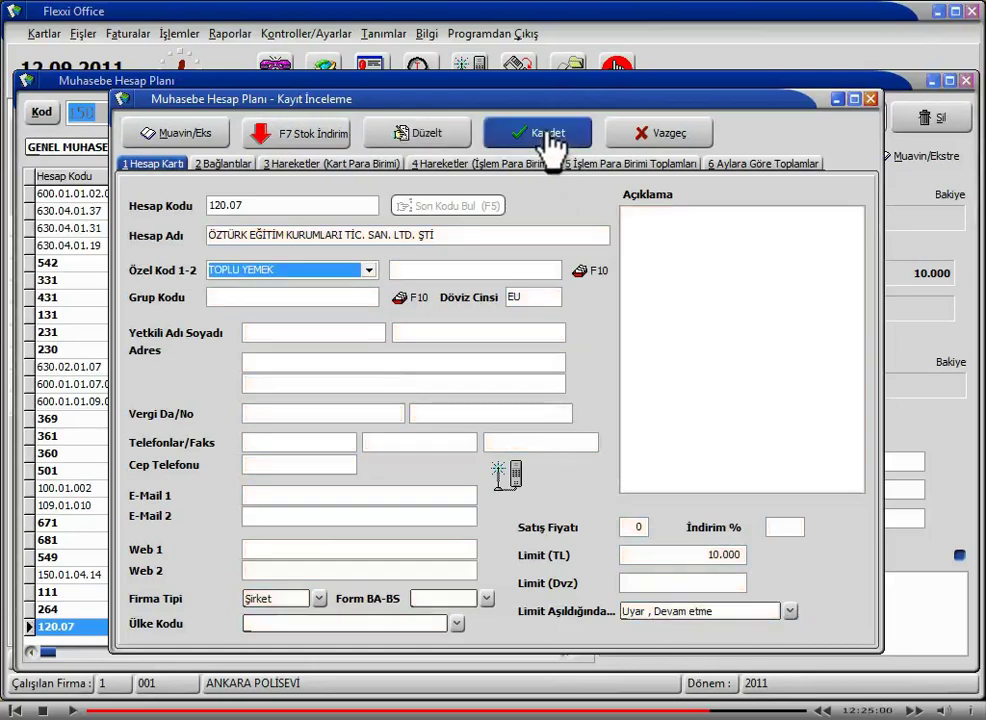
click(686, 148)
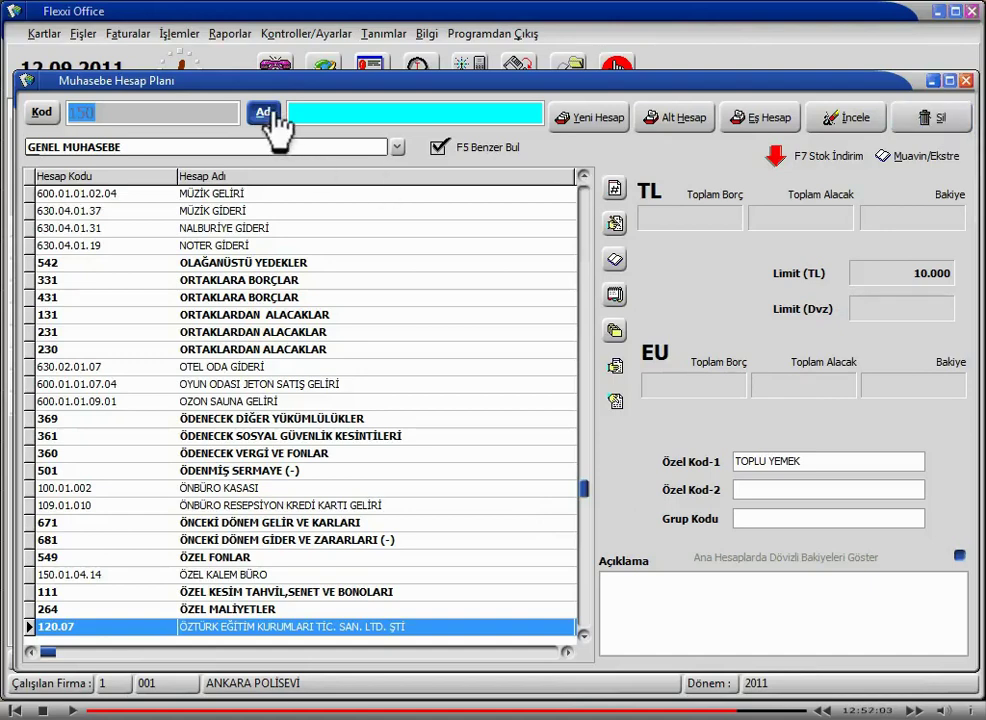
Step: Find the account named DİJİTAL, list the accounts by code, and view its DİGİTÜRK ÜYELİĞİ and DSMART ÜYELİĞİ sub-accounts
text(DİJİTAL)
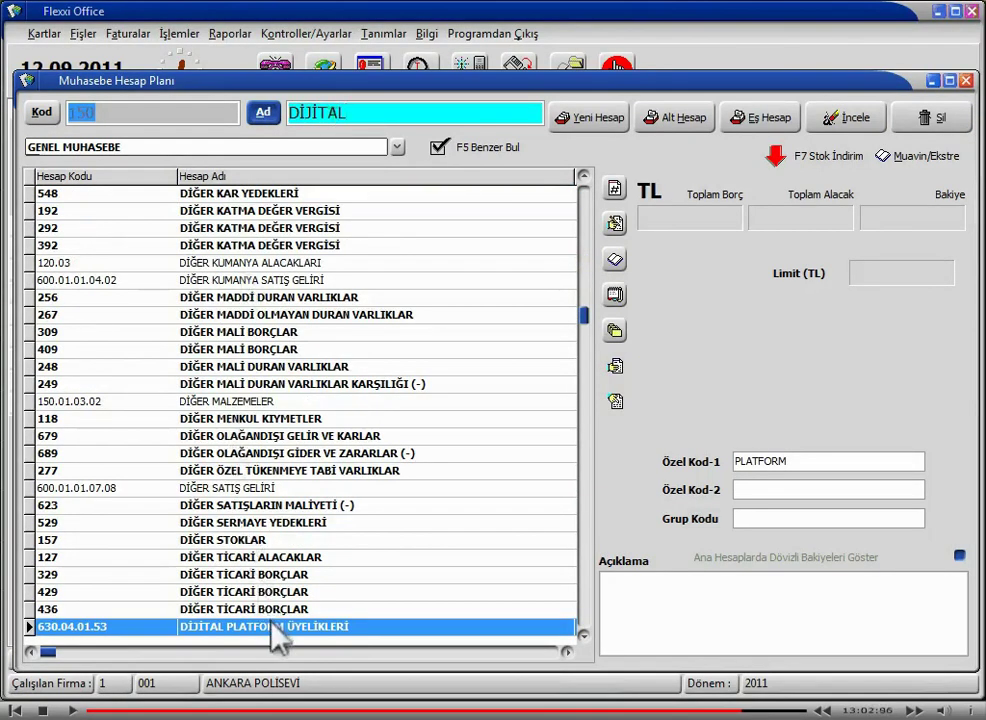
click(41, 112)
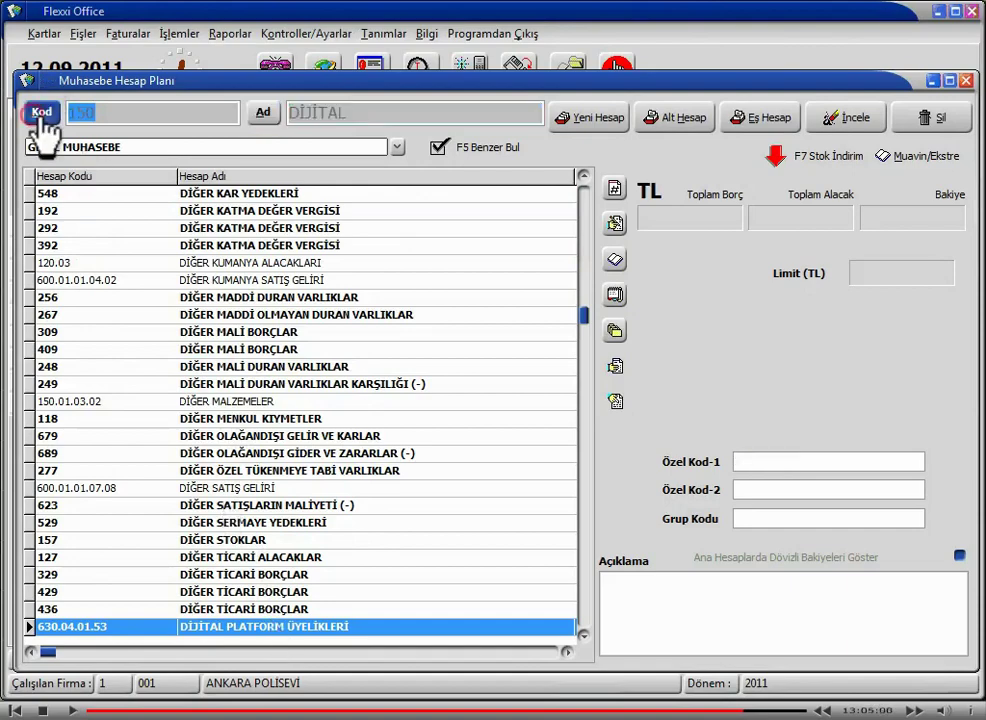
click(583, 634)
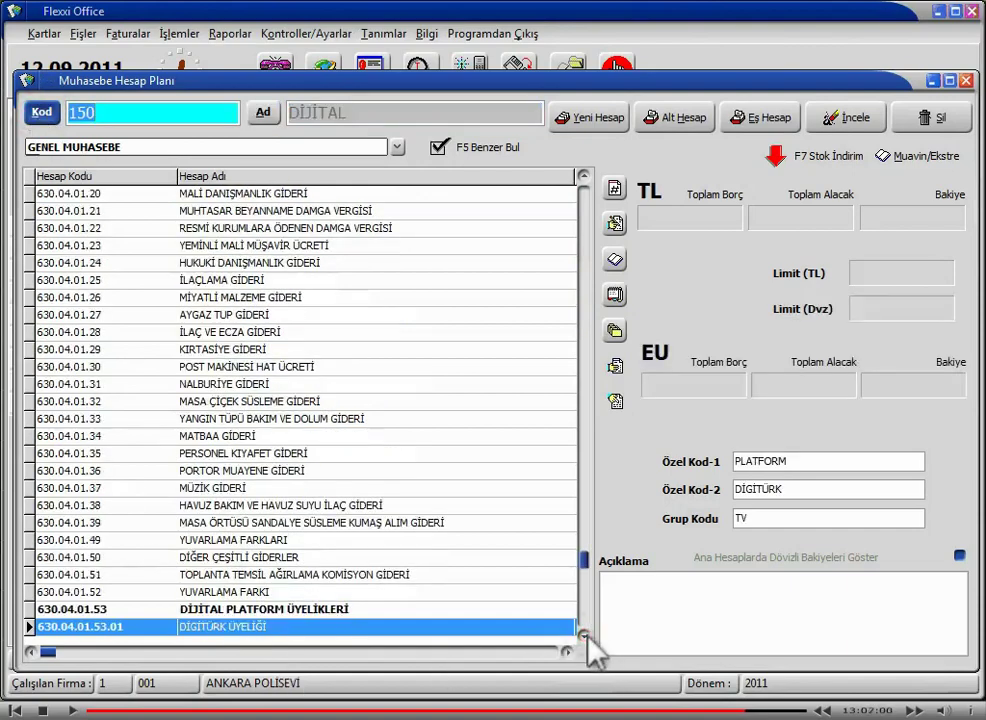
click(583, 634)
click(583, 634)
click(583, 634)
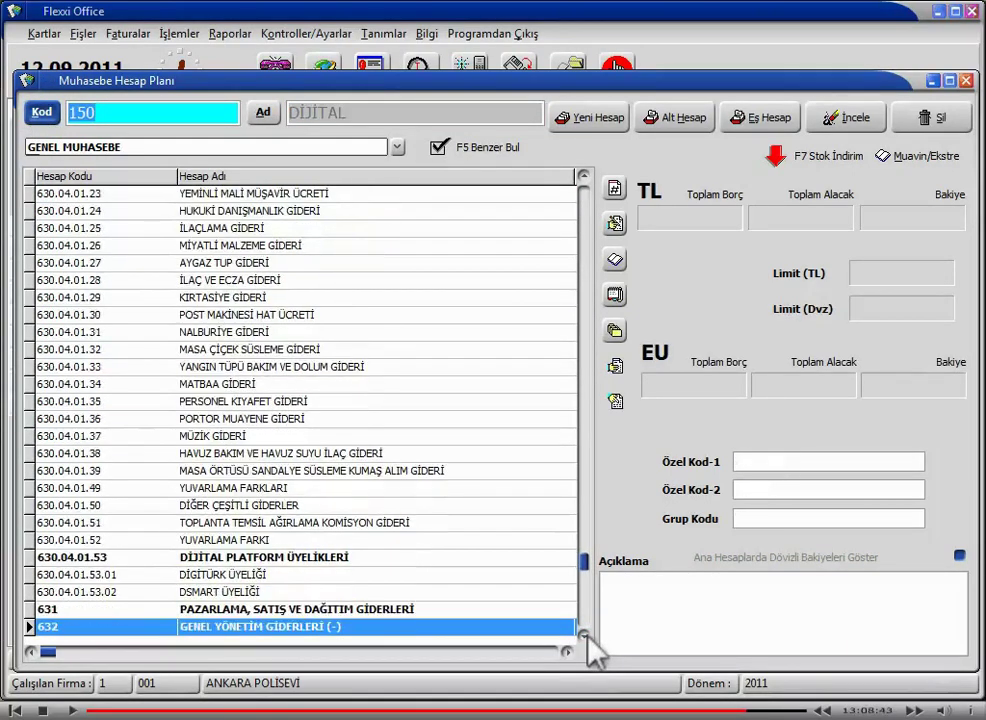
click(257, 574)
click(262, 590)
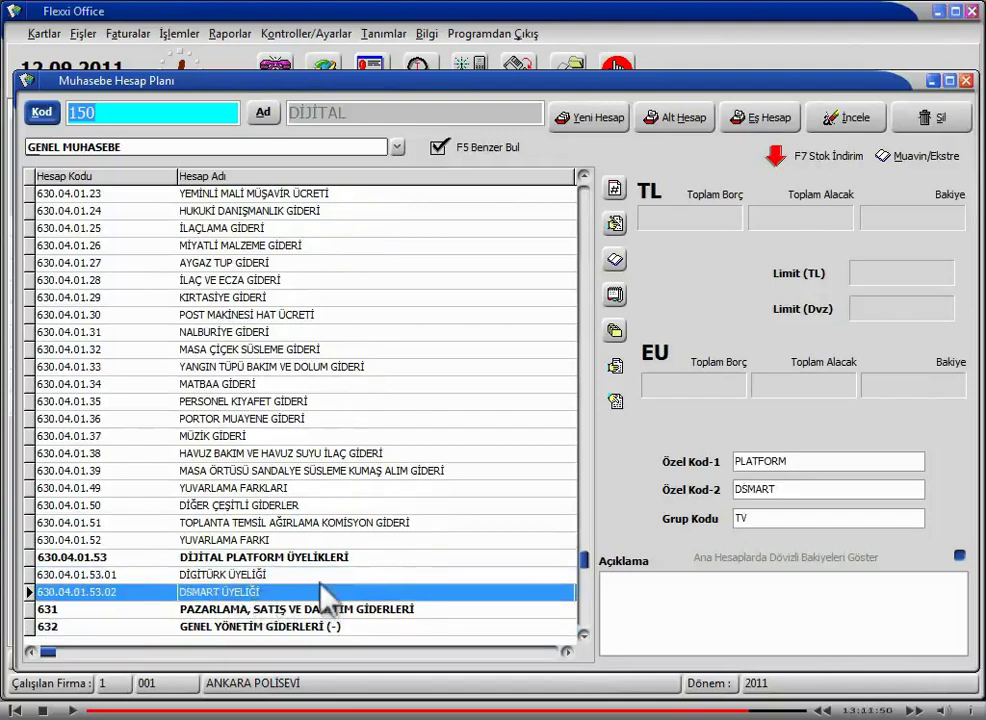
Step: Try to delete the DİJİTAL PLATFORM ÜYELİKLERİ main account while it still has sub-accounts
click(251, 559)
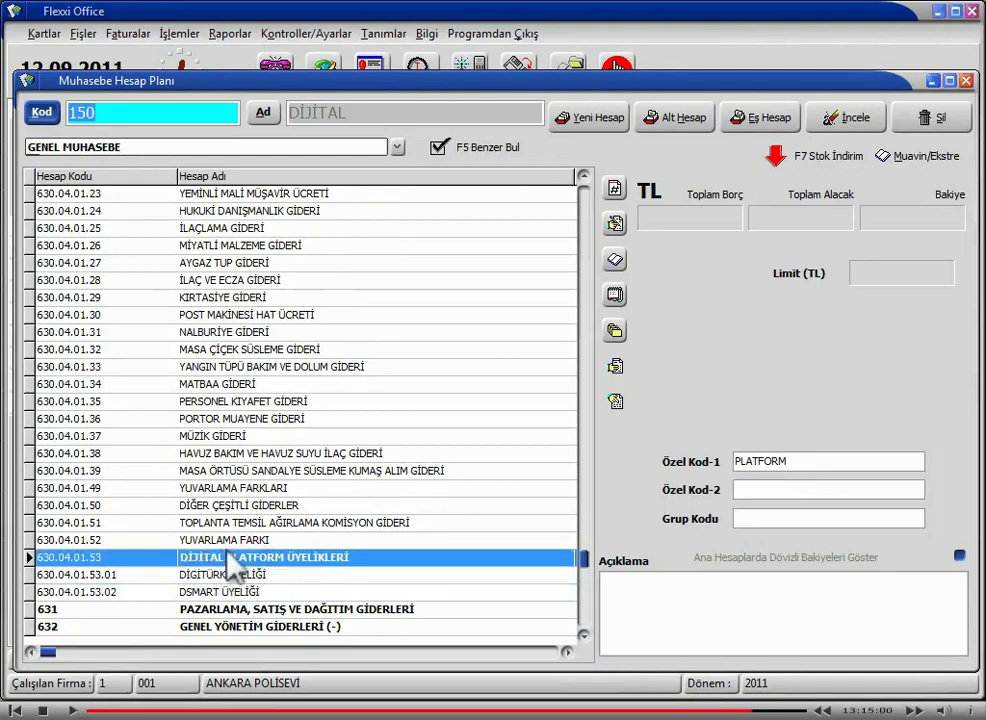
click(931, 120)
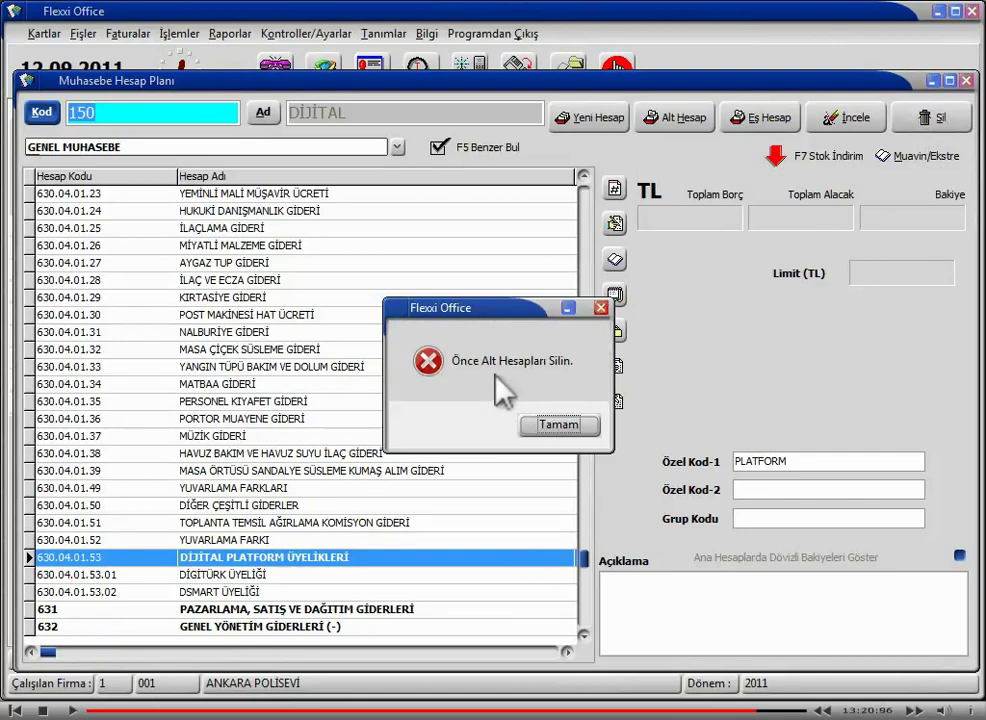
click(553, 427)
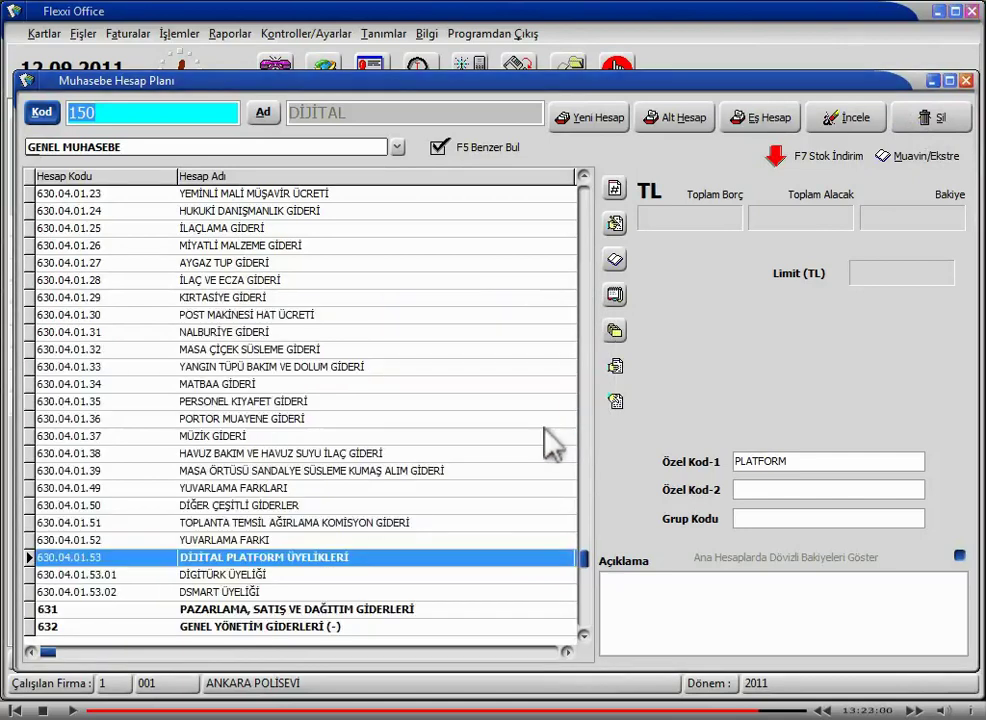
Step: Delete the DSMART ÜYELİĞİ sub-account of DİJİTAL PLATFORM ÜYELİKLERİ
click(252, 578)
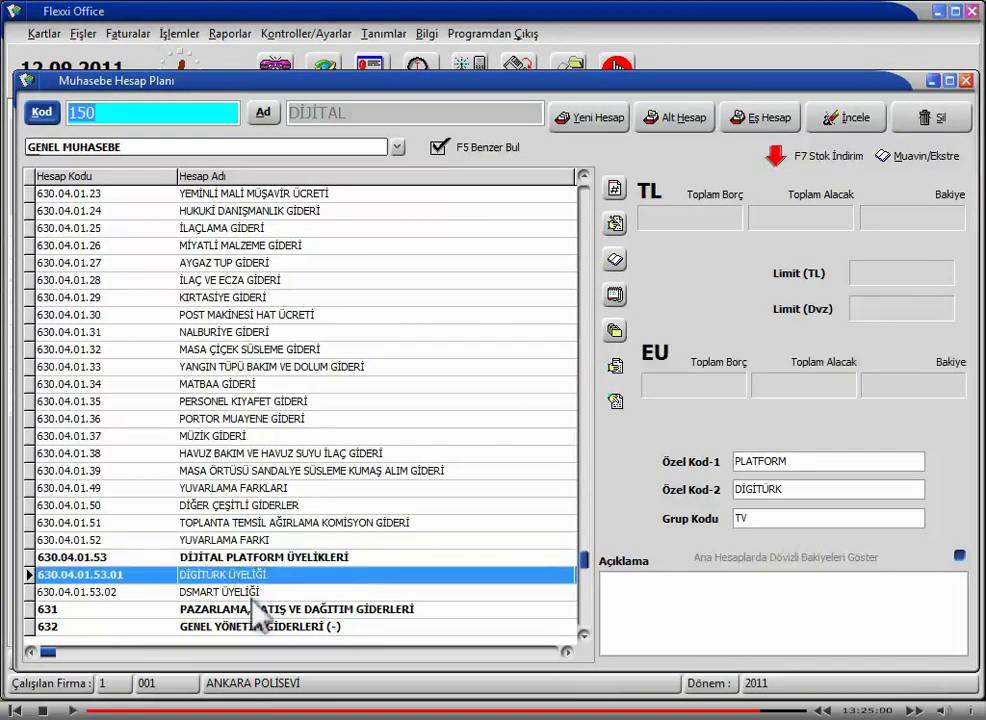
click(252, 595)
click(253, 578)
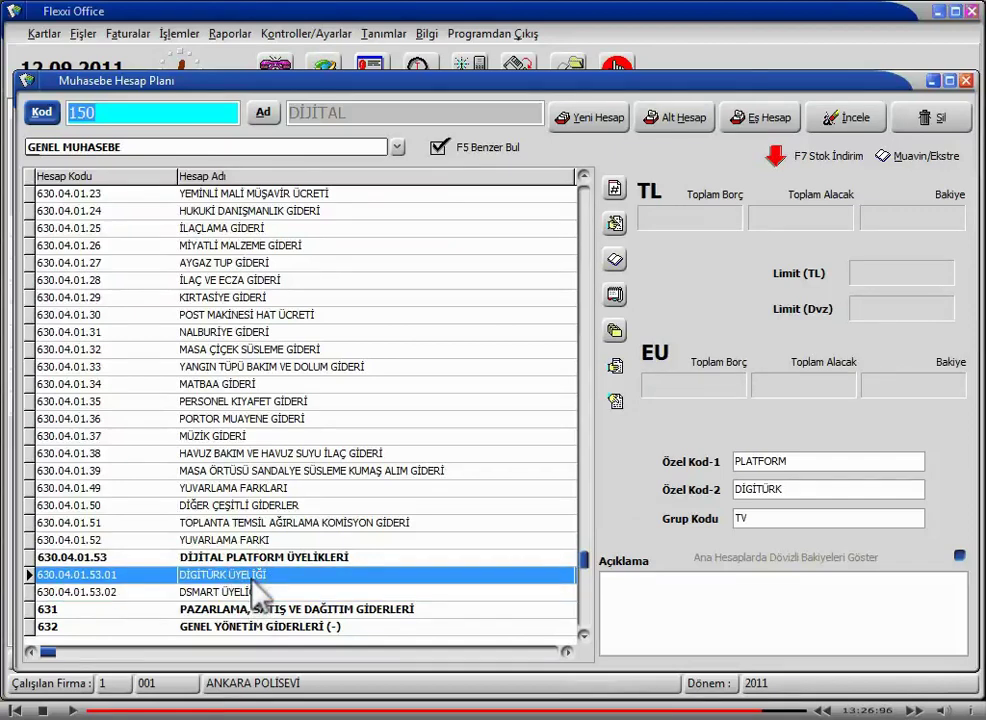
click(258, 592)
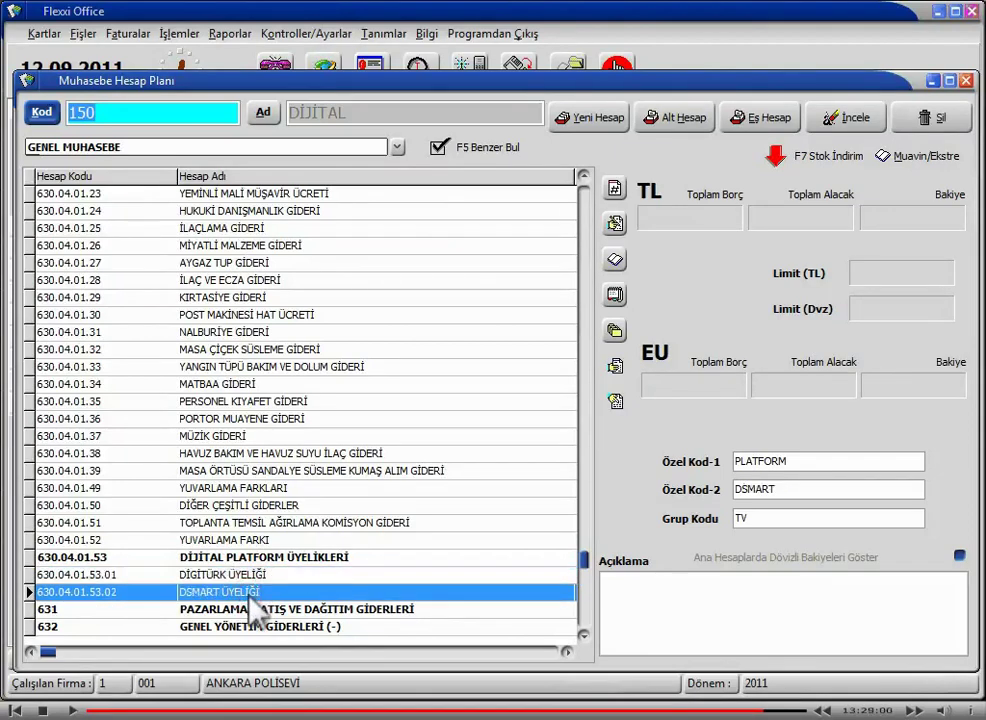
click(940, 120)
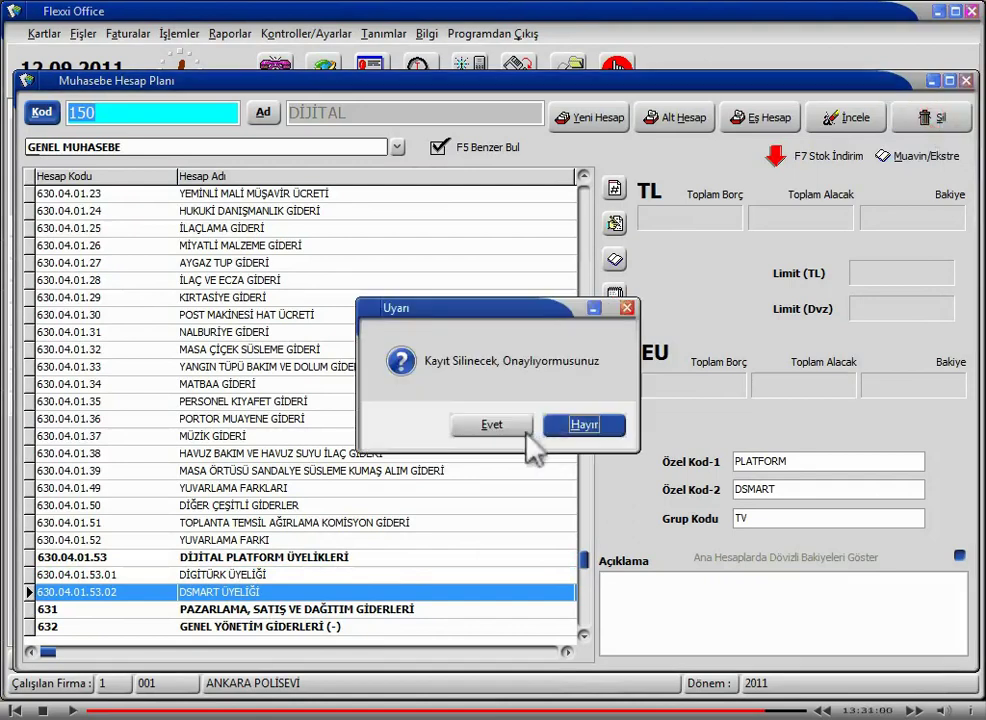
click(493, 452)
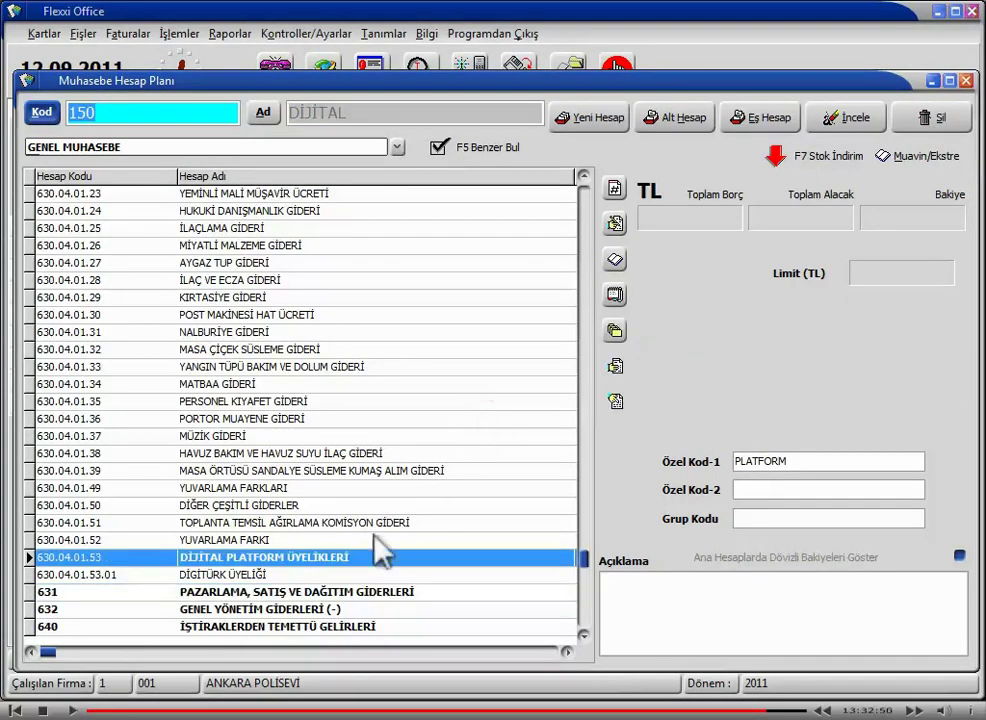
Step: Delete the DİGİTÜRK ÜYELİĞİ sub-account, followed by its parent account DİJİTAL PLATFORM ÜYELİKLERİ
click(258, 576)
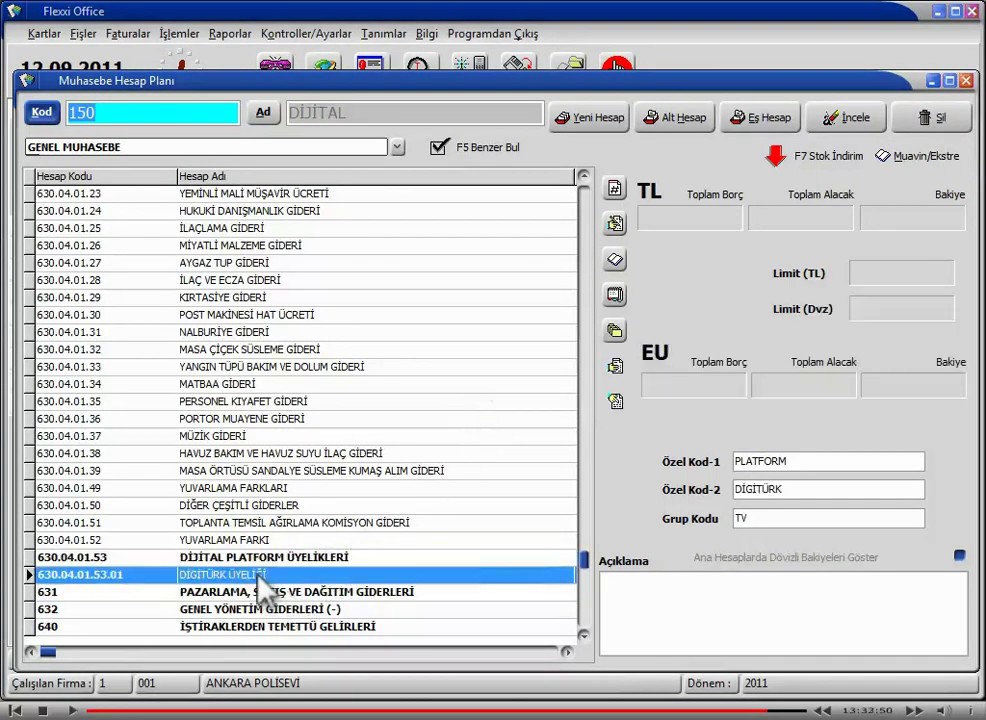
click(936, 122)
click(507, 434)
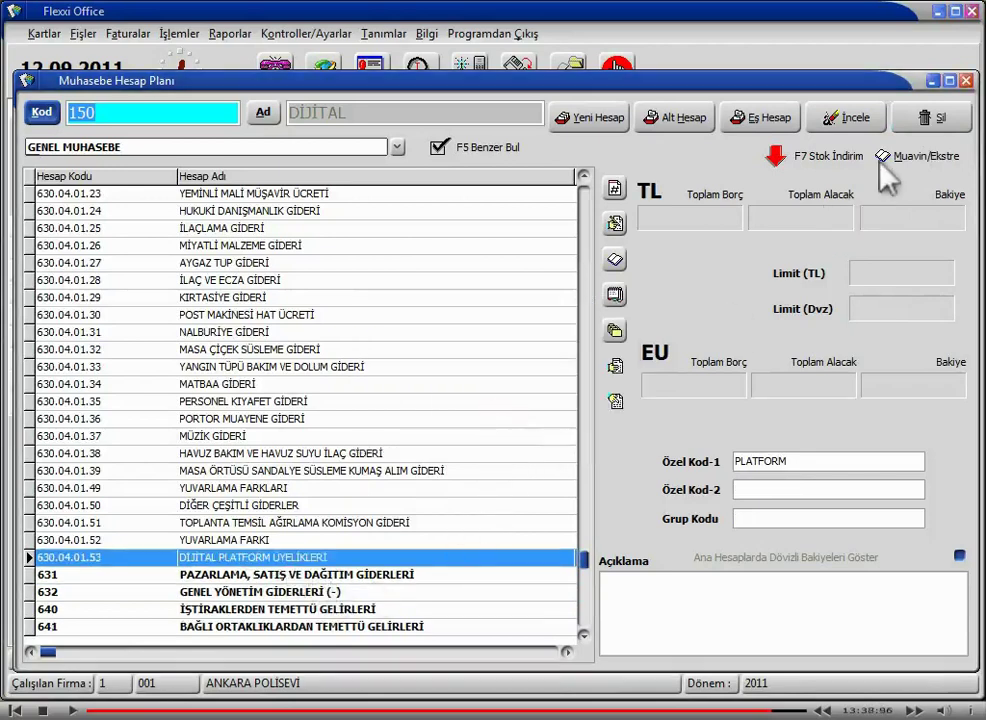
click(934, 120)
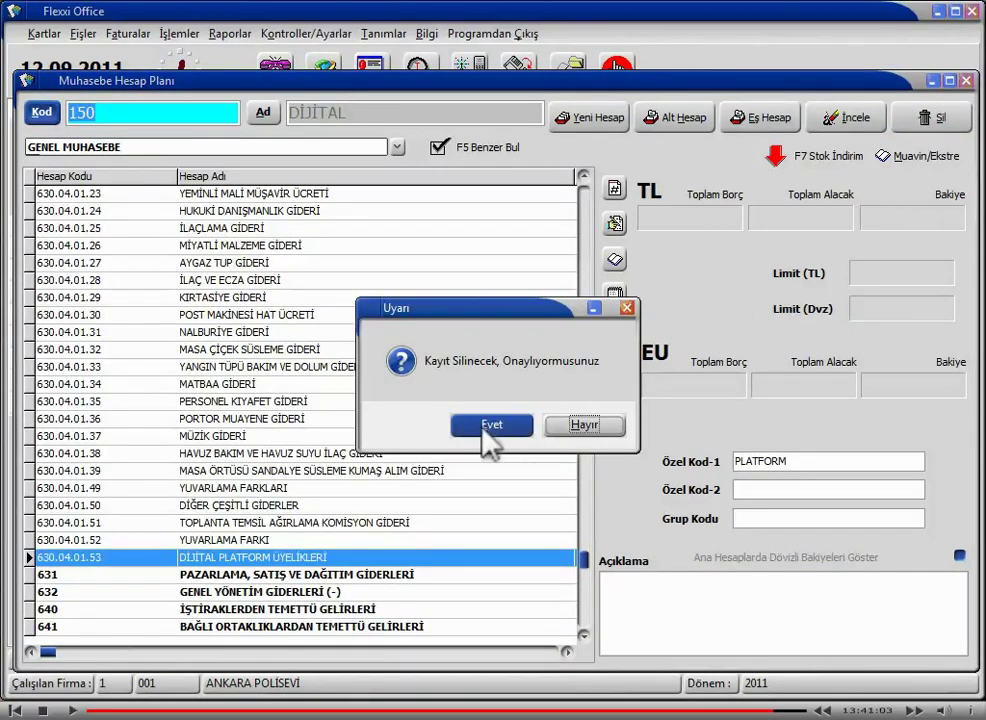
click(489, 430)
Step: Find account code 100 and try to delete the KASA account, which carries a balance
scroll(202, 392, up, 14)
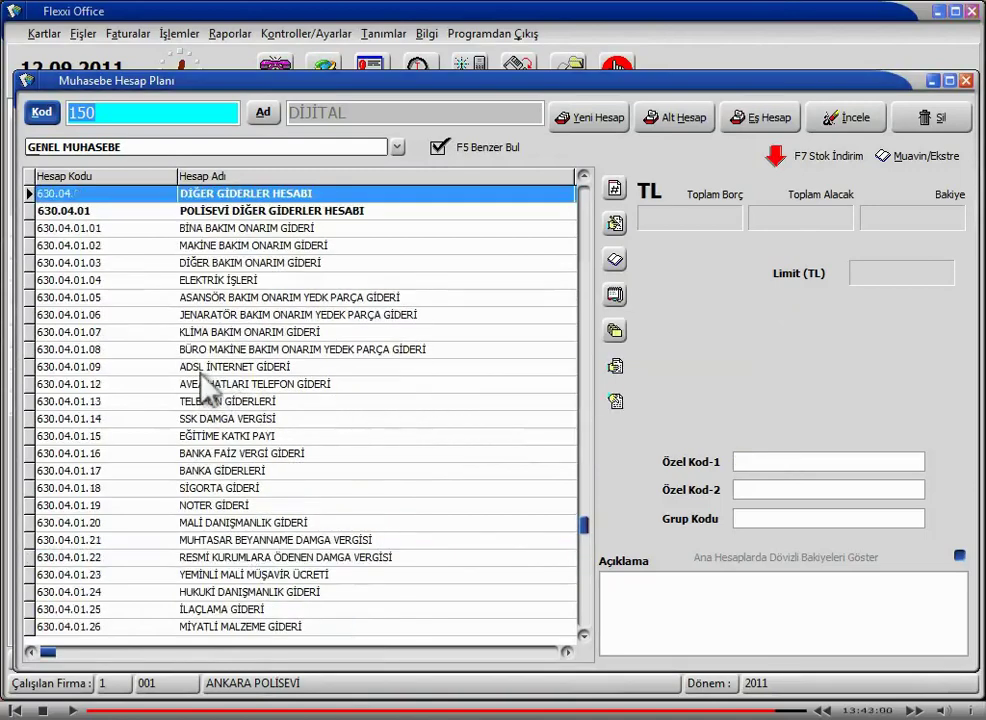
scroll(220, 416, down, 4)
scroll(225, 425, up, 11)
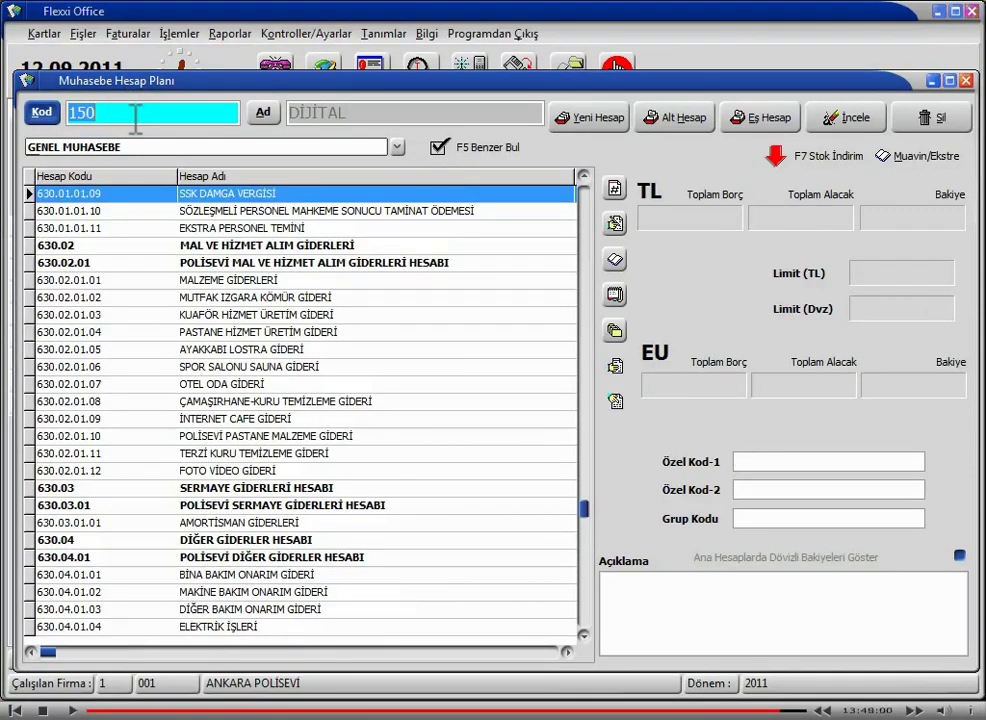
text(100)
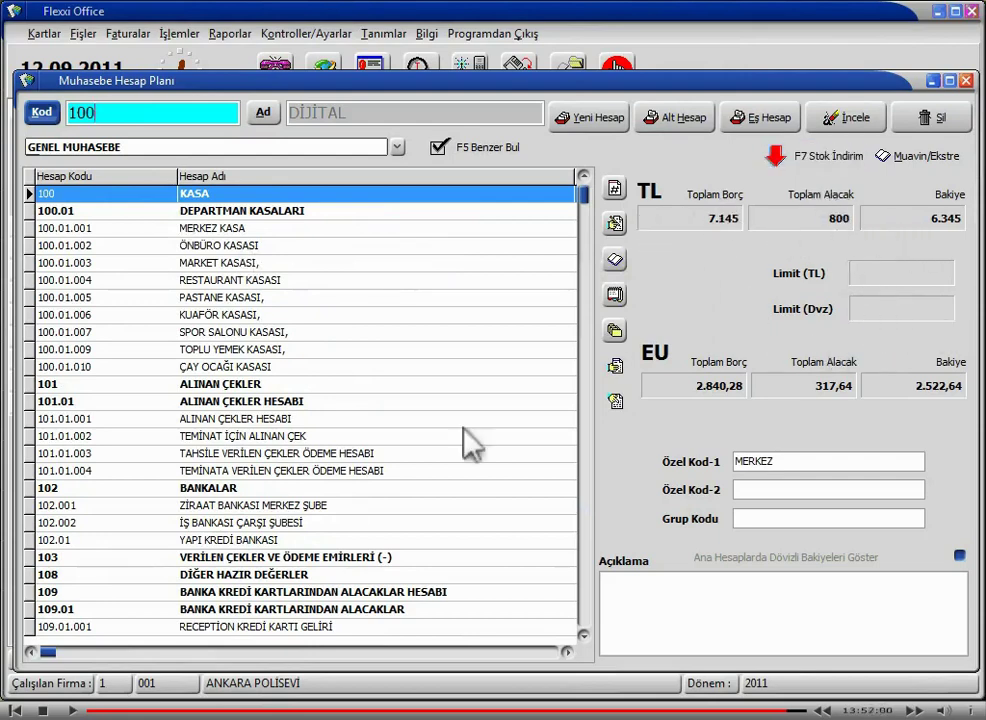
click(935, 120)
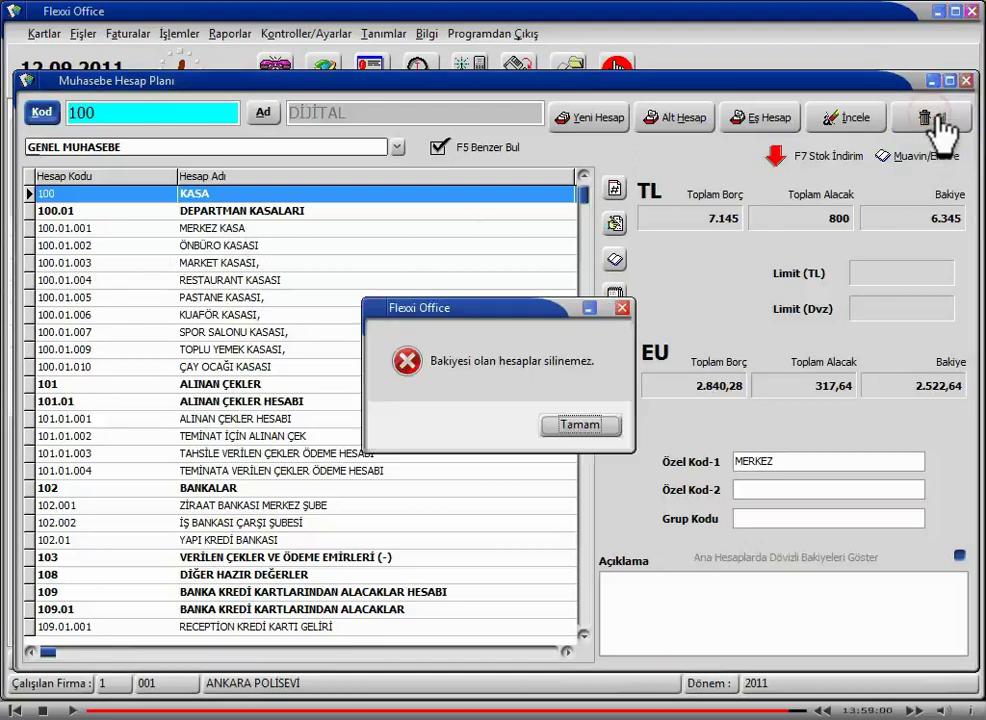
click(578, 425)
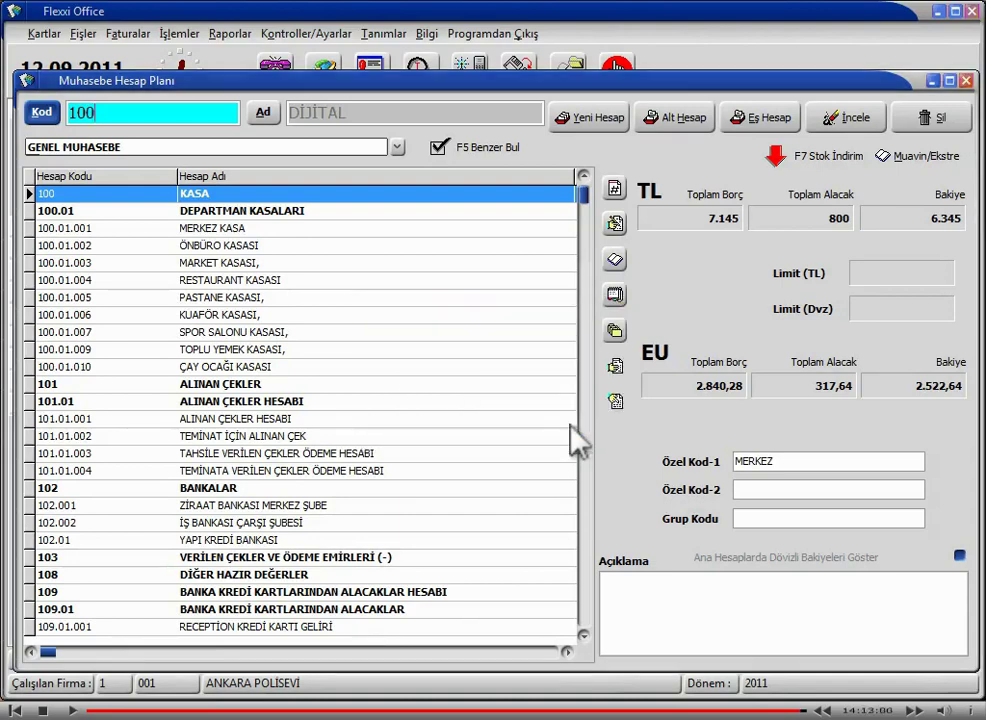